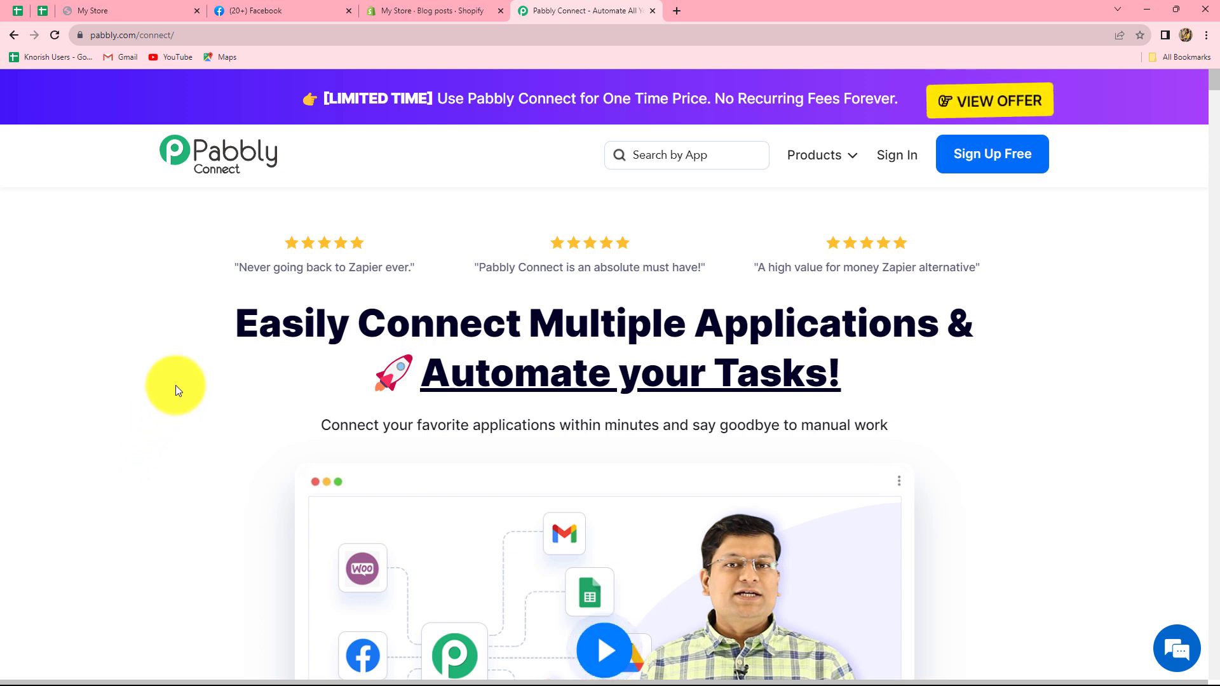
Go to the Pabbly account sign-in and open the Pabbly Connect application
{"action": "left_click", "coordinate": [903, 161]}
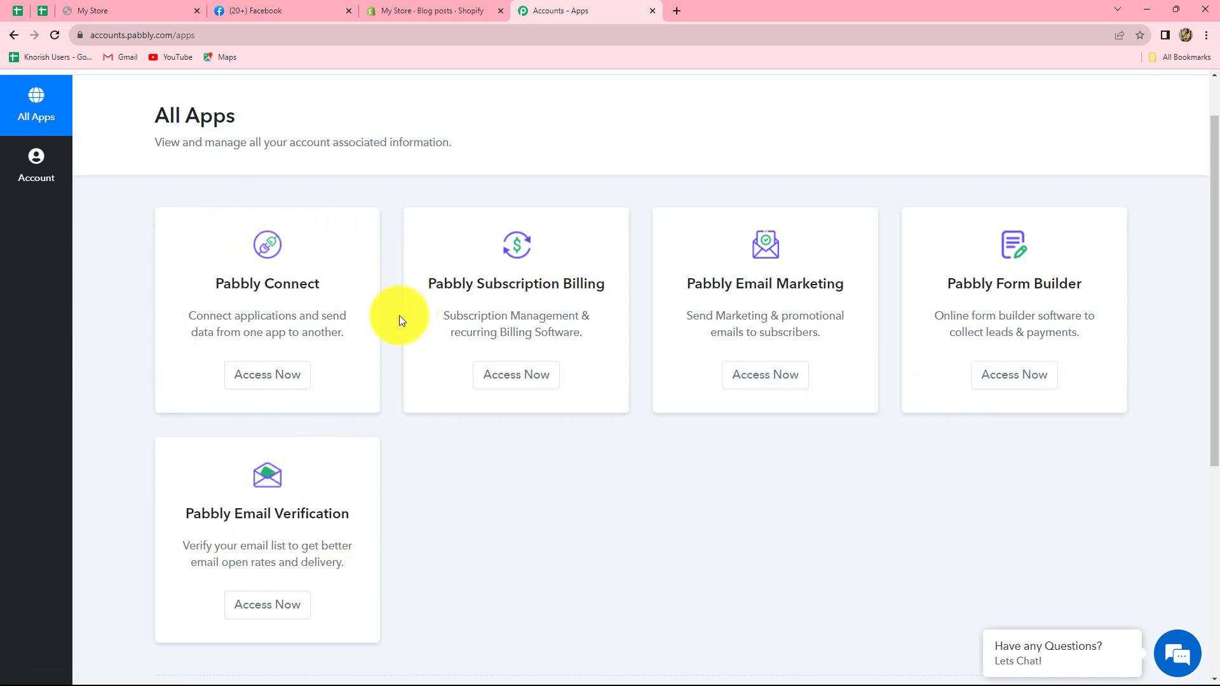
{"action": "left_click", "coordinate": [251, 381]}
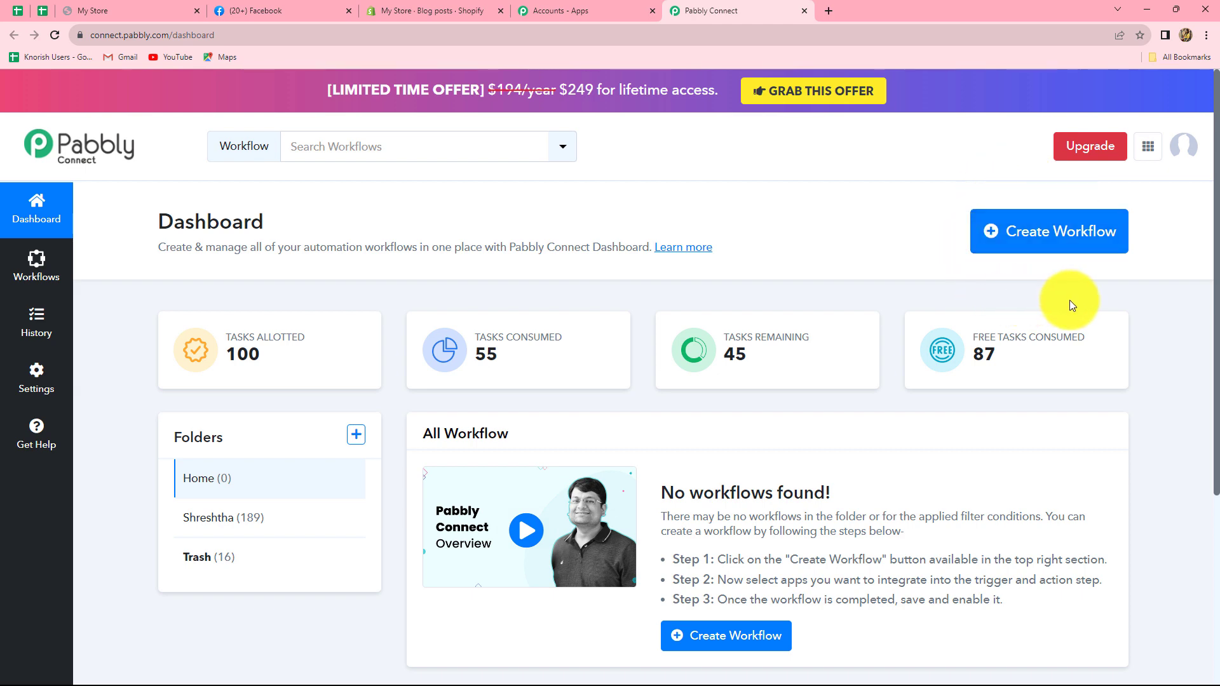
Create a workflow named "Share Shopify Blog on Facebook Page Automatically" in the Home folder
{"action": "left_click", "coordinate": [1019, 238]}
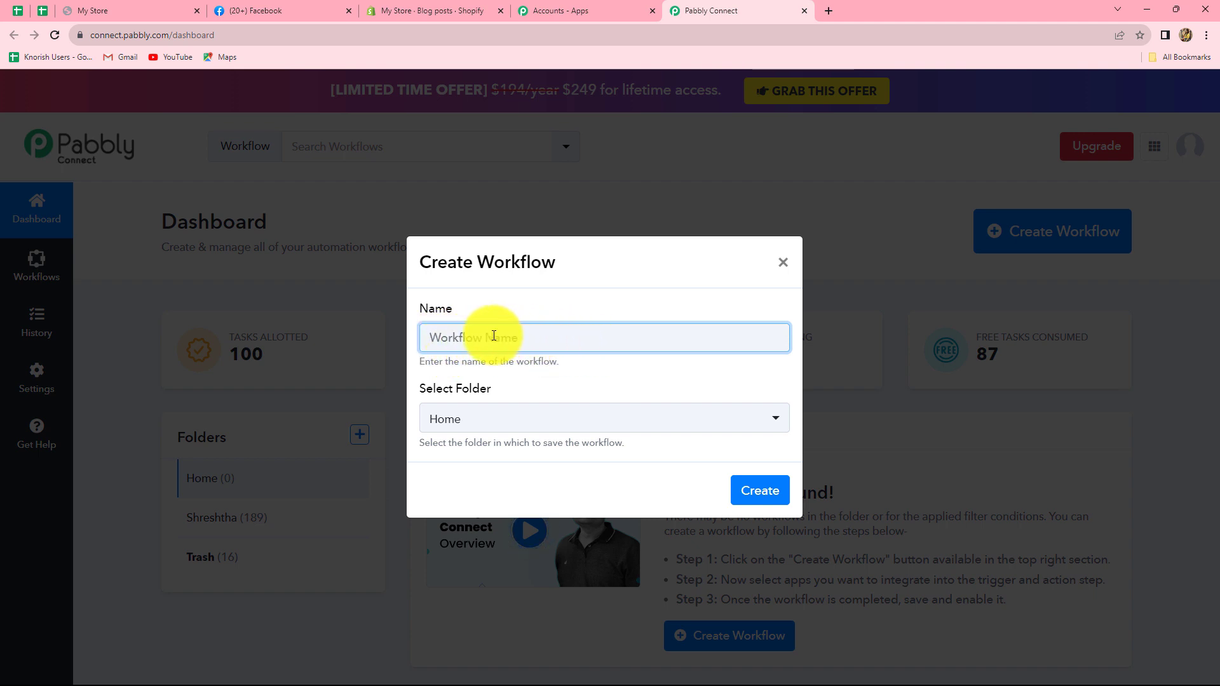
{"action": "type", "text": "Share Shopify Blog on Facebook Page"}
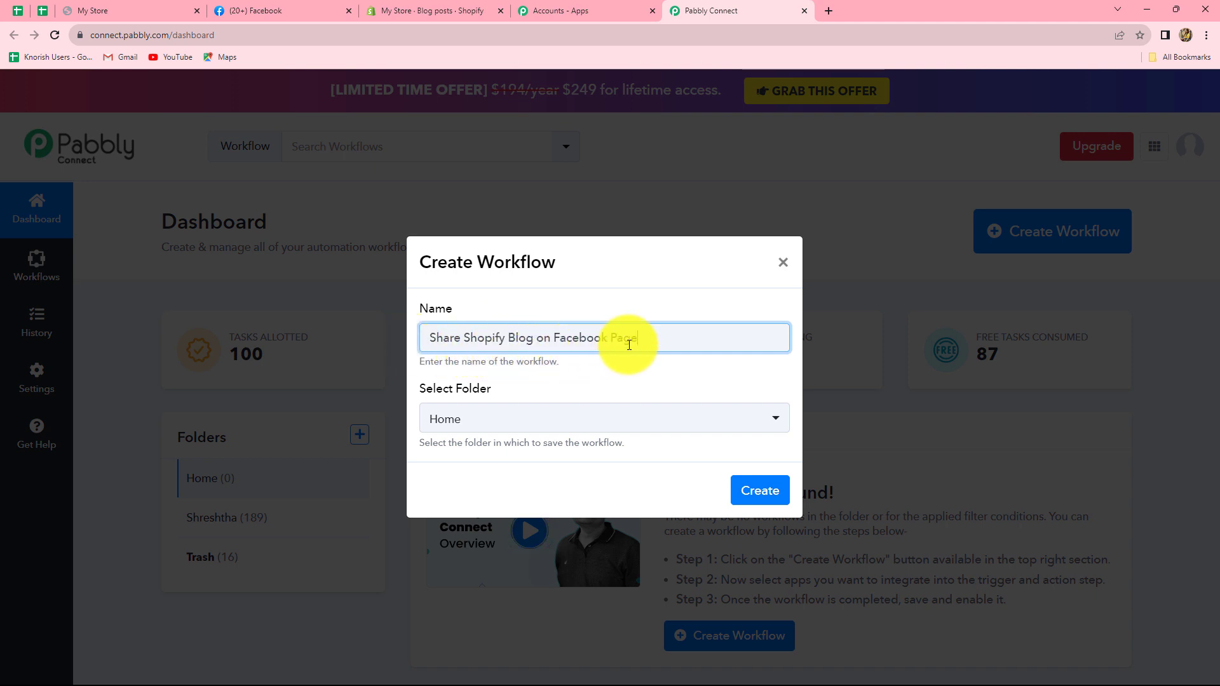
{"action": "type", "text": "Au"}
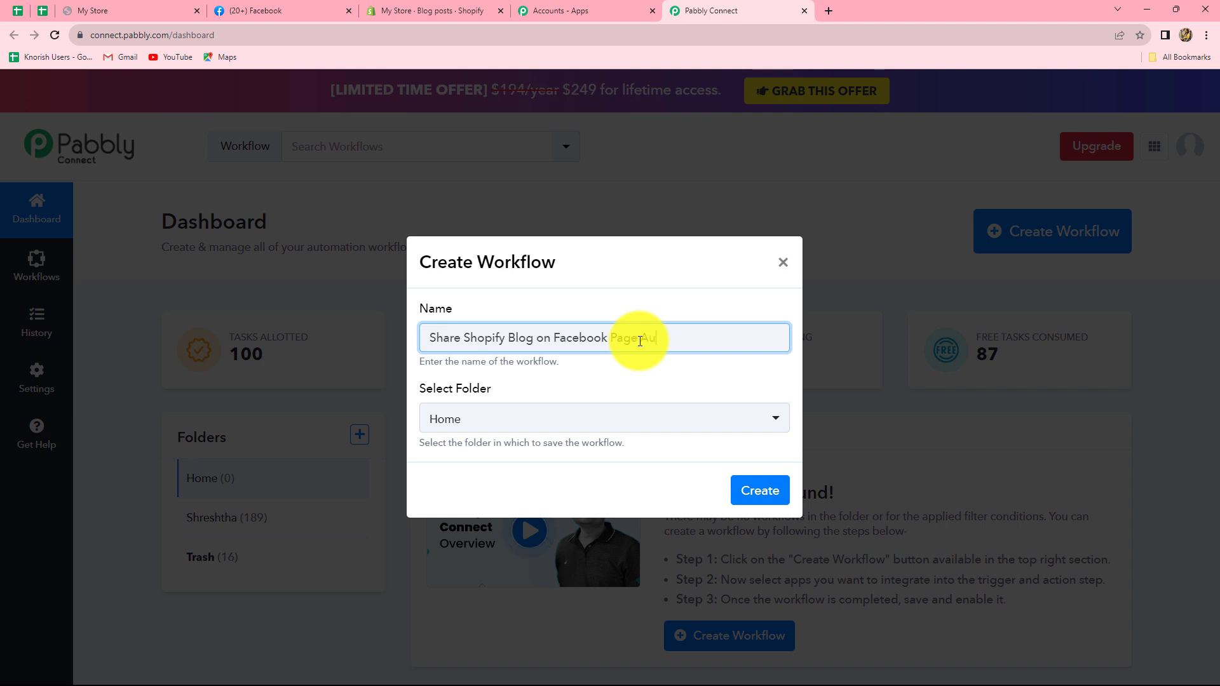
{"action": "type", "text": "tomatically"}
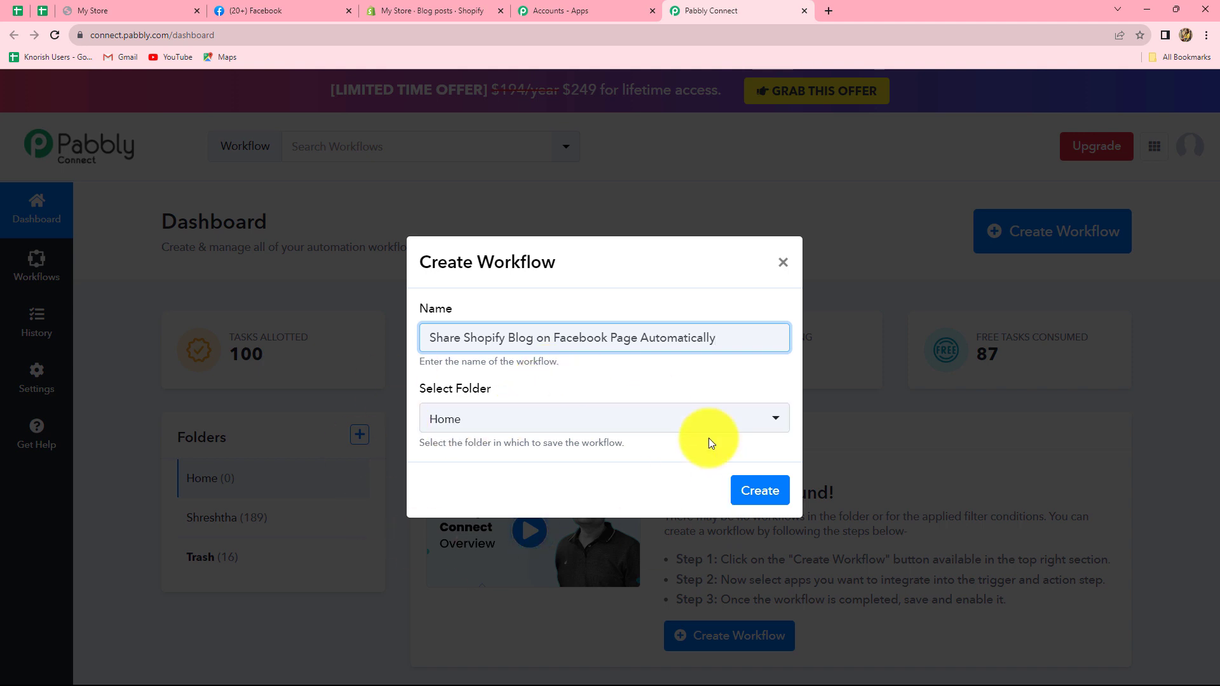
{"action": "left_click", "coordinate": [567, 424]}
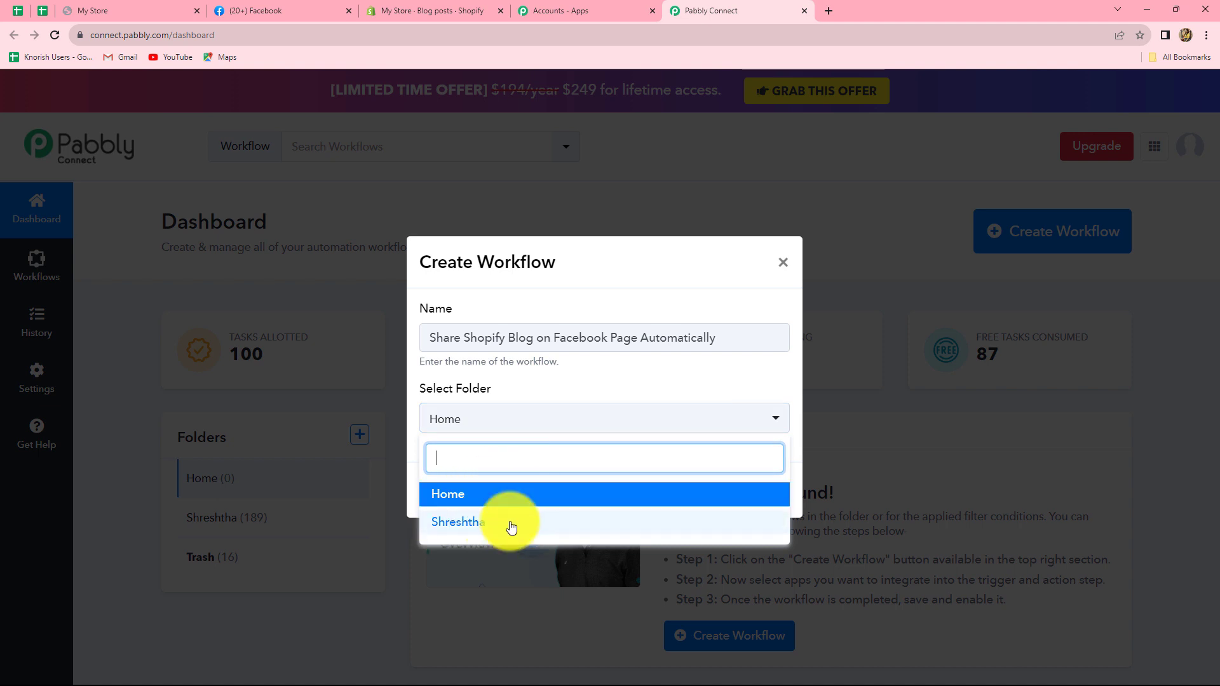
{"action": "left_click", "coordinate": [471, 495]}
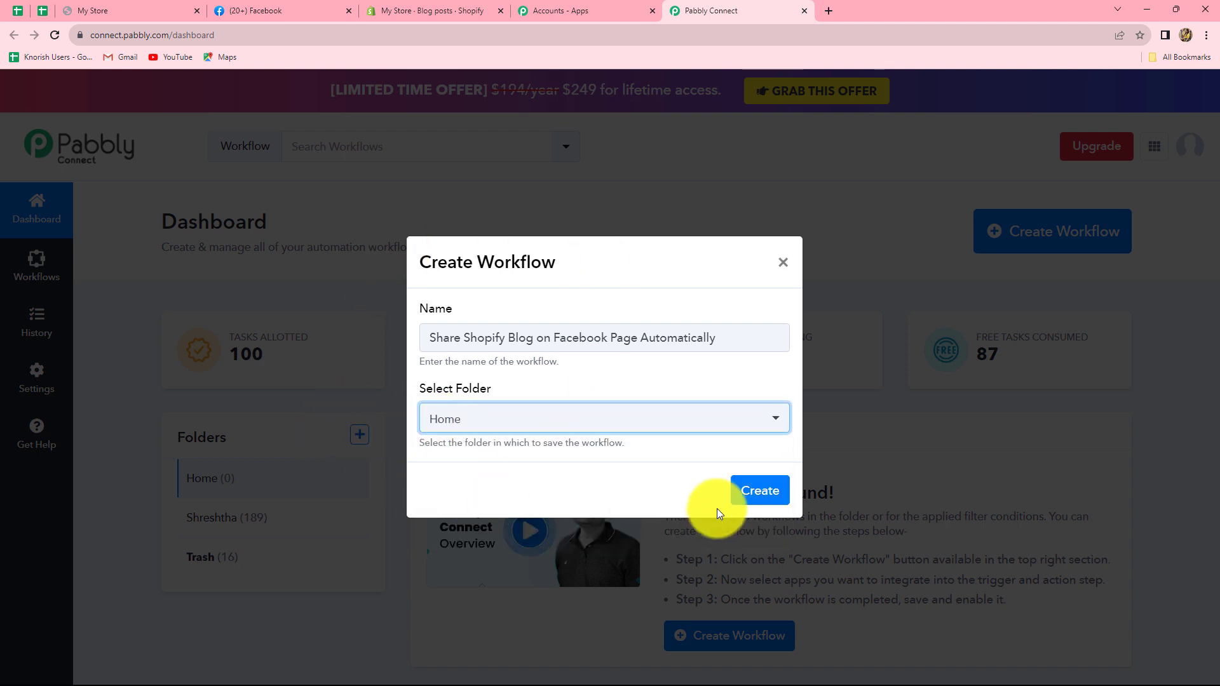
{"action": "left_click", "coordinate": [759, 496]}
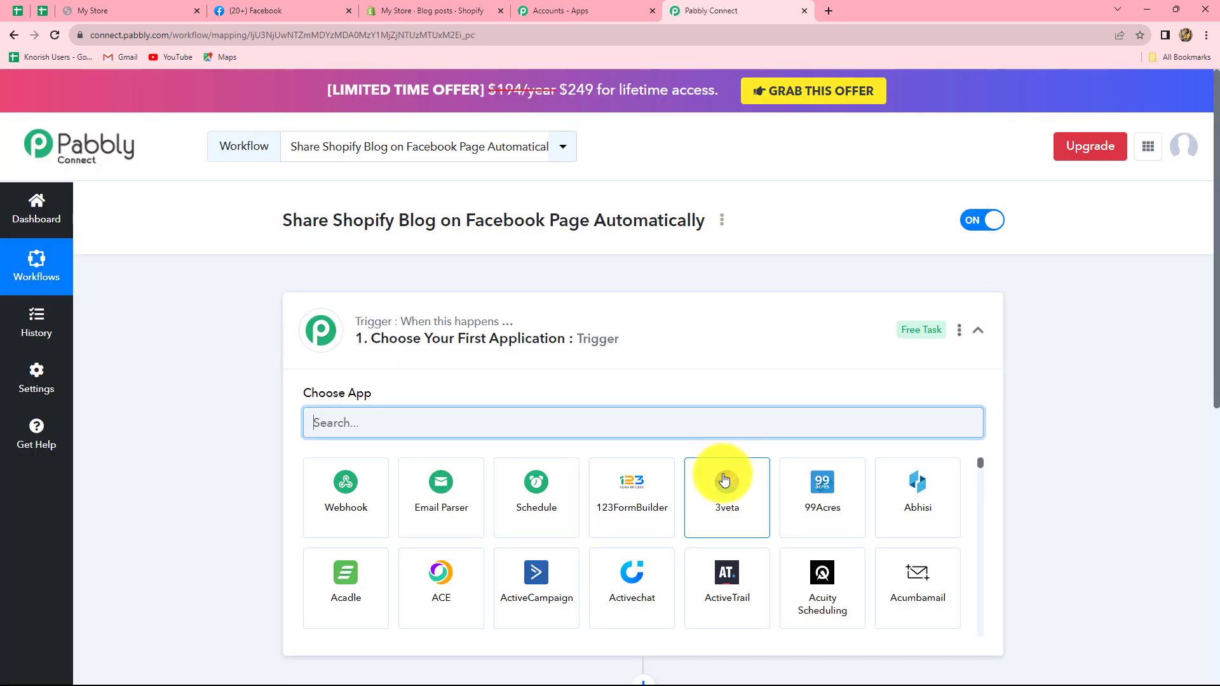
Search for Shopify and choose it as the workflow's trigger application
{"action": "scroll", "coordinate": [725, 479], "scroll_direction": "down", "scroll_amount": 3}
{"action": "scroll", "coordinate": [1045, 433], "scroll_direction": "down", "scroll_amount": 1}
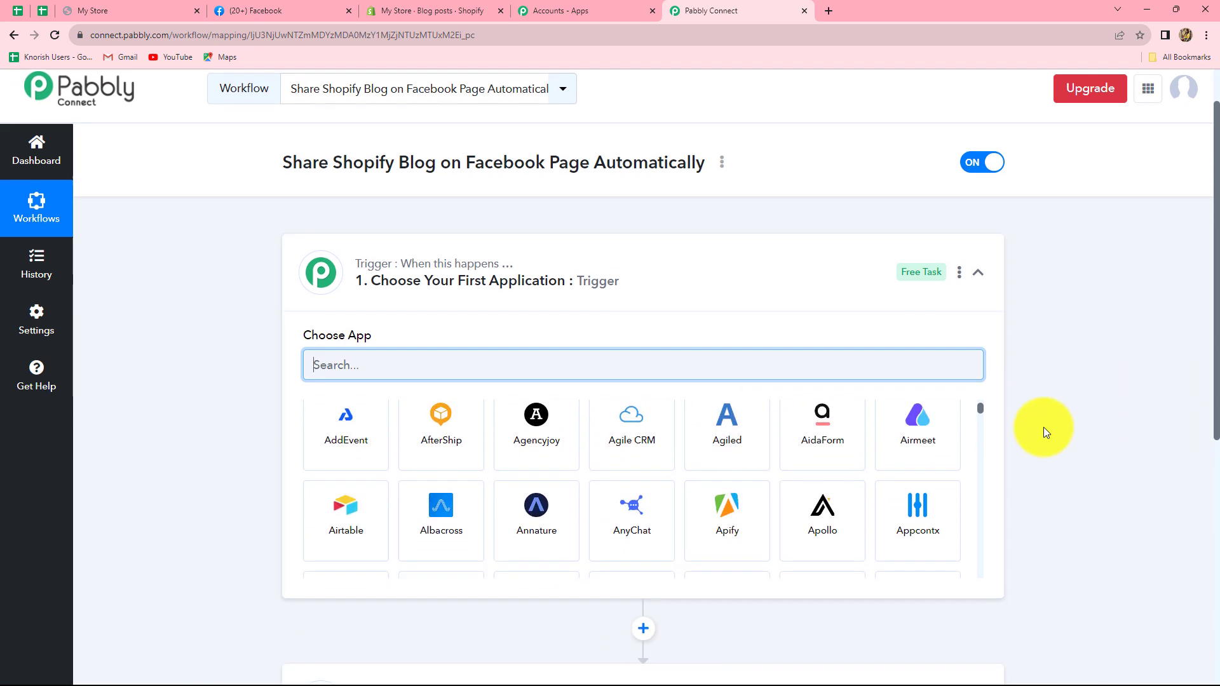
{"action": "scroll", "coordinate": [1046, 433], "scroll_direction": "down", "scroll_amount": 2}
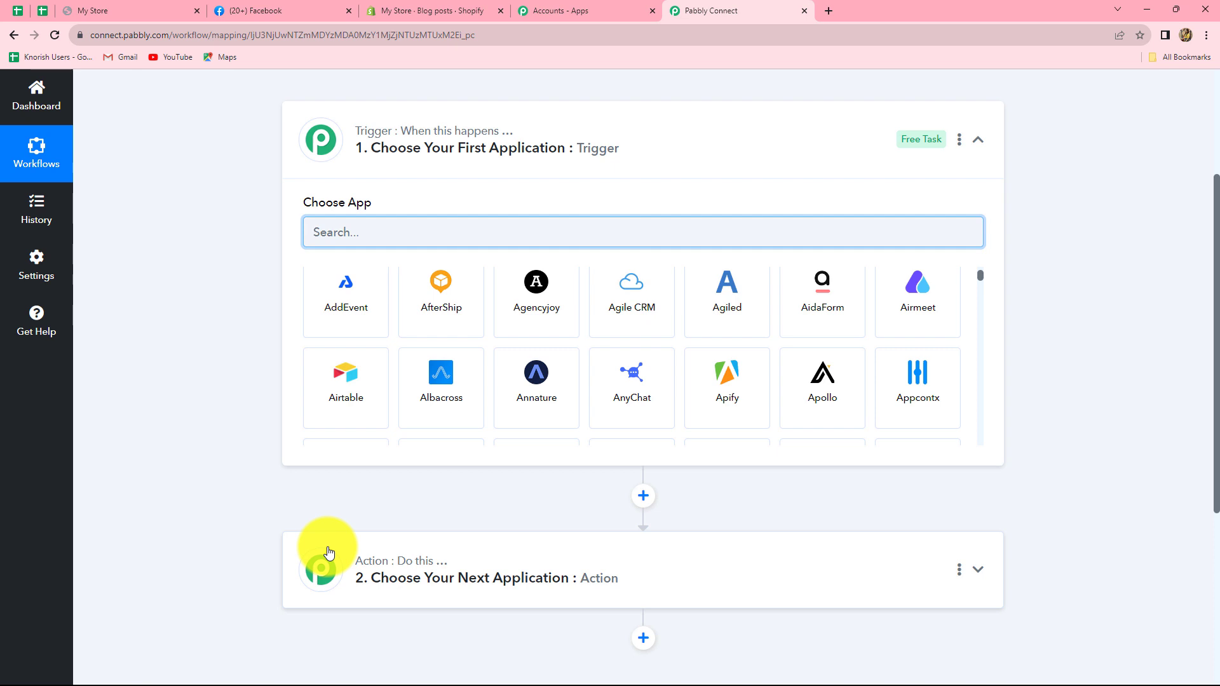
{"action": "type", "text": "Shopif"}
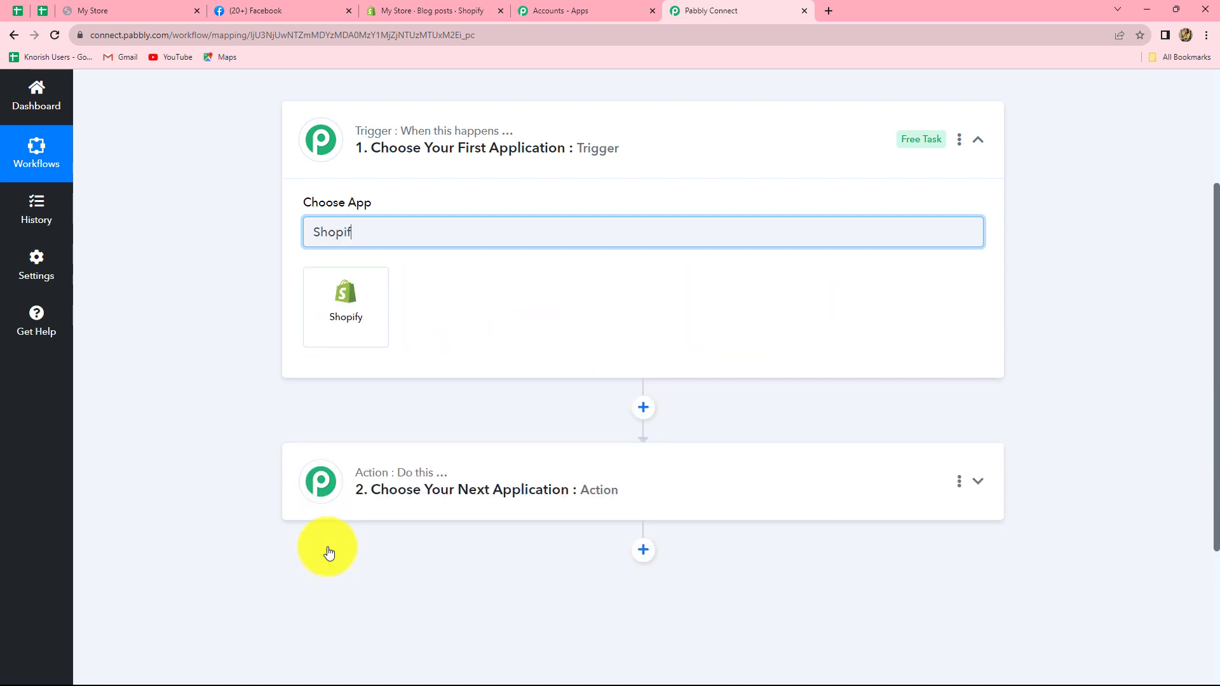
{"action": "left_click", "coordinate": [333, 311]}
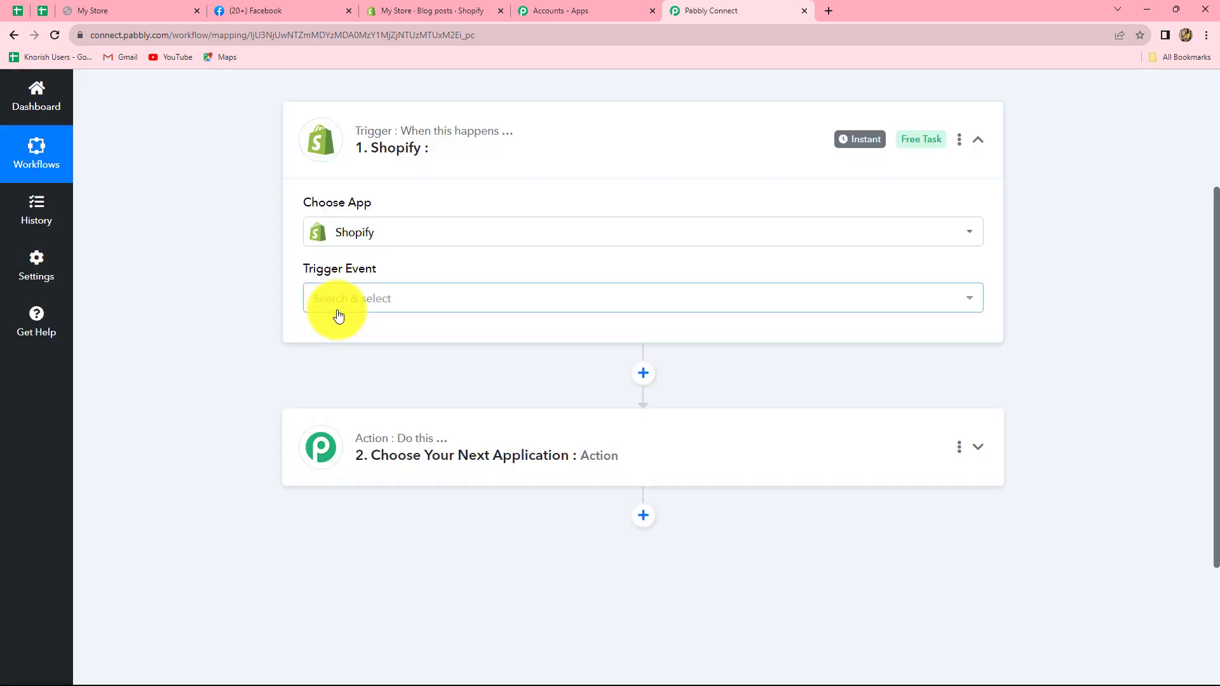
Set the Shopify trigger event to New Blog Entry
{"action": "left_click", "coordinate": [341, 299]}
{"action": "scroll", "coordinate": [394, 445], "scroll_direction": "down", "scroll_amount": 5}
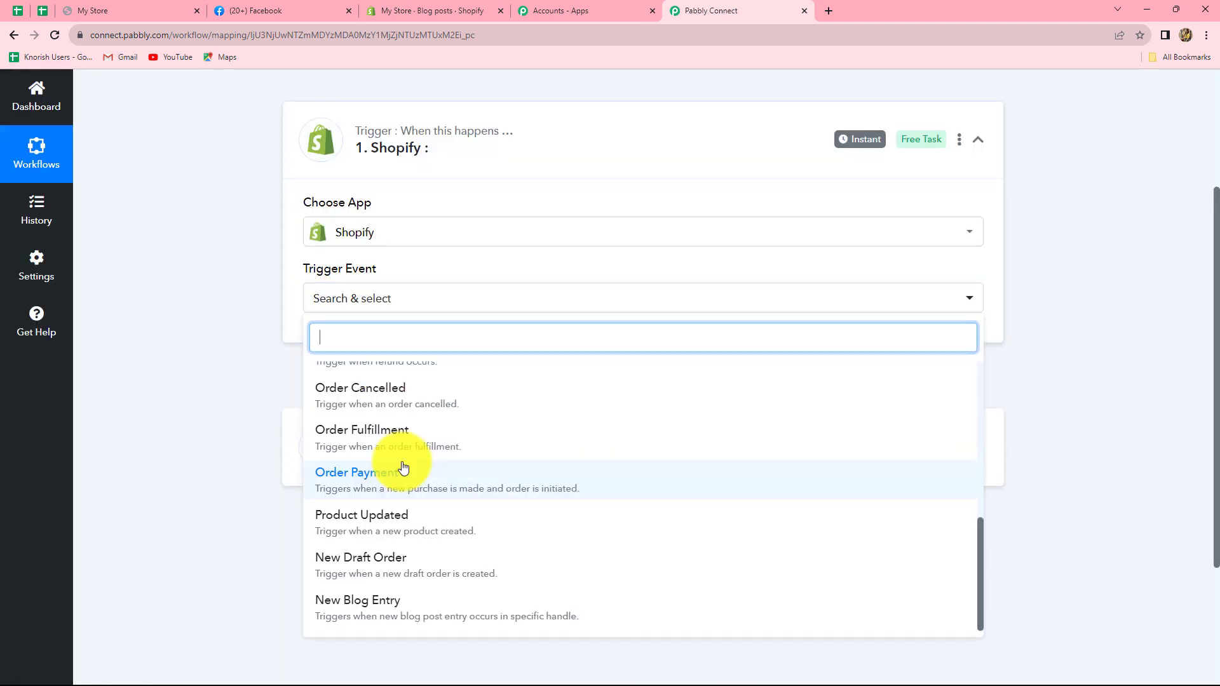
{"action": "scroll", "coordinate": [403, 502], "scroll_direction": "down", "scroll_amount": 2}
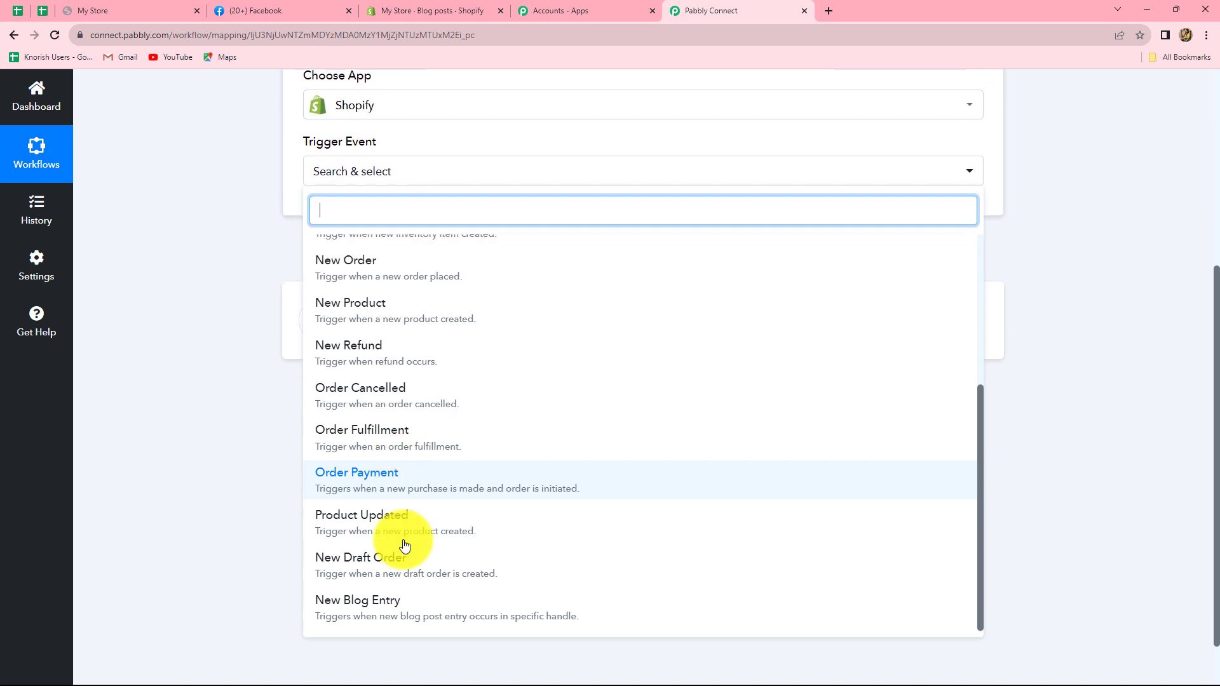
{"action": "left_click", "coordinate": [398, 615]}
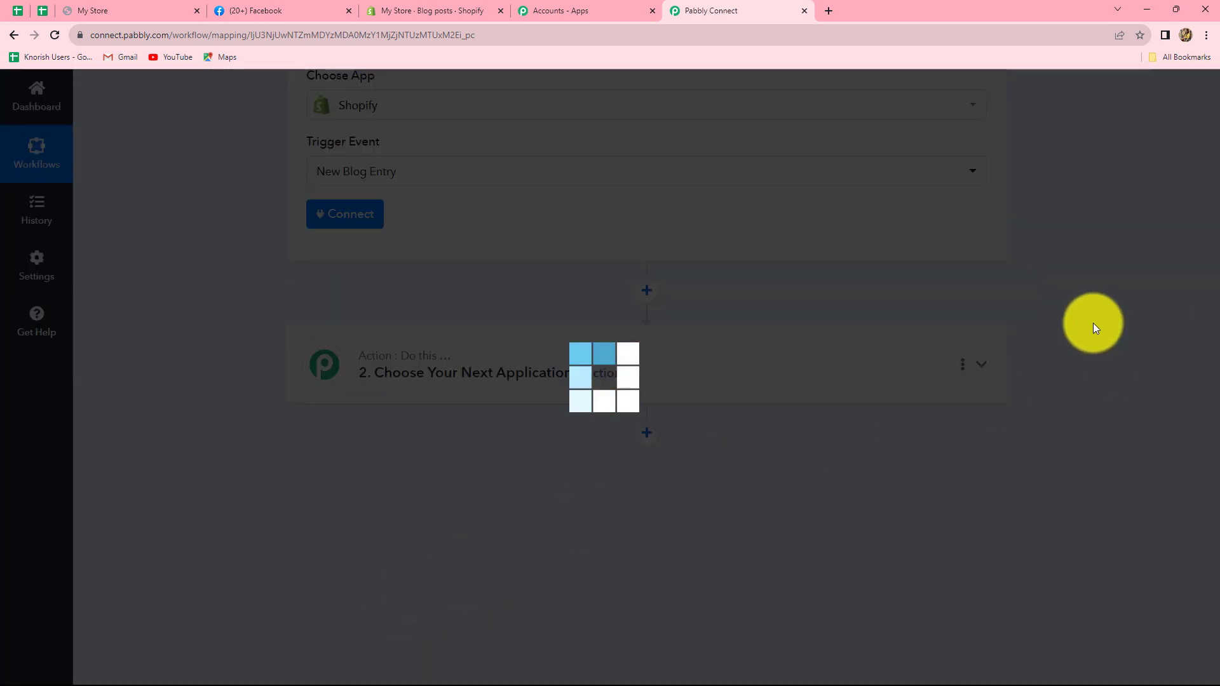
{"action": "scroll", "coordinate": [374, 344], "scroll_direction": "up", "scroll_amount": 2}
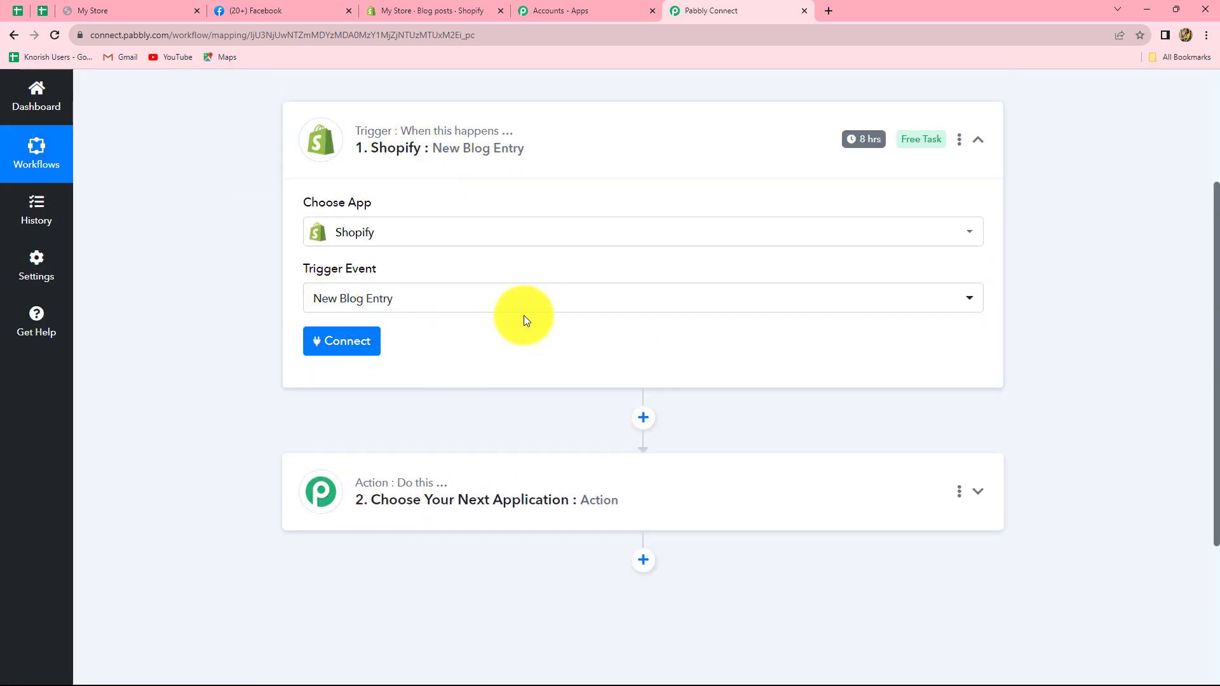
Start connecting the Shopify trigger with a new connection instead of an existing one
{"action": "left_click", "coordinate": [356, 343]}
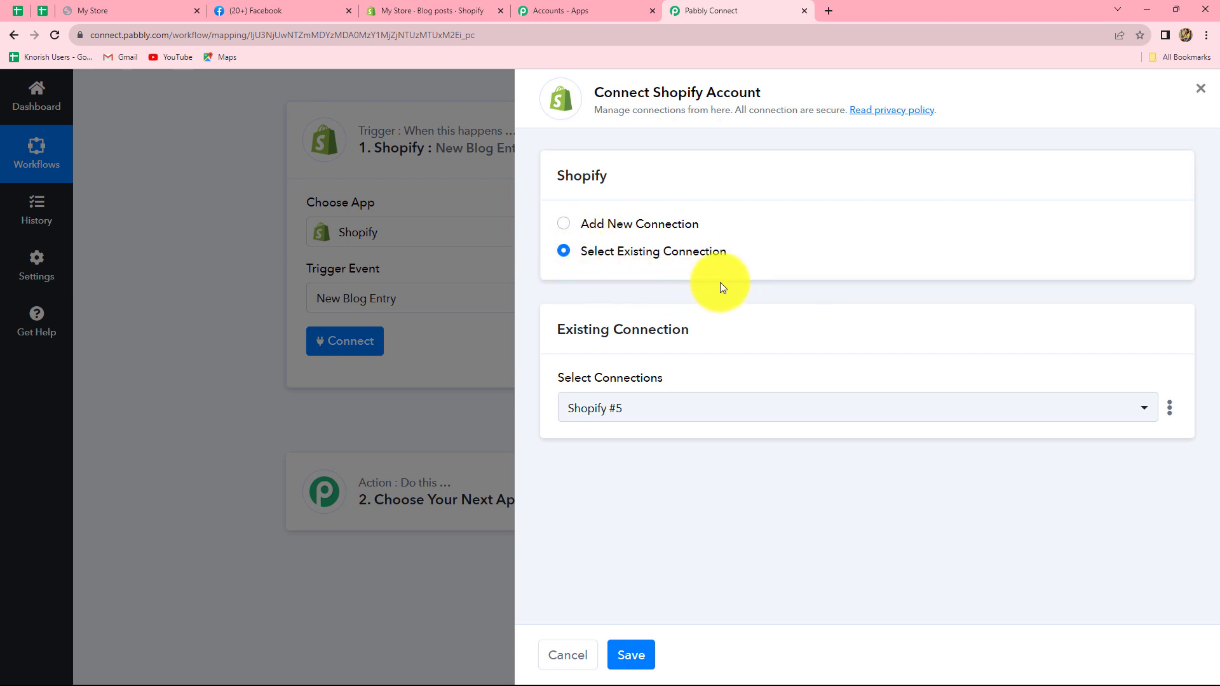
{"action": "left_click", "coordinate": [565, 225]}
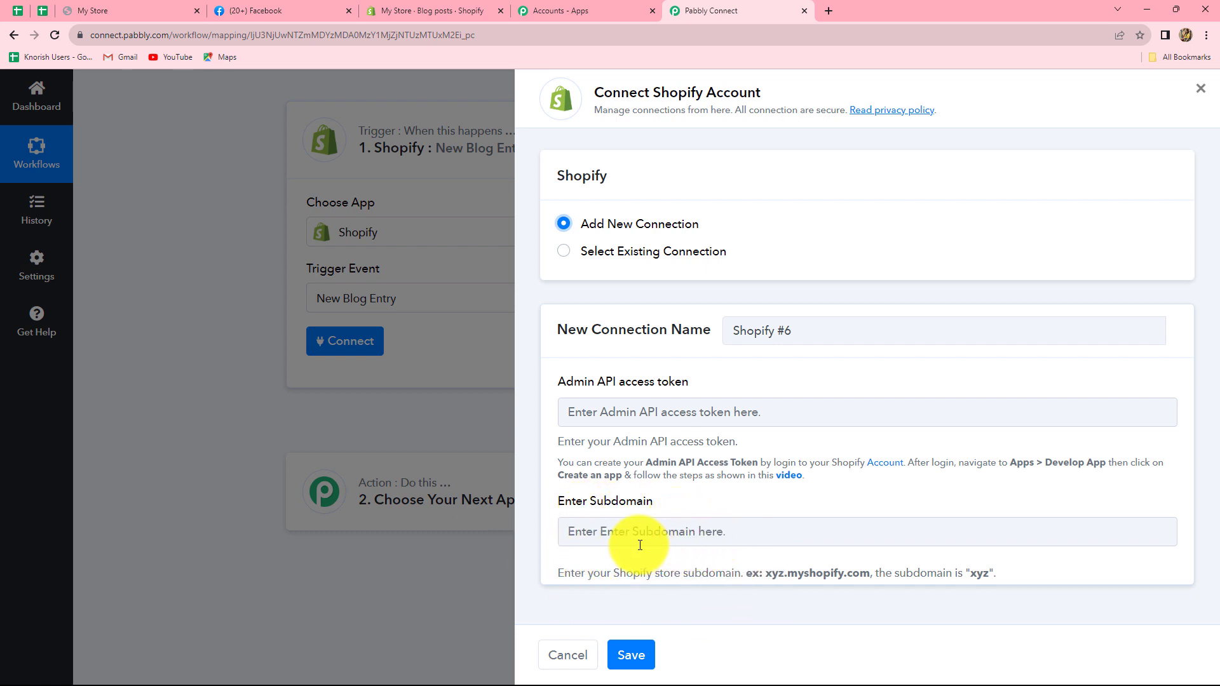
{"action": "left_click_drag", "start_coordinate": [766, 574], "coordinate": [875, 577]}
{"action": "left_click", "coordinate": [766, 584]}
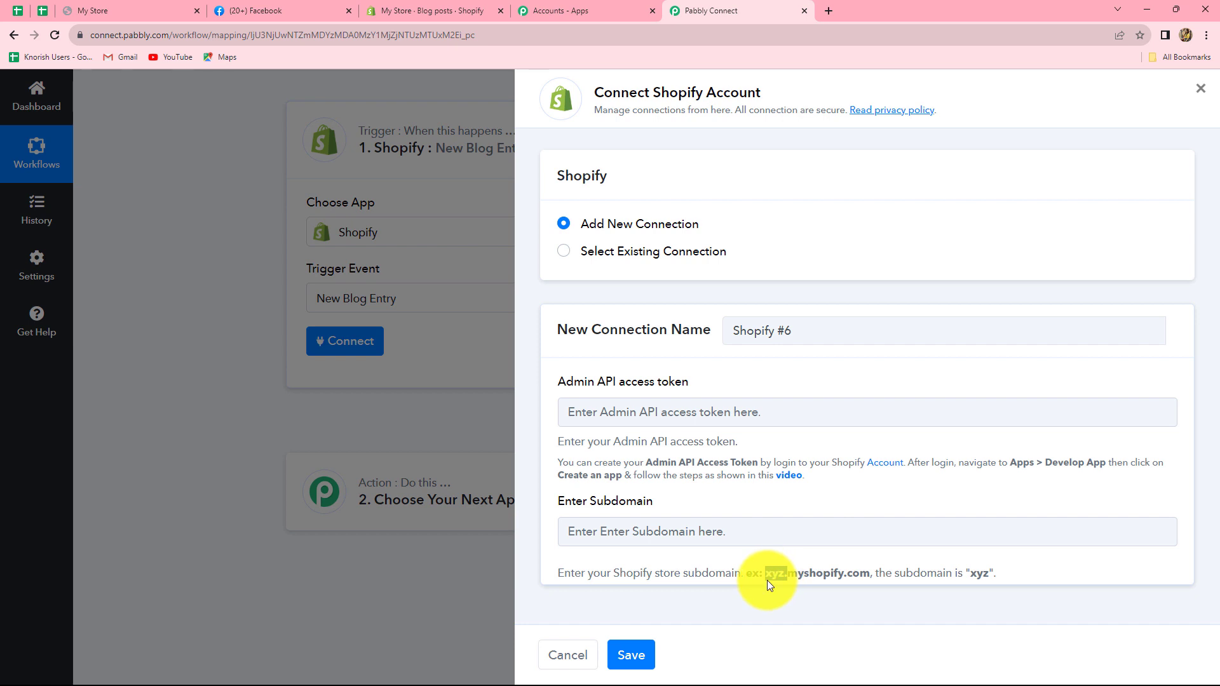
{"action": "left_click_drag", "start_coordinate": [766, 575], "coordinate": [788, 575]}
{"action": "left_click", "coordinate": [827, 563]}
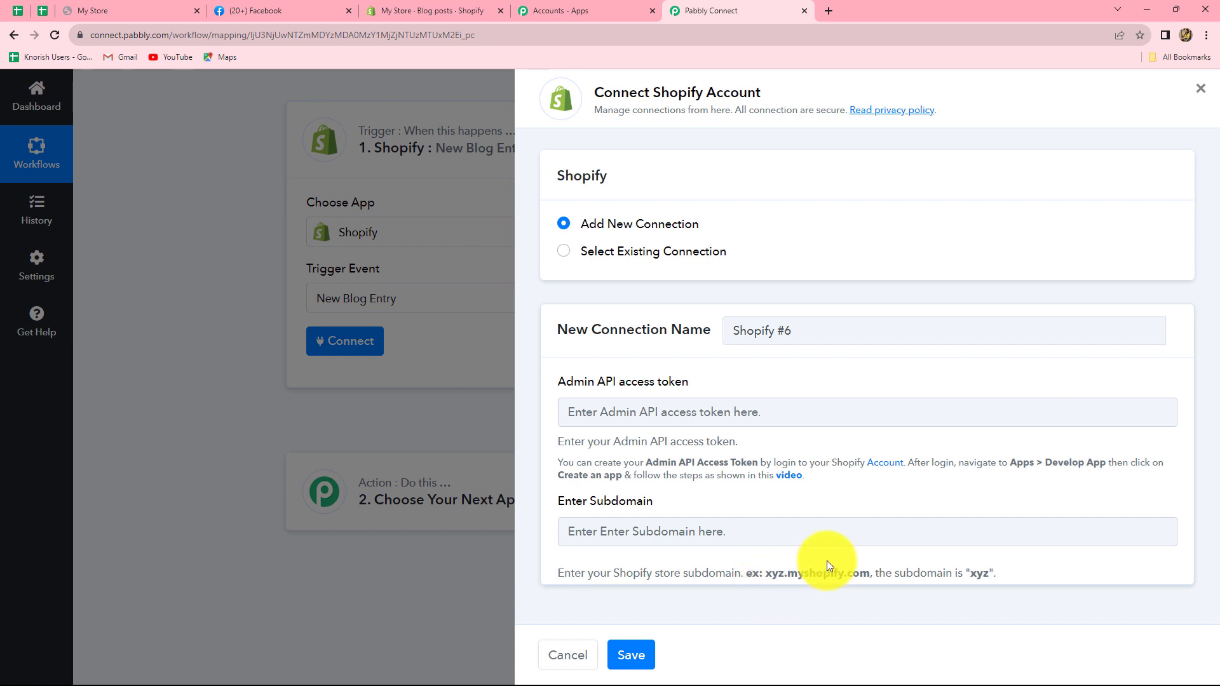
Copy the subdomain 9f83f5 from the Shopify store's web address into the new connection's subdomain field
{"action": "left_click", "coordinate": [96, 10]}
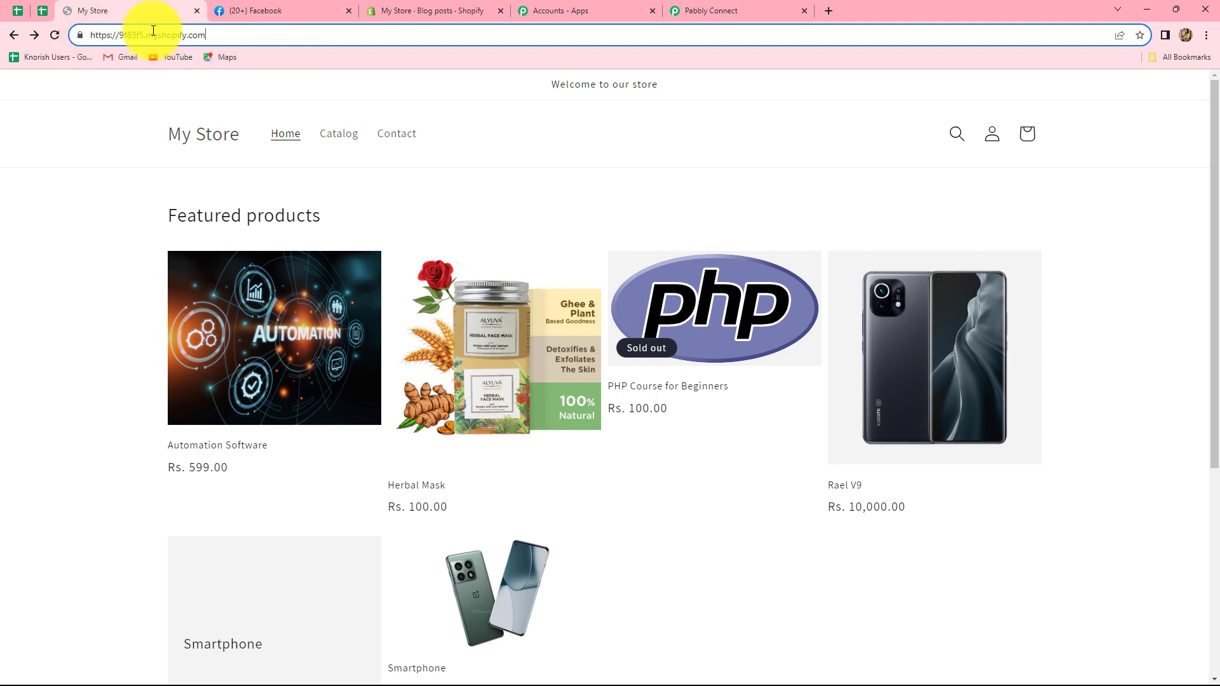
{"action": "left_click_drag", "start_coordinate": [145, 35], "coordinate": [122, 42]}
{"action": "key", "text": "ctrl+c"}
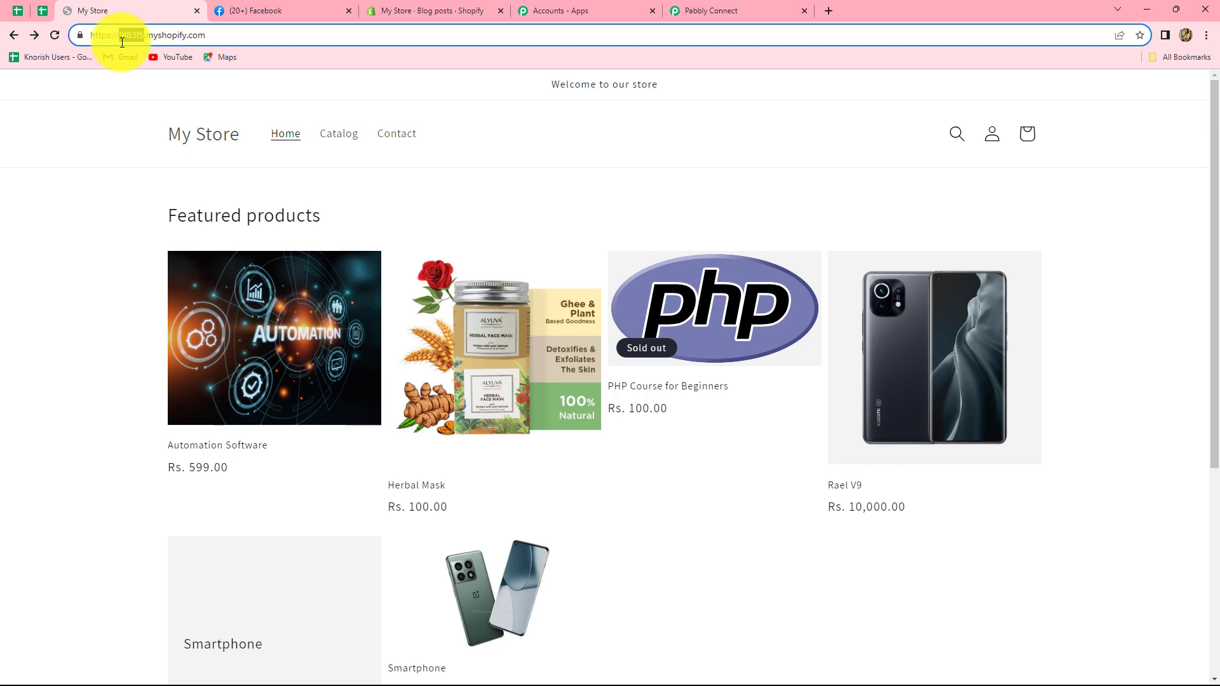
{"action": "left_click", "coordinate": [730, 8]}
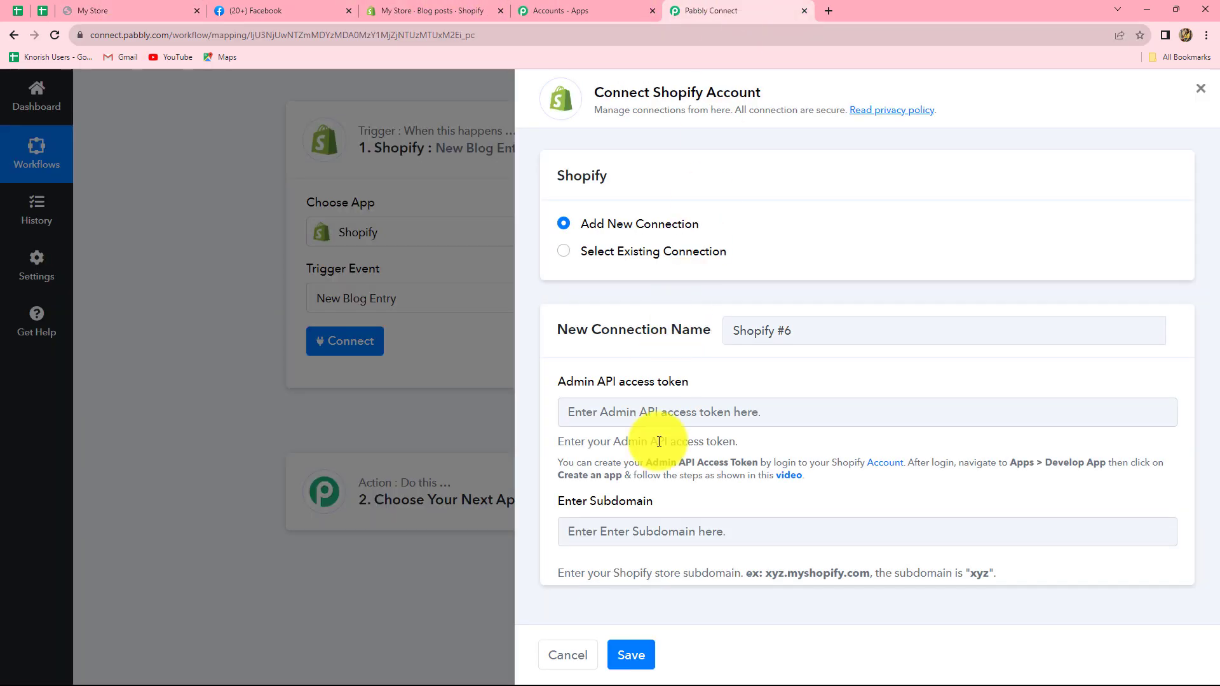
{"action": "left_click", "coordinate": [604, 533]}
{"action": "key", "text": "ctrl+v"}
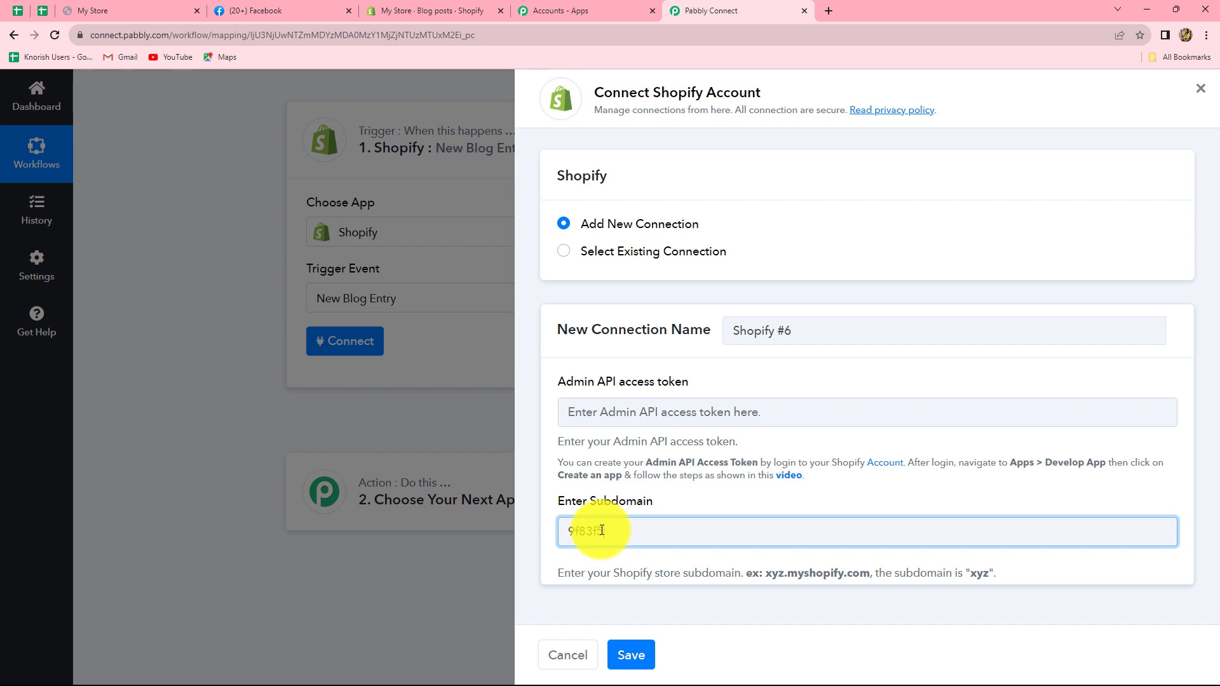
{"action": "left_click", "coordinate": [107, 7]}
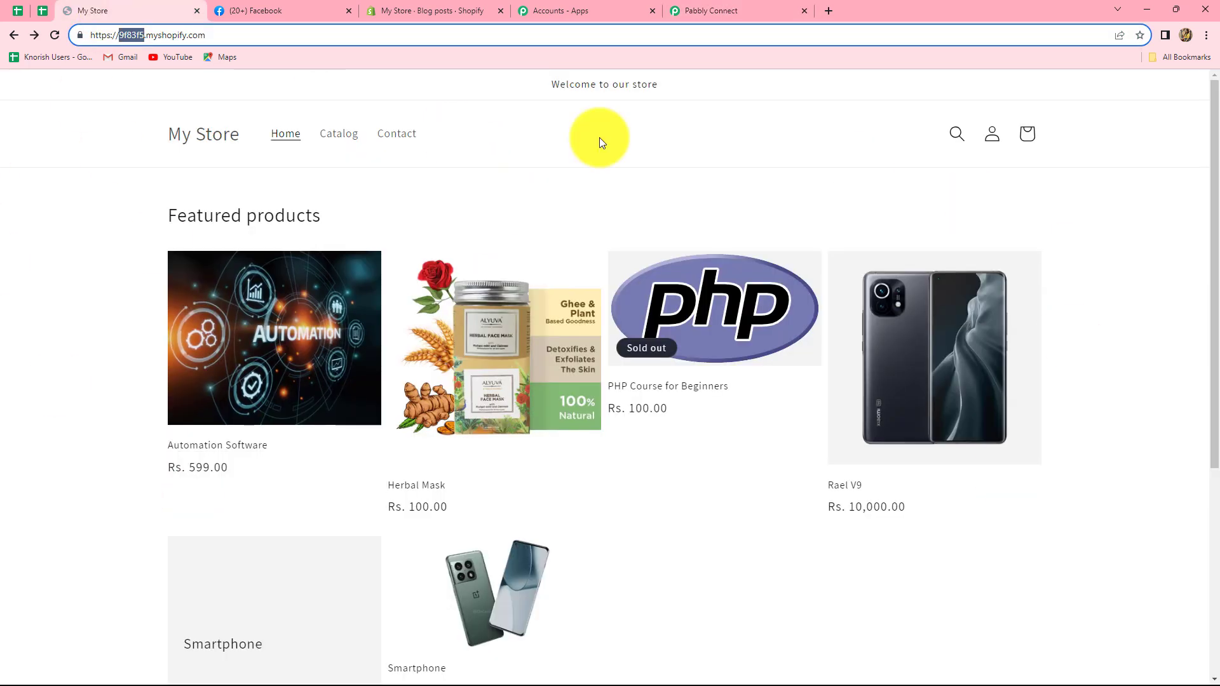
{"action": "left_click", "coordinate": [229, 35]}
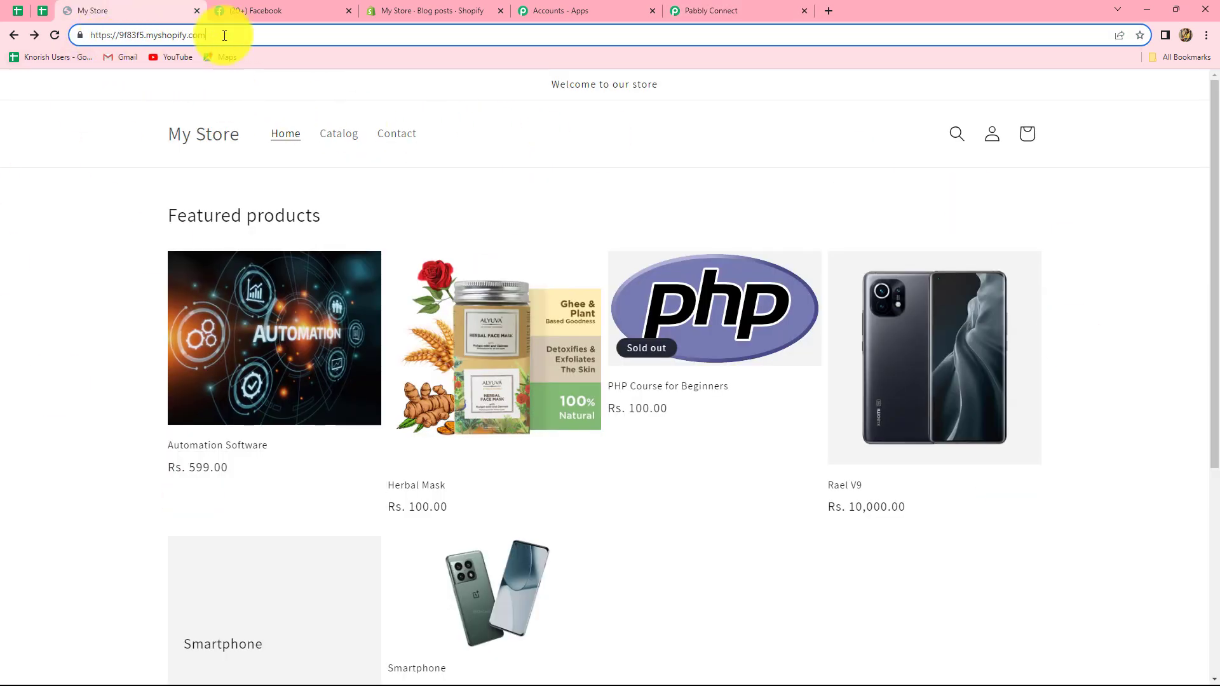
{"action": "double_click", "coordinate": [119, 34]}
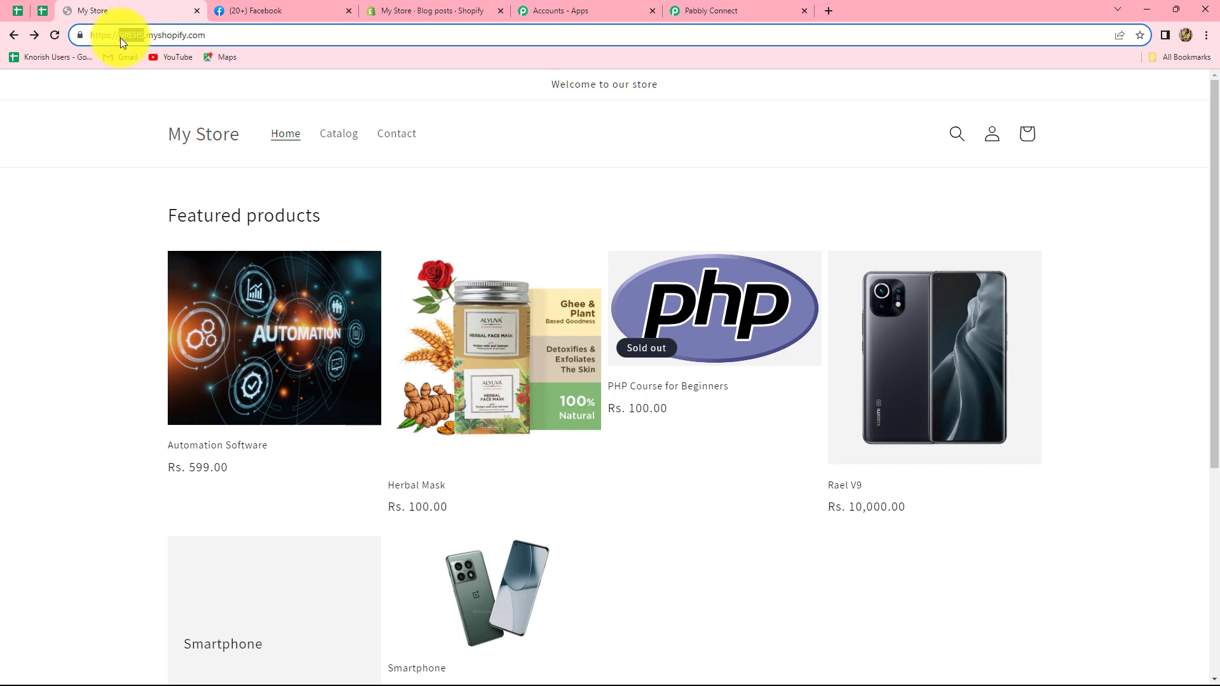
{"action": "left_click", "coordinate": [260, 38]}
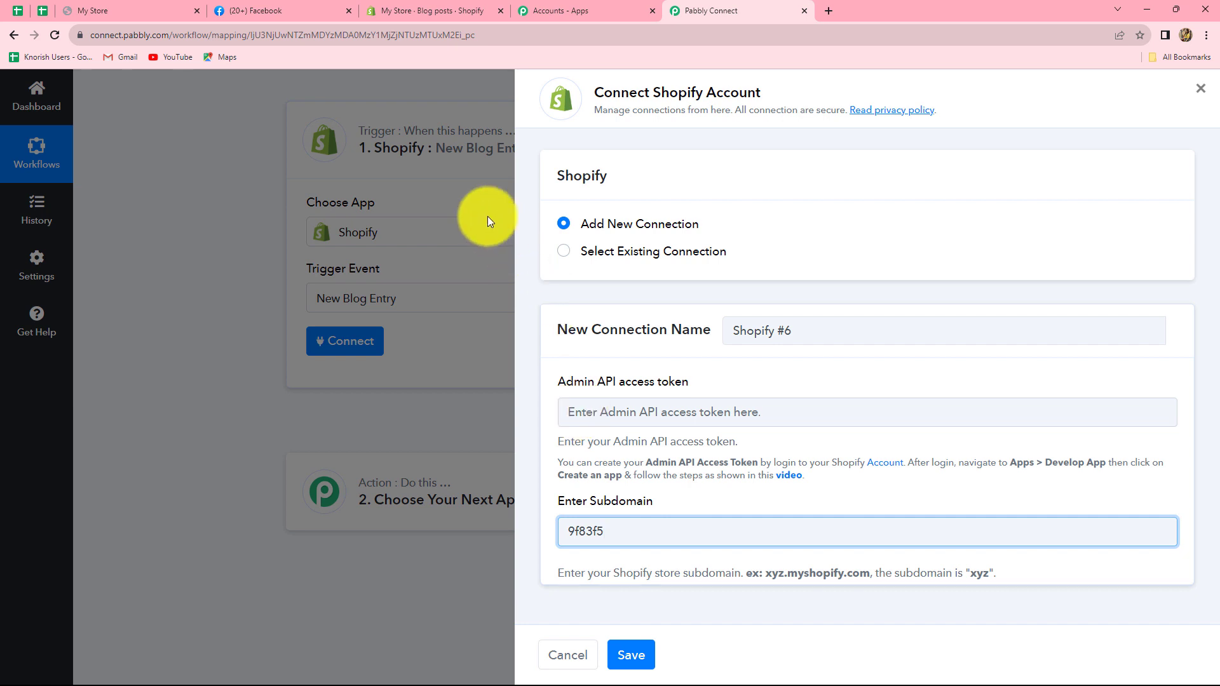
Switch to the Shopify admin and open the app development page within the apps and sales channels settings
{"action": "left_click", "coordinate": [431, 5]}
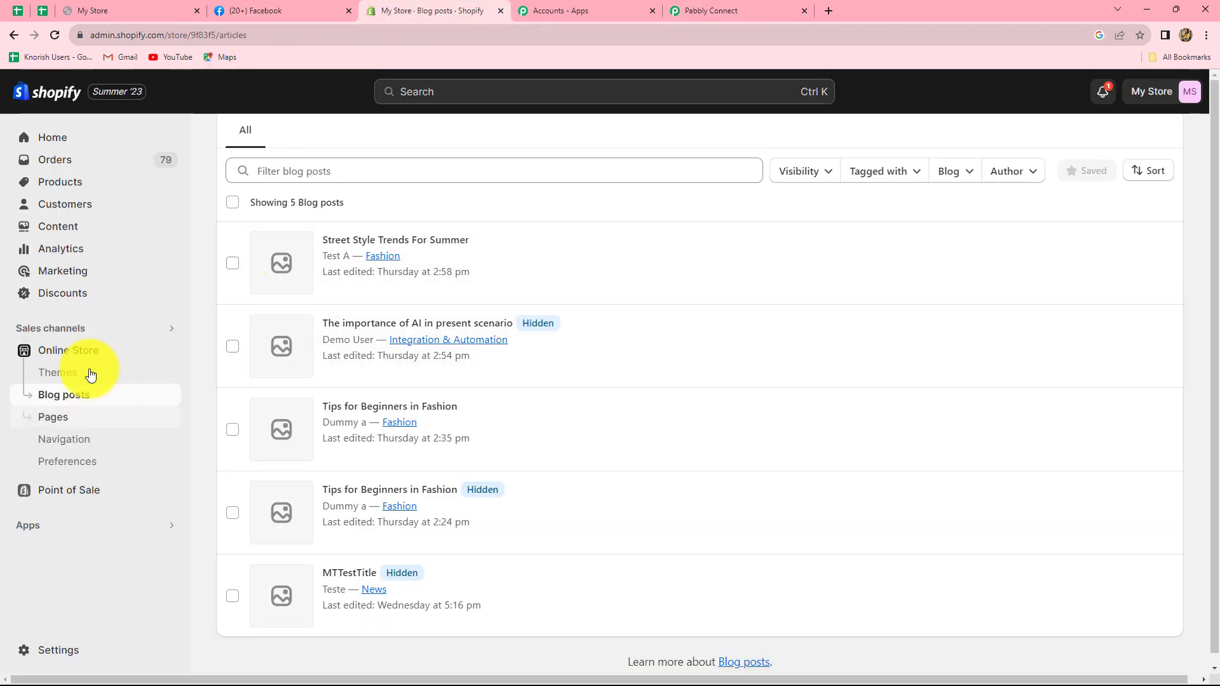
{"action": "left_click", "coordinate": [43, 660]}
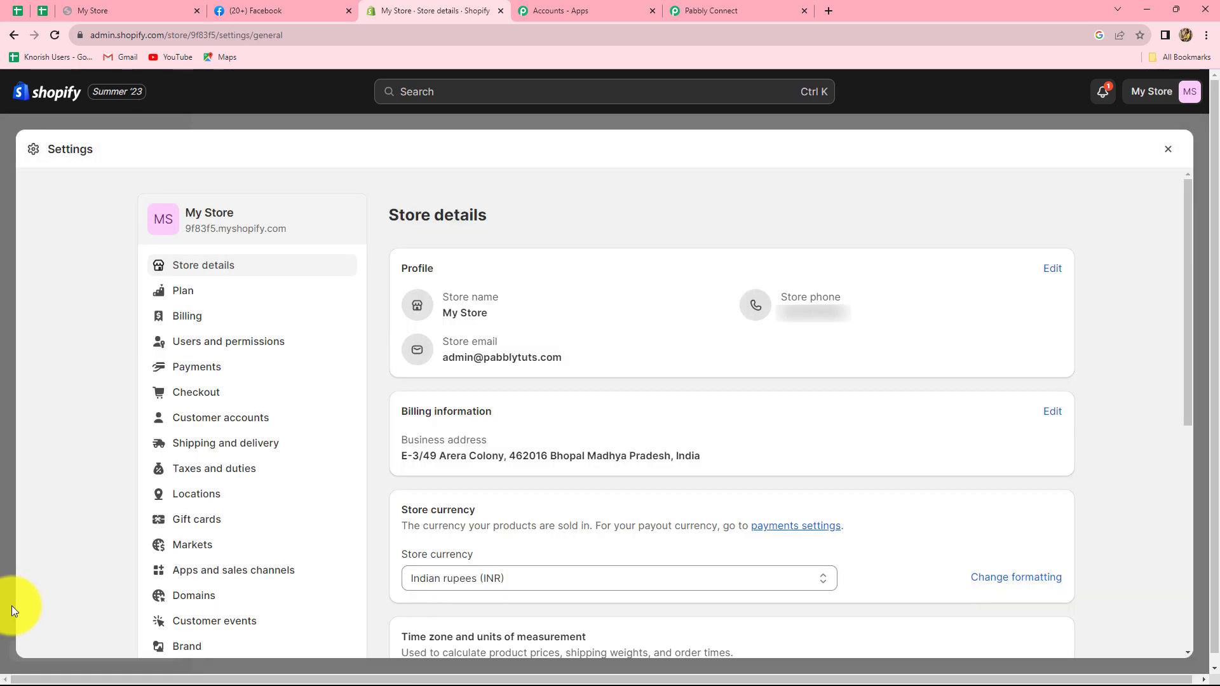
{"action": "scroll", "coordinate": [211, 361], "scroll_direction": "down", "scroll_amount": 3}
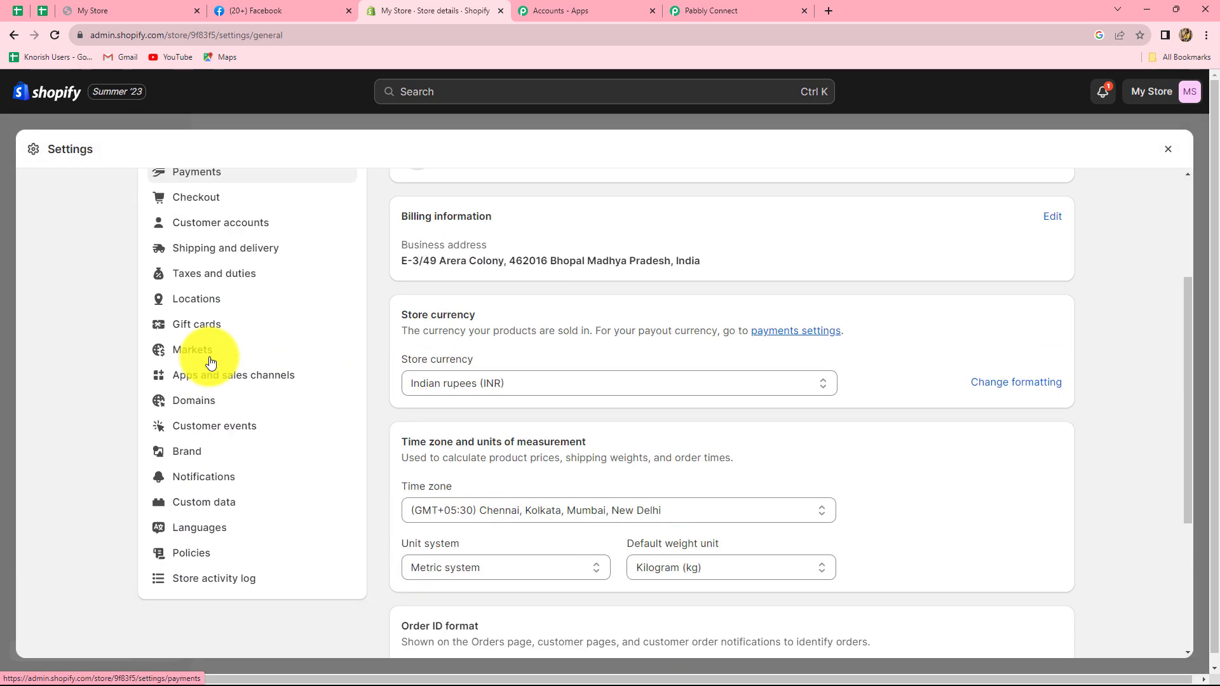
{"action": "scroll", "coordinate": [211, 362], "scroll_direction": "down", "scroll_amount": 1}
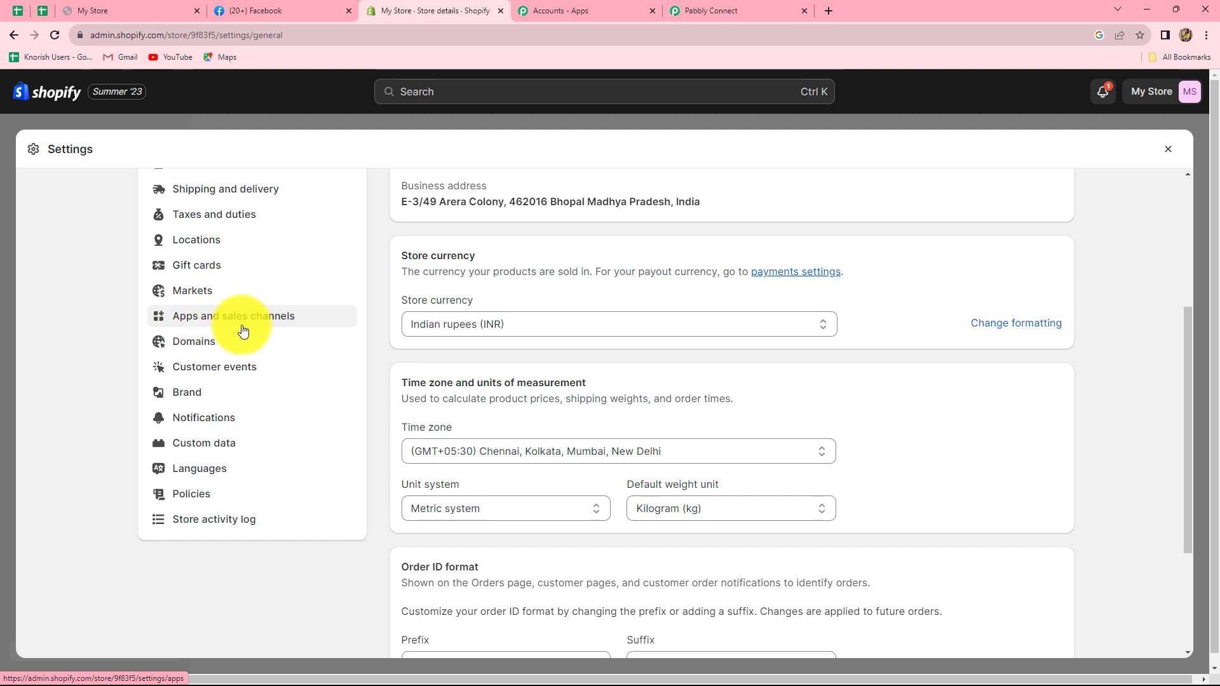
{"action": "left_click", "coordinate": [273, 321]}
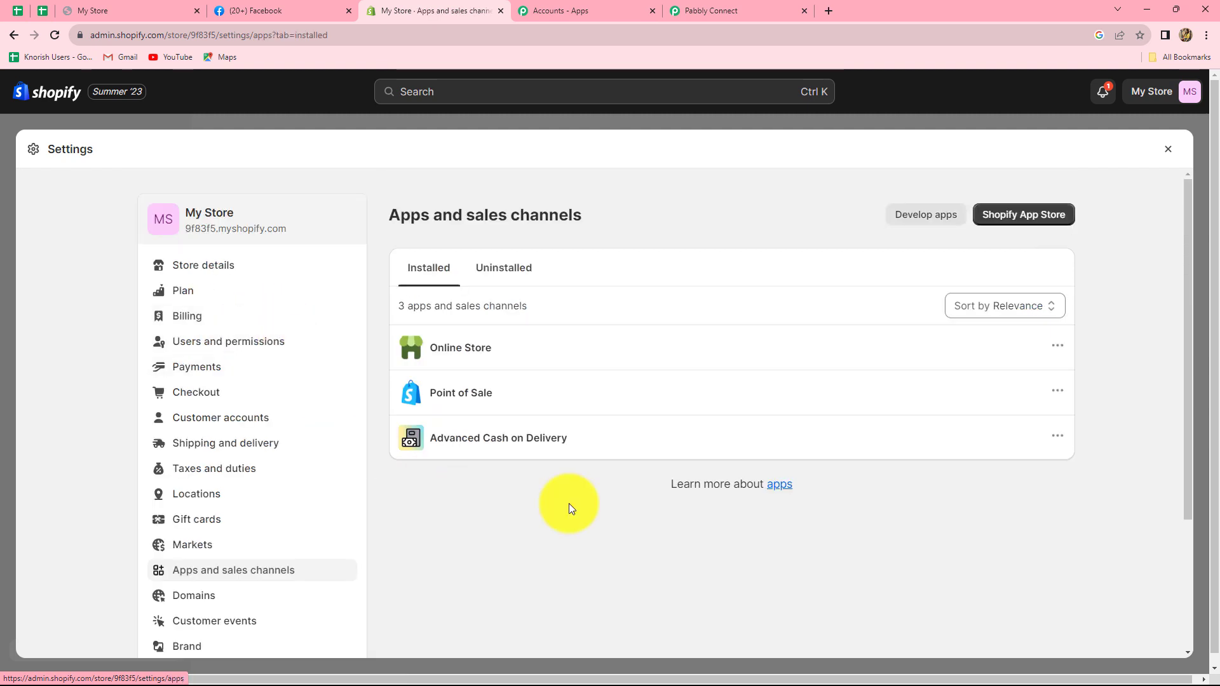
{"action": "left_click", "coordinate": [901, 219]}
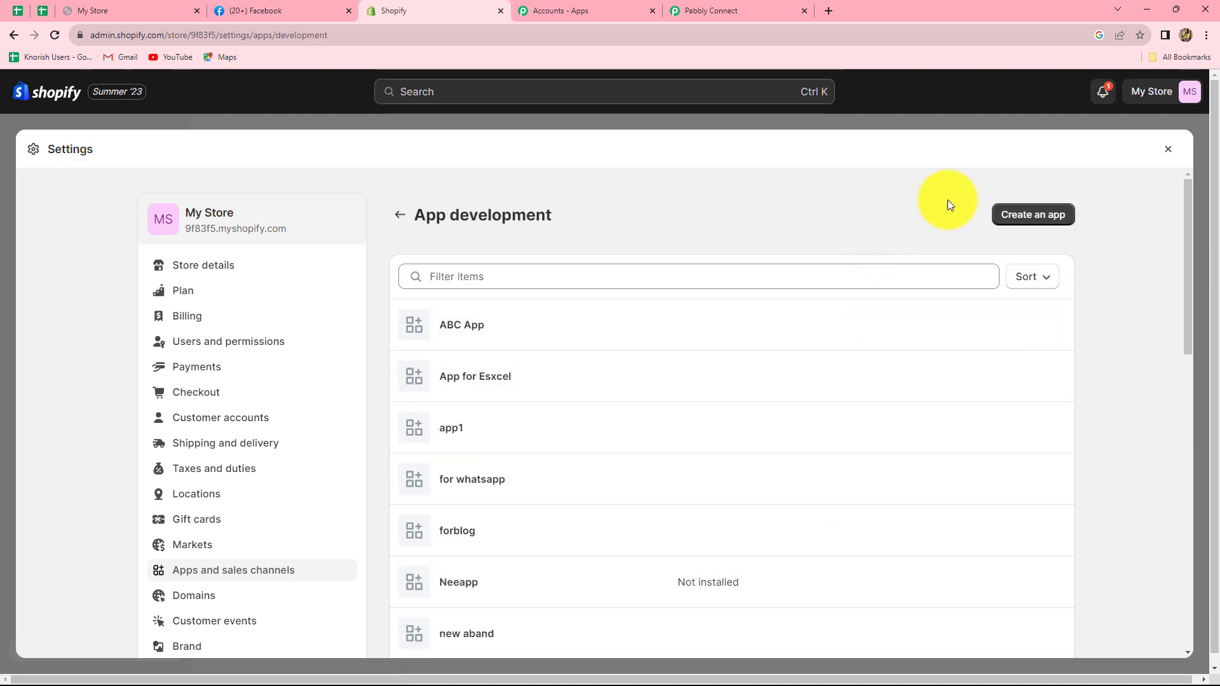
Create a custom app named New Blog in the store's app development settings
{"action": "left_click", "coordinate": [1035, 217]}
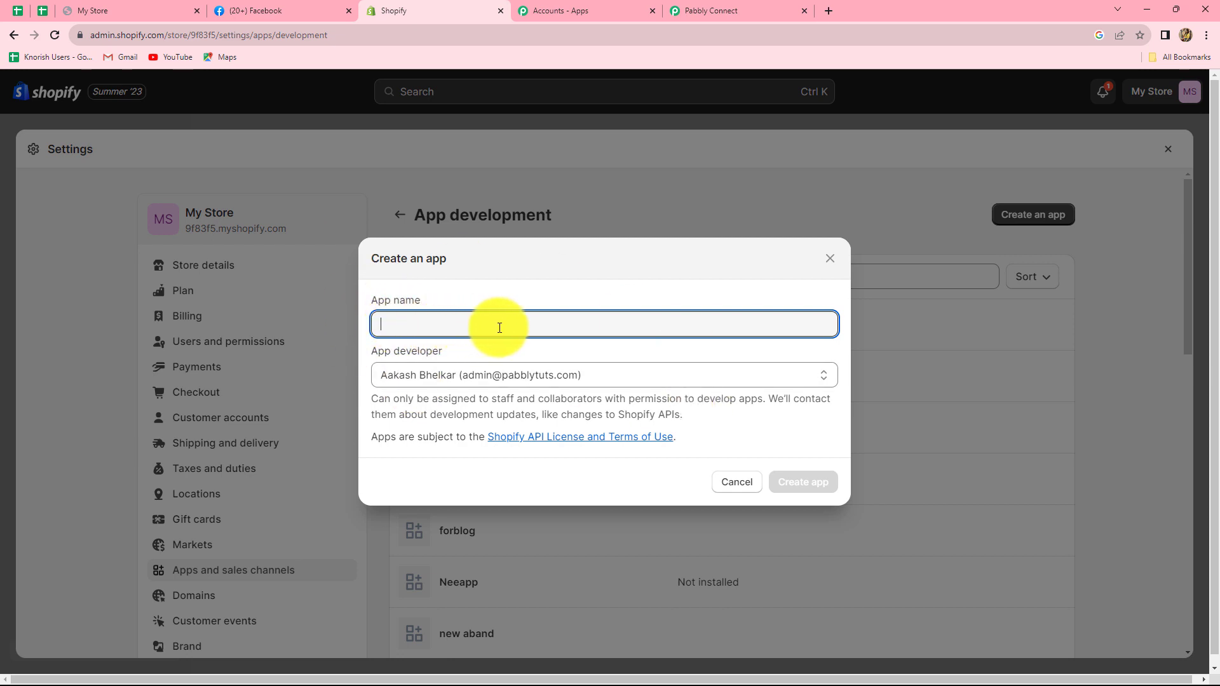
{"action": "type", "text": "New Blog"}
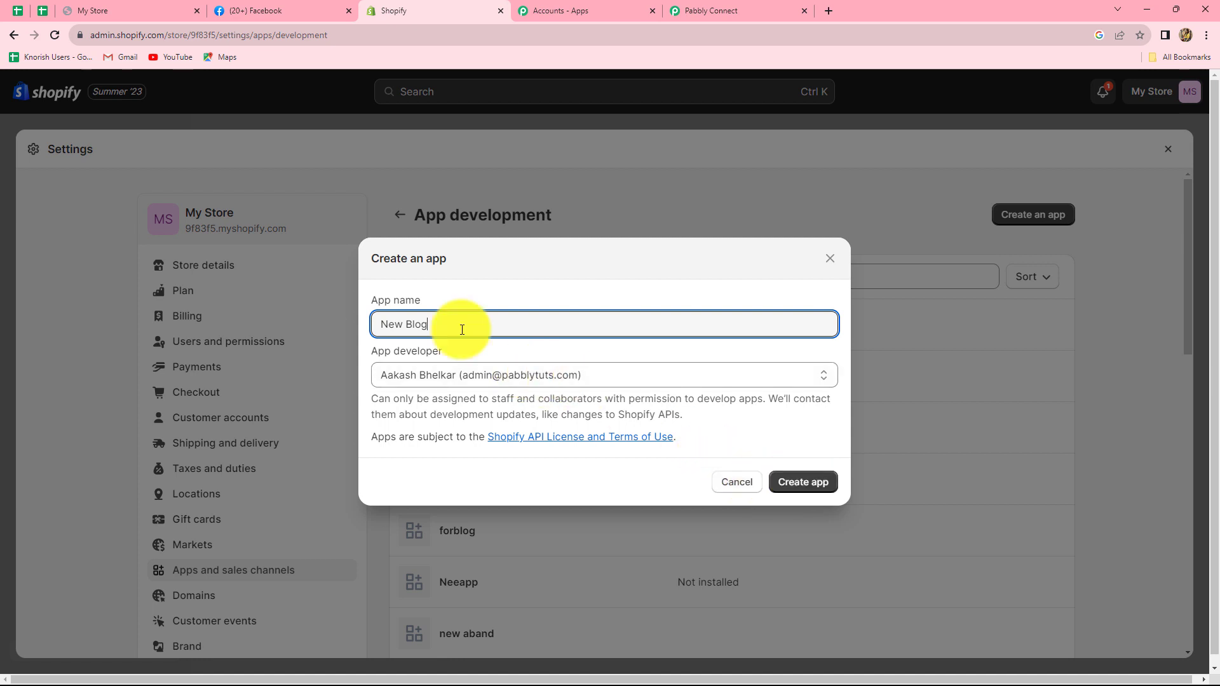
{"action": "left_click", "coordinate": [799, 487]}
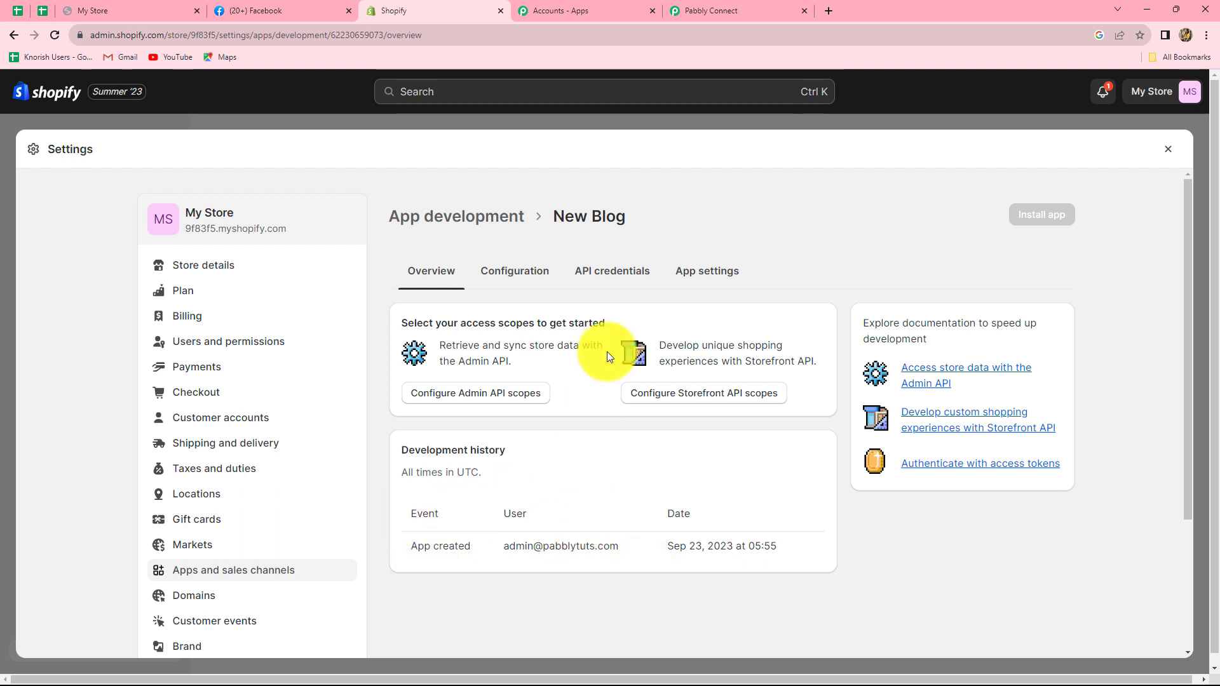
Grant the New Blog app the write_content and read_content Admin API scopes under Store content and save the configuration
{"action": "left_click", "coordinate": [520, 275]}
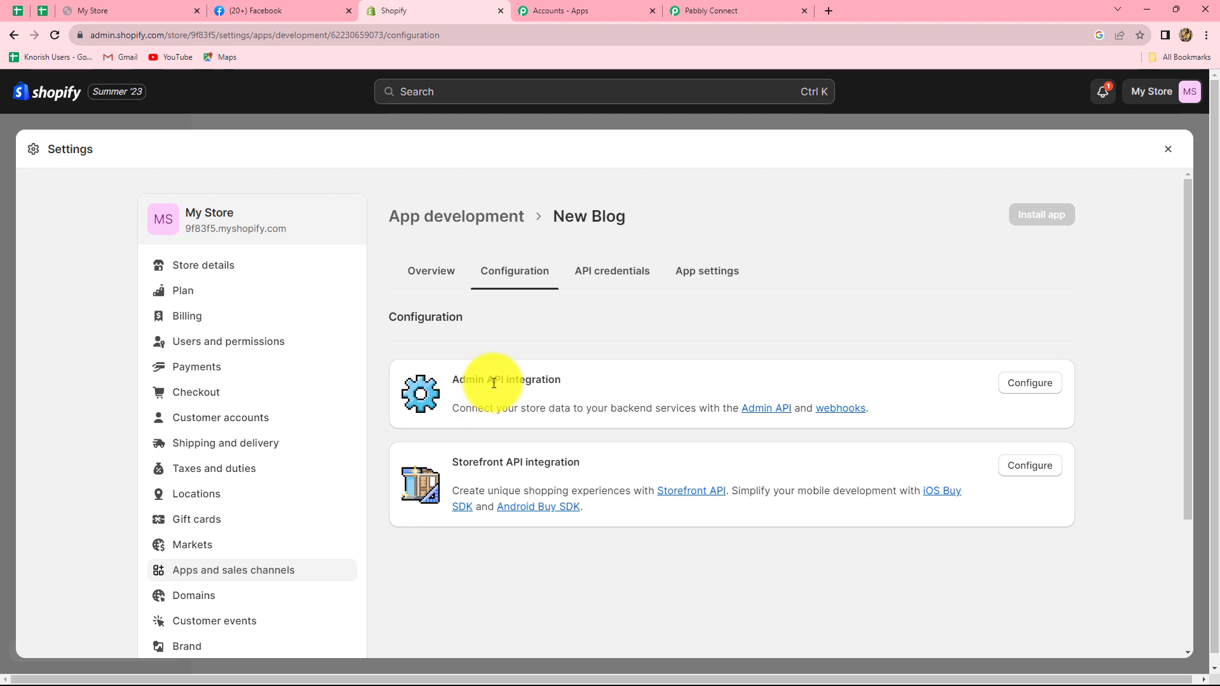
{"action": "left_click", "coordinate": [1025, 385]}
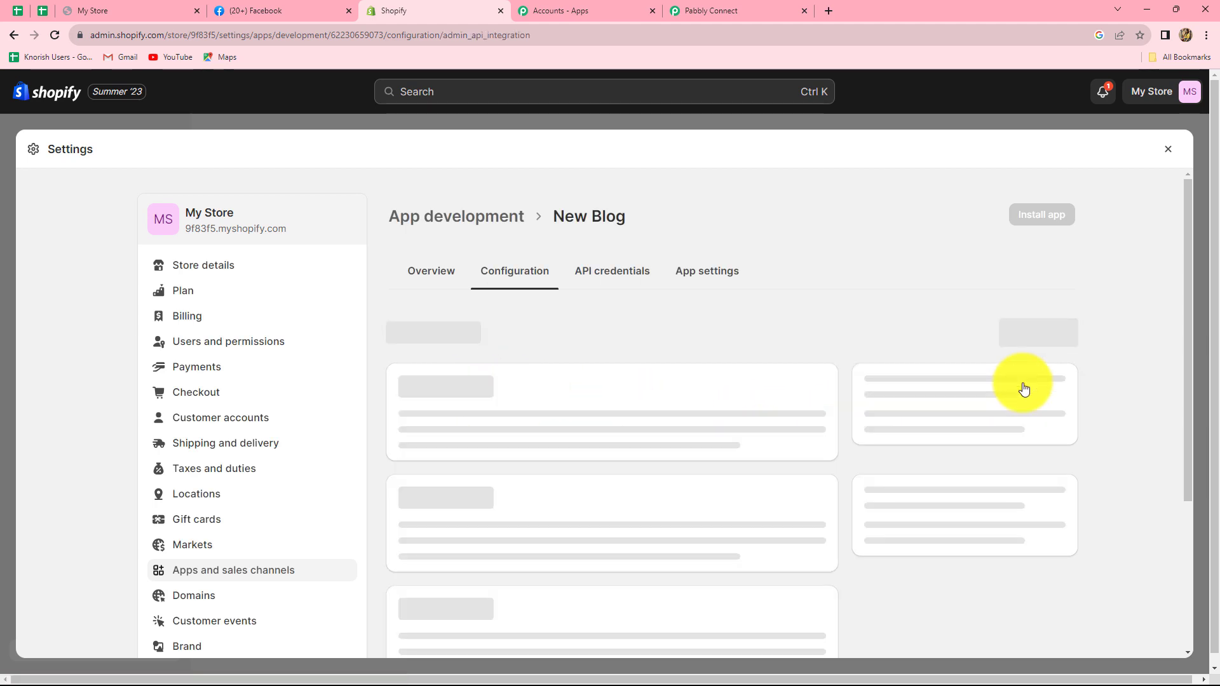
{"action": "scroll", "coordinate": [526, 444], "scroll_direction": "down", "scroll_amount": 4}
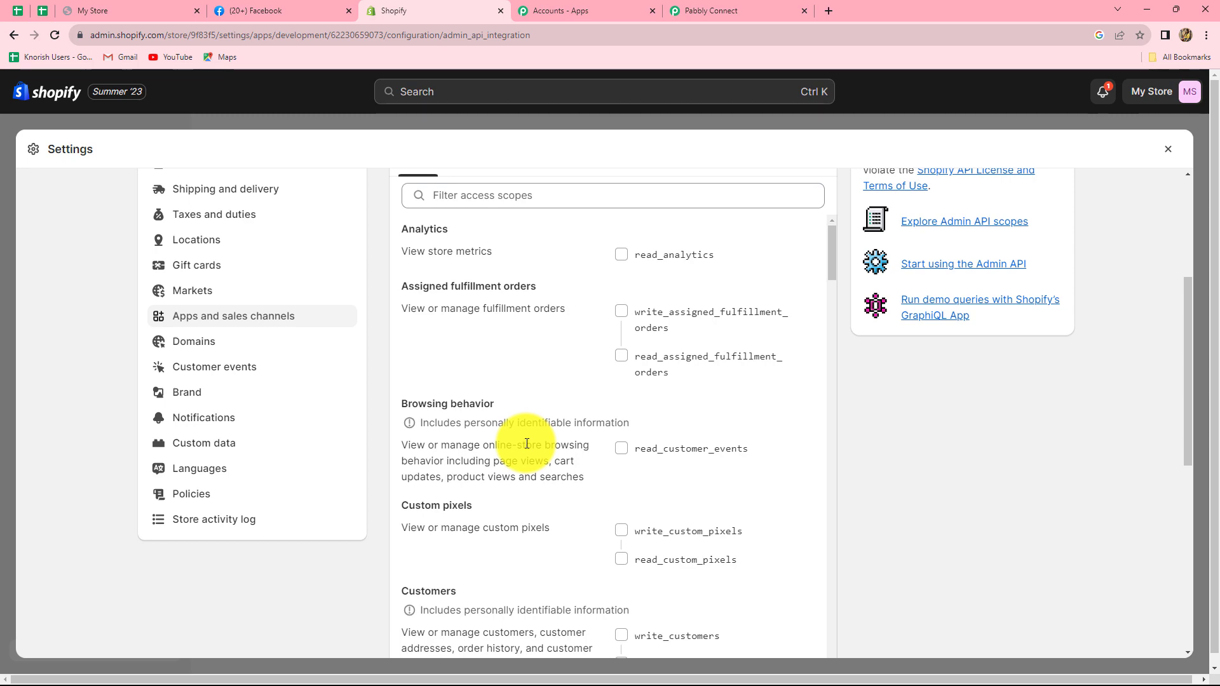
{"action": "scroll", "coordinate": [532, 435], "scroll_direction": "up", "scroll_amount": 3}
{"action": "scroll", "coordinate": [533, 435], "scroll_direction": "down", "scroll_amount": 4}
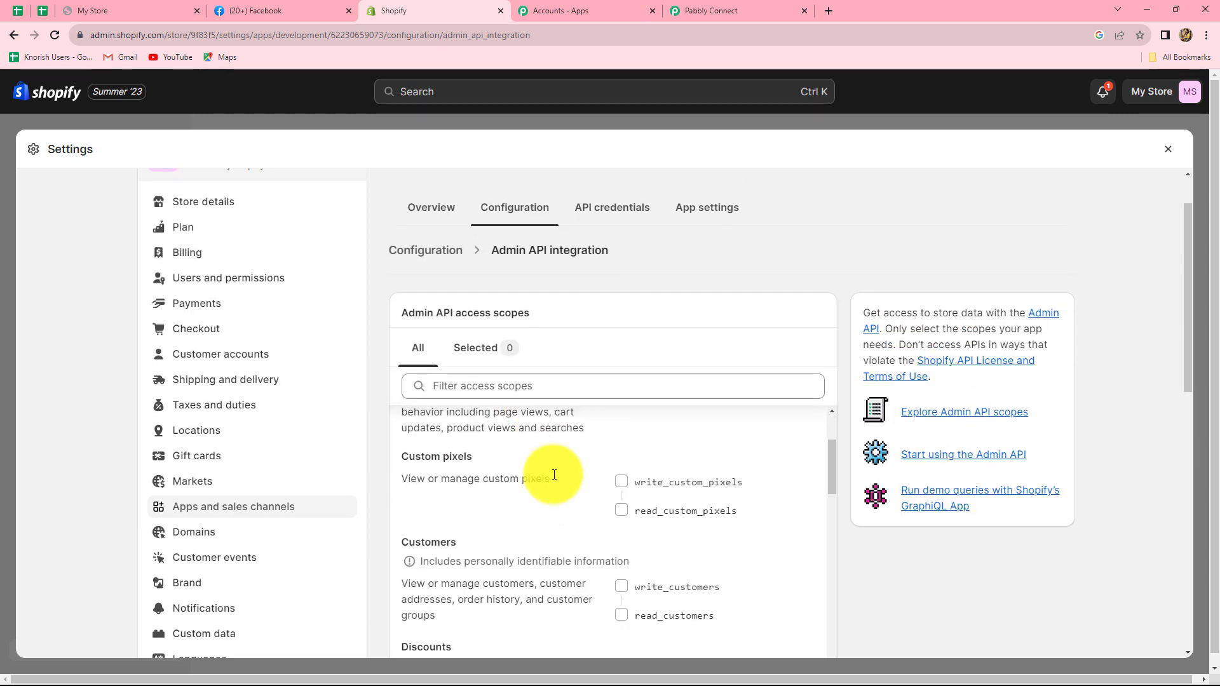
{"action": "scroll", "coordinate": [593, 512], "scroll_direction": "down", "scroll_amount": 10}
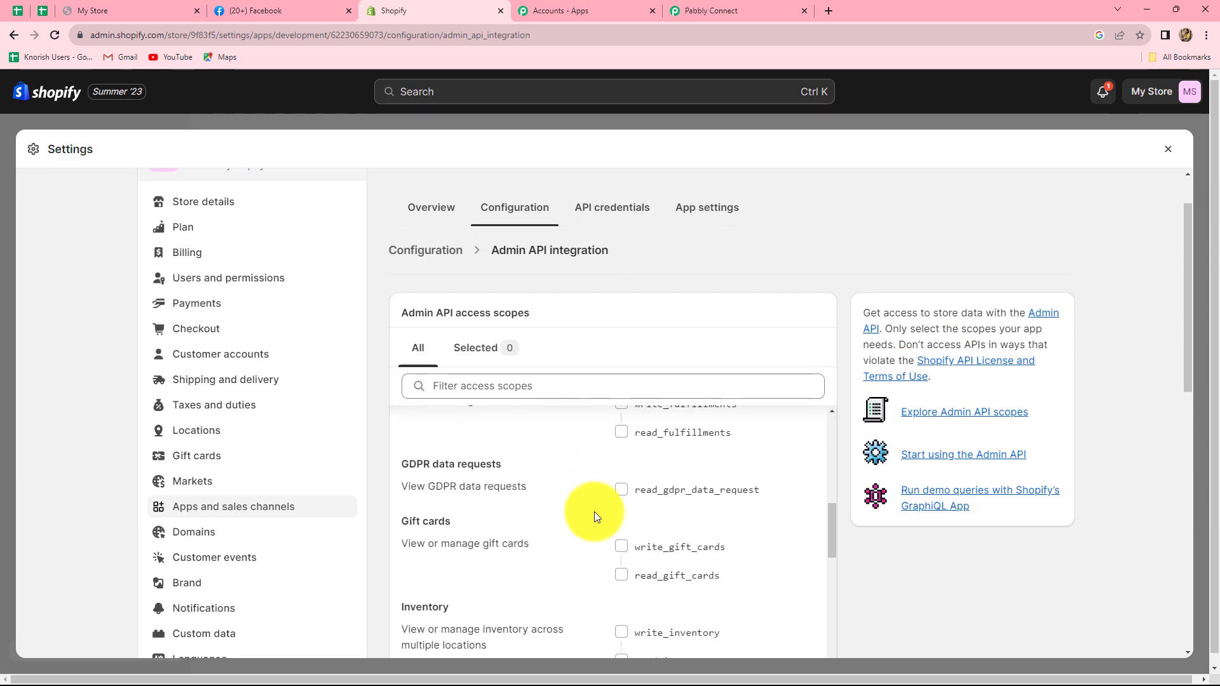
{"action": "scroll", "coordinate": [593, 512], "scroll_direction": "down", "scroll_amount": 10}
{"action": "left_click", "coordinate": [469, 387]}
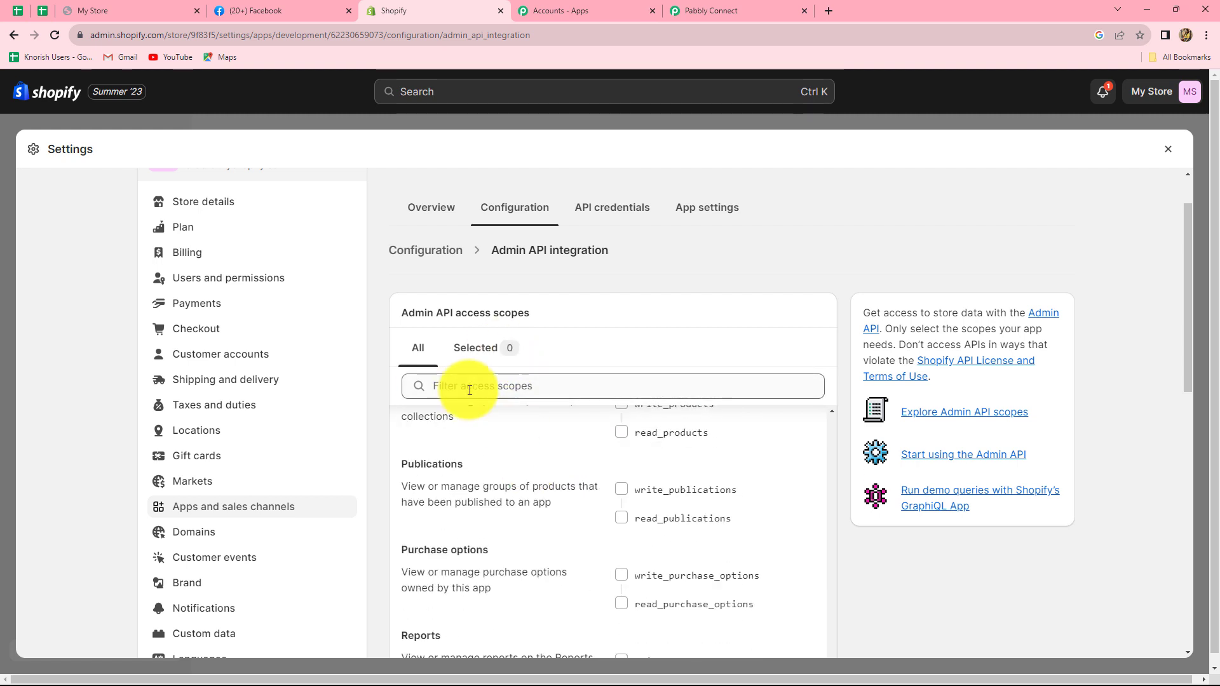
{"action": "type", "text": "conten"}
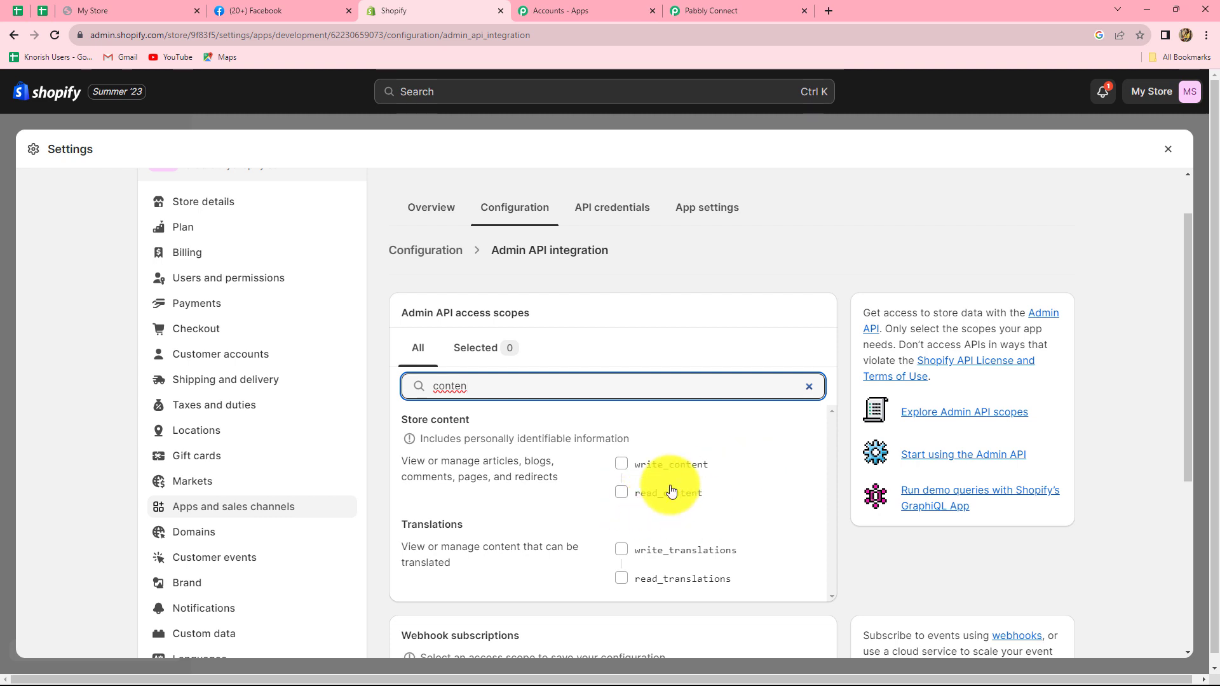
{"action": "left_click", "coordinate": [624, 466]}
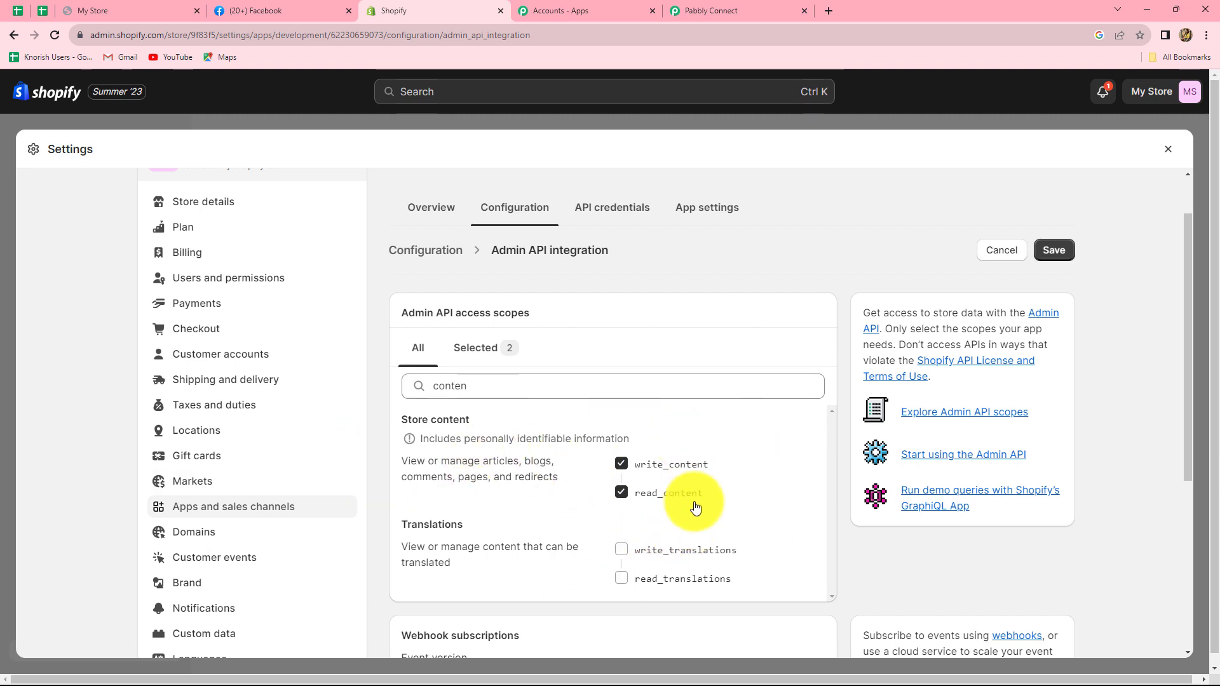
{"action": "left_click", "coordinate": [1054, 251]}
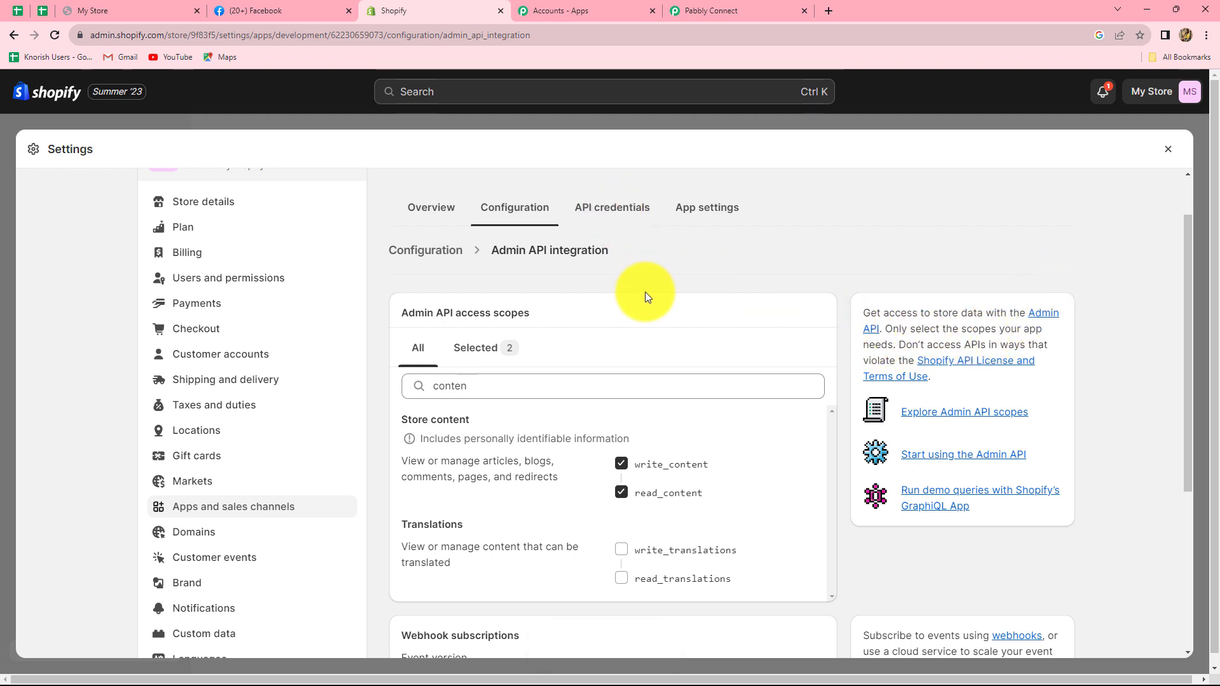
Install the New Blog app on the store from its API credentials
{"action": "left_click", "coordinate": [613, 209]}
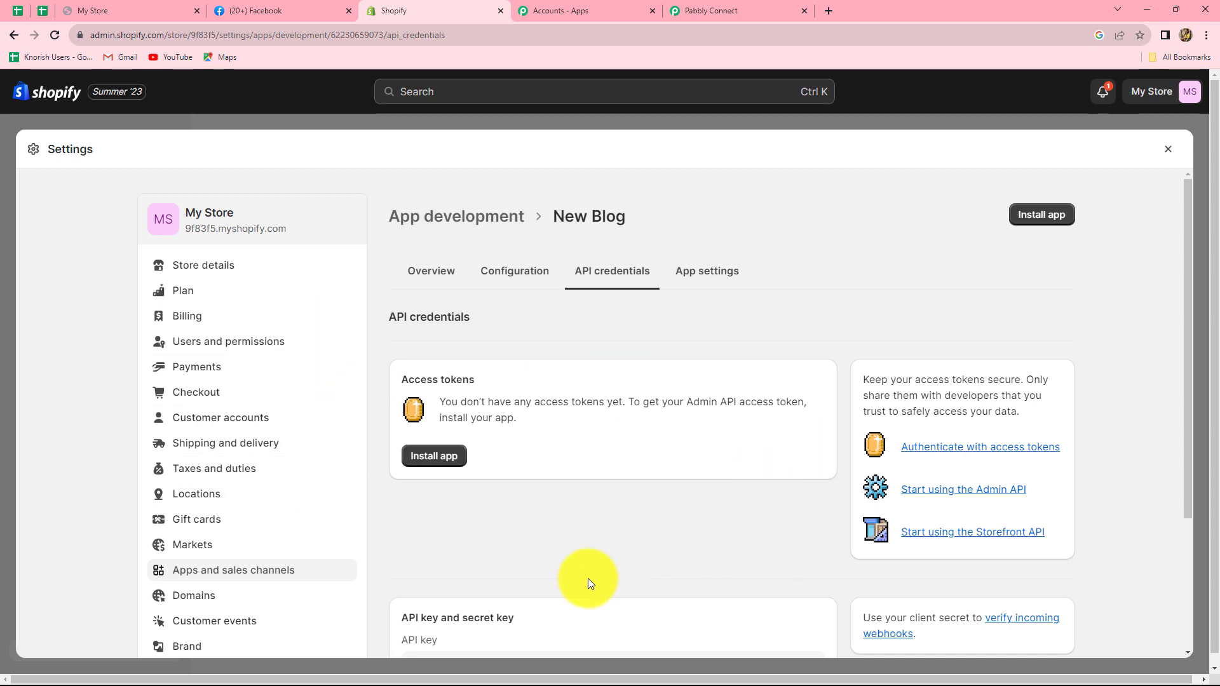
{"action": "left_click", "coordinate": [435, 458]}
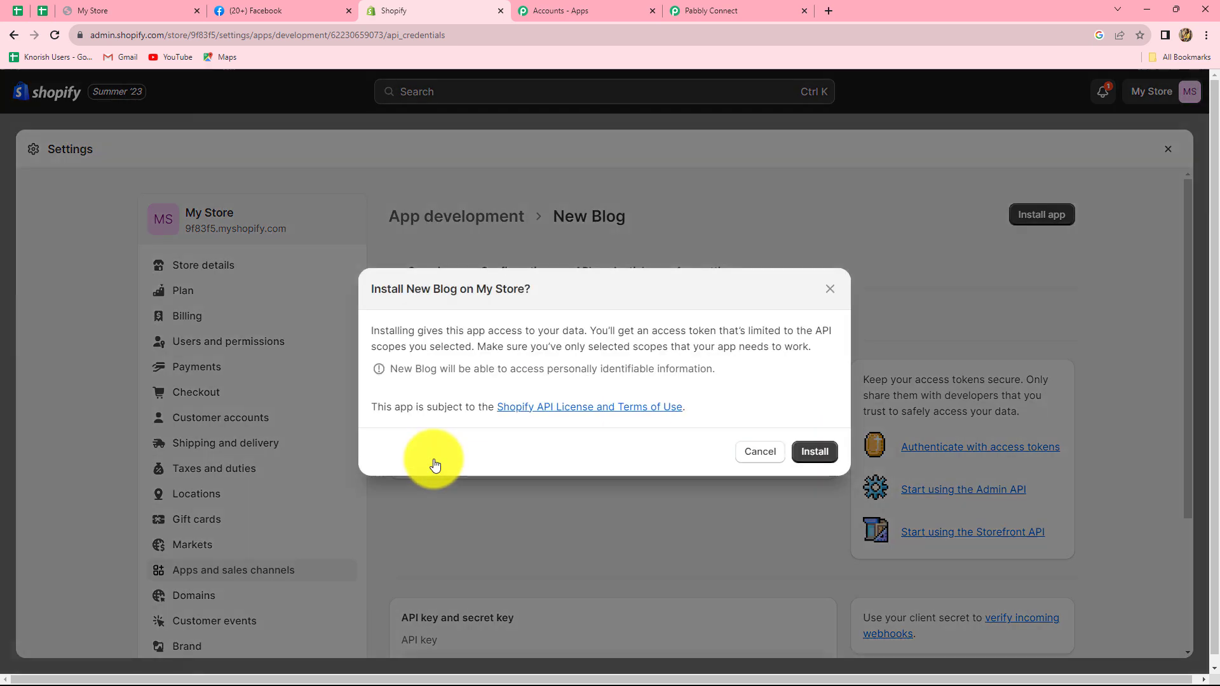
{"action": "left_click", "coordinate": [805, 450]}
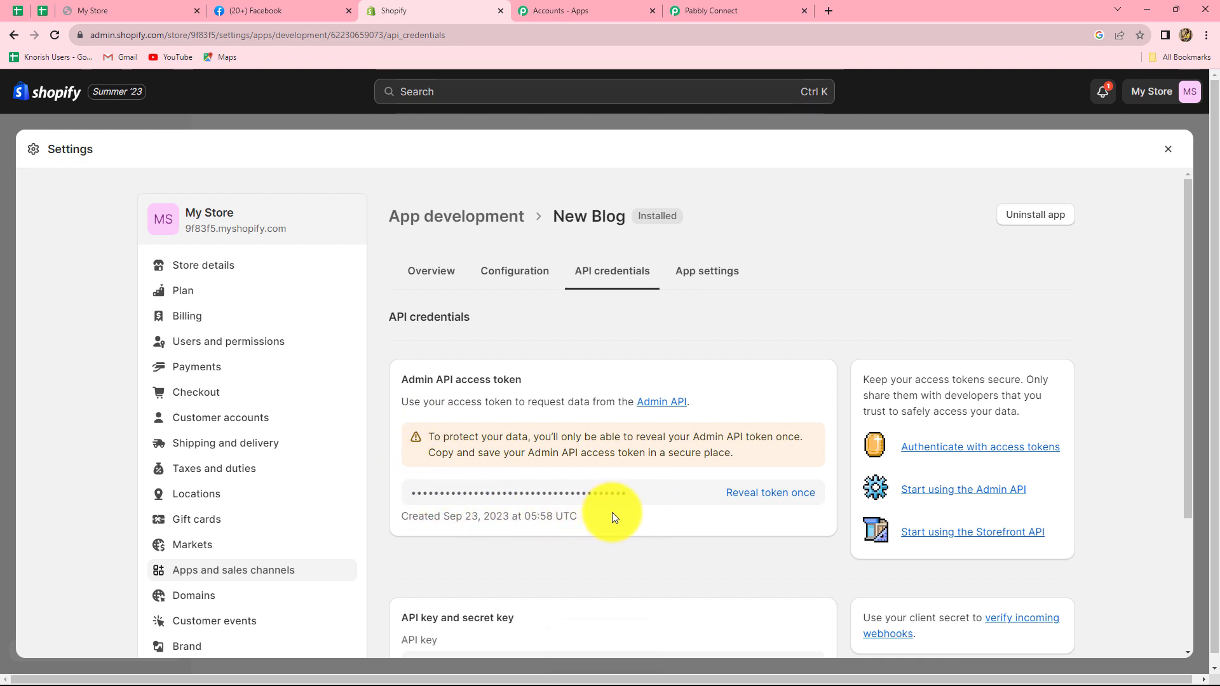
Reveal and copy the Admin API access token, paste it into the new Shopify connection in Pabbly Connect, and save the connection
{"action": "left_click", "coordinate": [755, 495]}
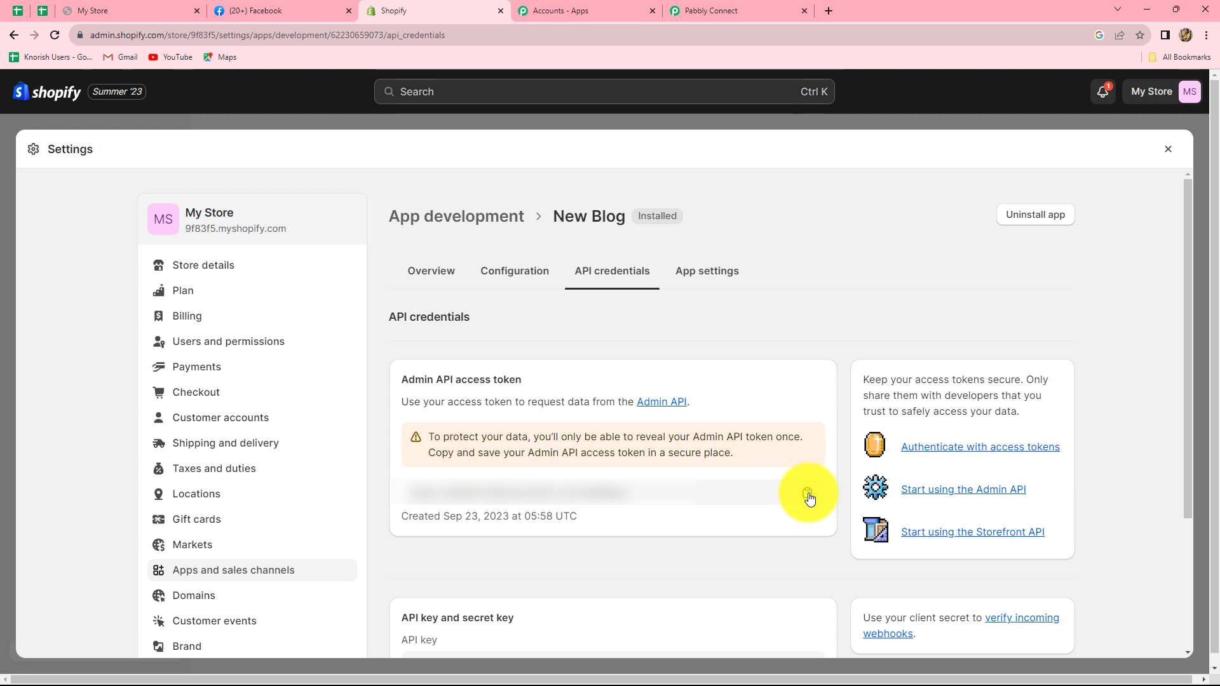
{"action": "left_click", "coordinate": [807, 494]}
{"action": "left_click", "coordinate": [715, 28]}
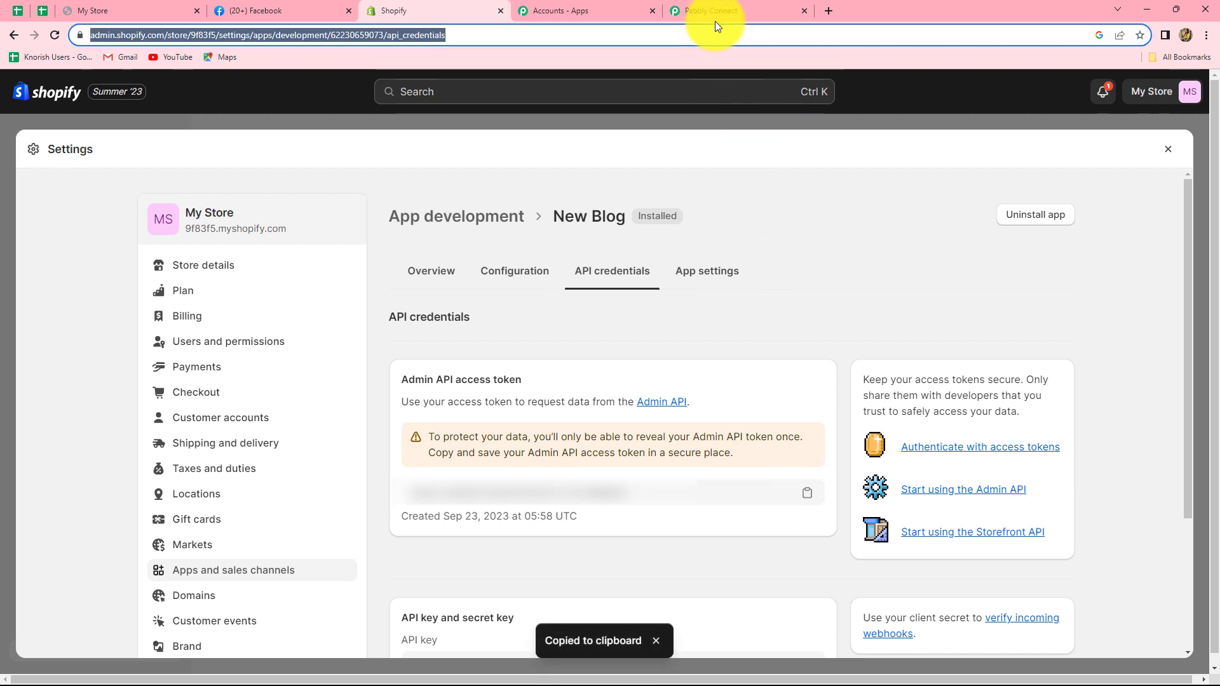
{"action": "left_click", "coordinate": [714, 11]}
{"action": "left_click", "coordinate": [613, 410]}
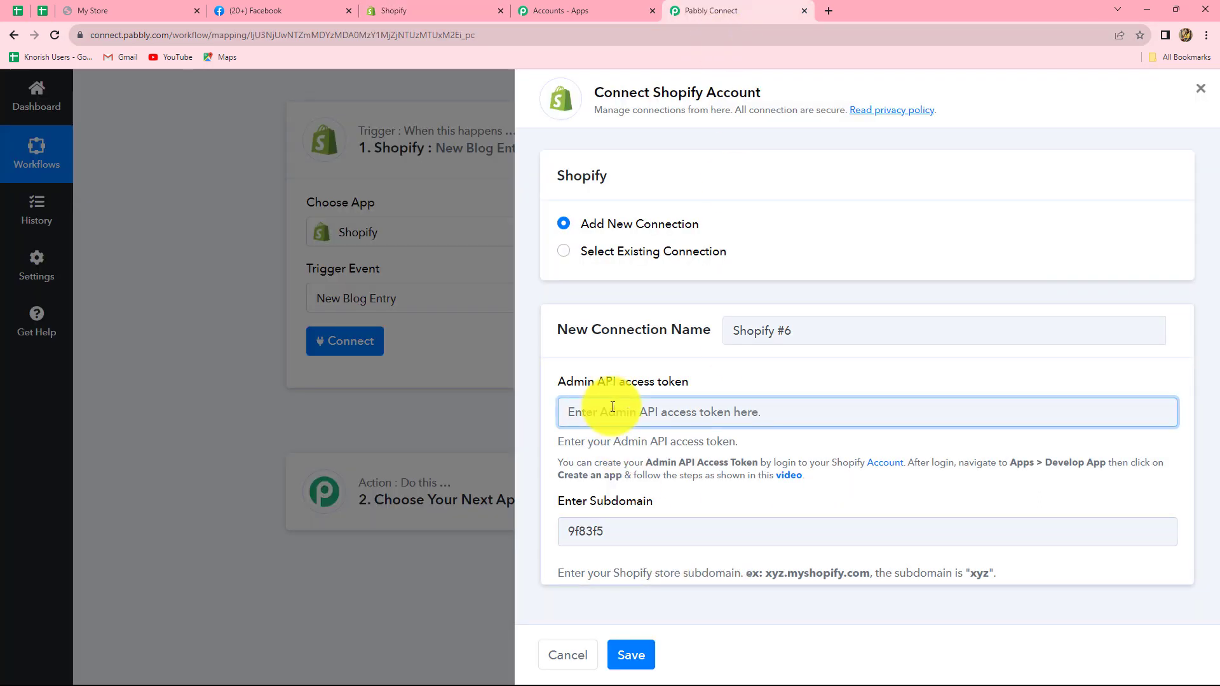
{"action": "key", "text": "ctrl+v"}
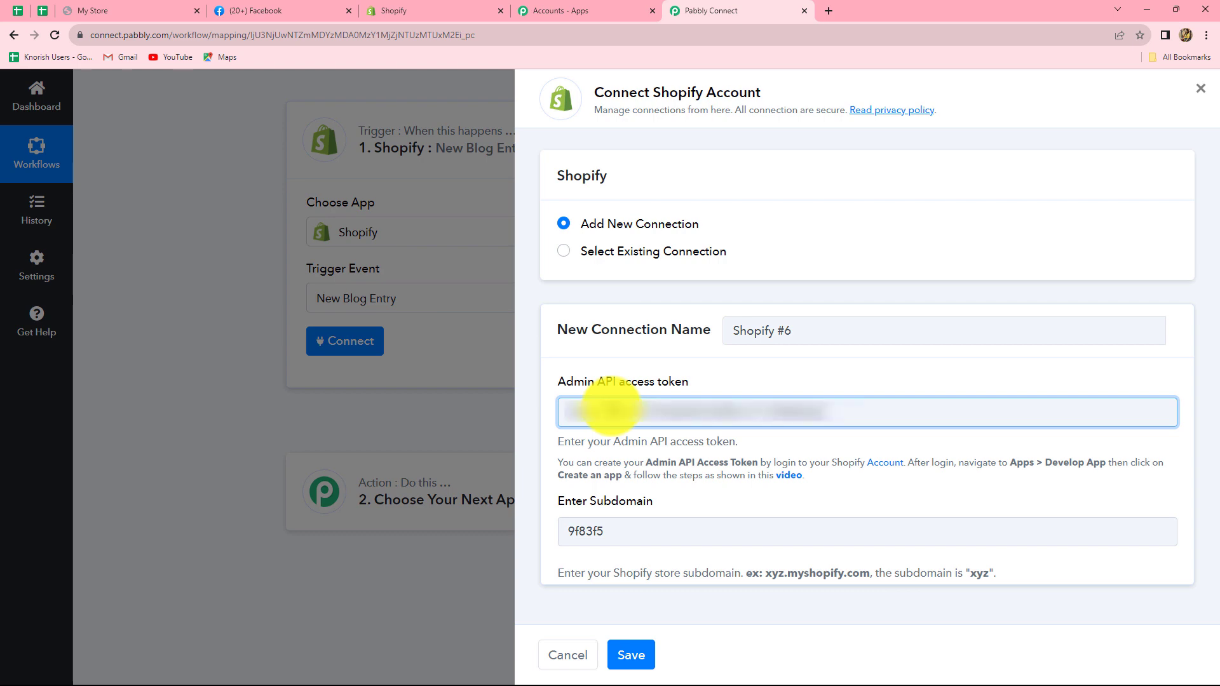
{"action": "left_click", "coordinate": [631, 658]}
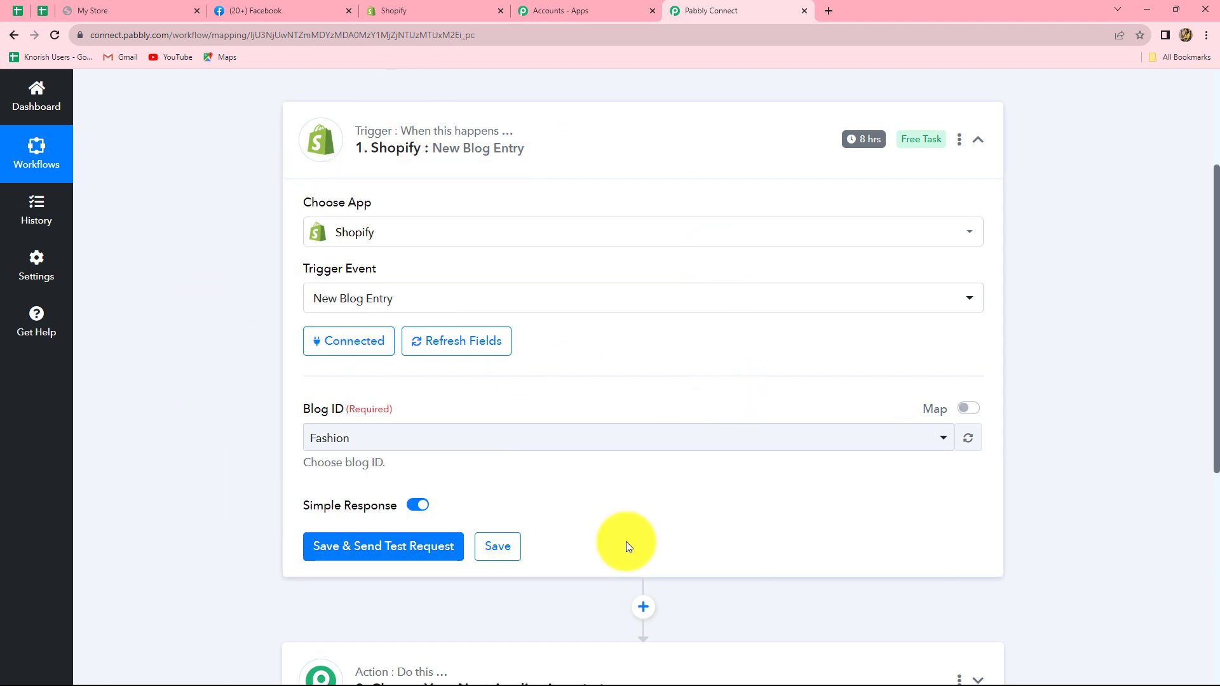
Choose Fashion as the trigger's Blog ID, then save and send a test request
{"action": "scroll", "coordinate": [627, 542], "scroll_direction": "down", "scroll_amount": 1}
{"action": "scroll", "coordinate": [626, 542], "scroll_direction": "down", "scroll_amount": 1}
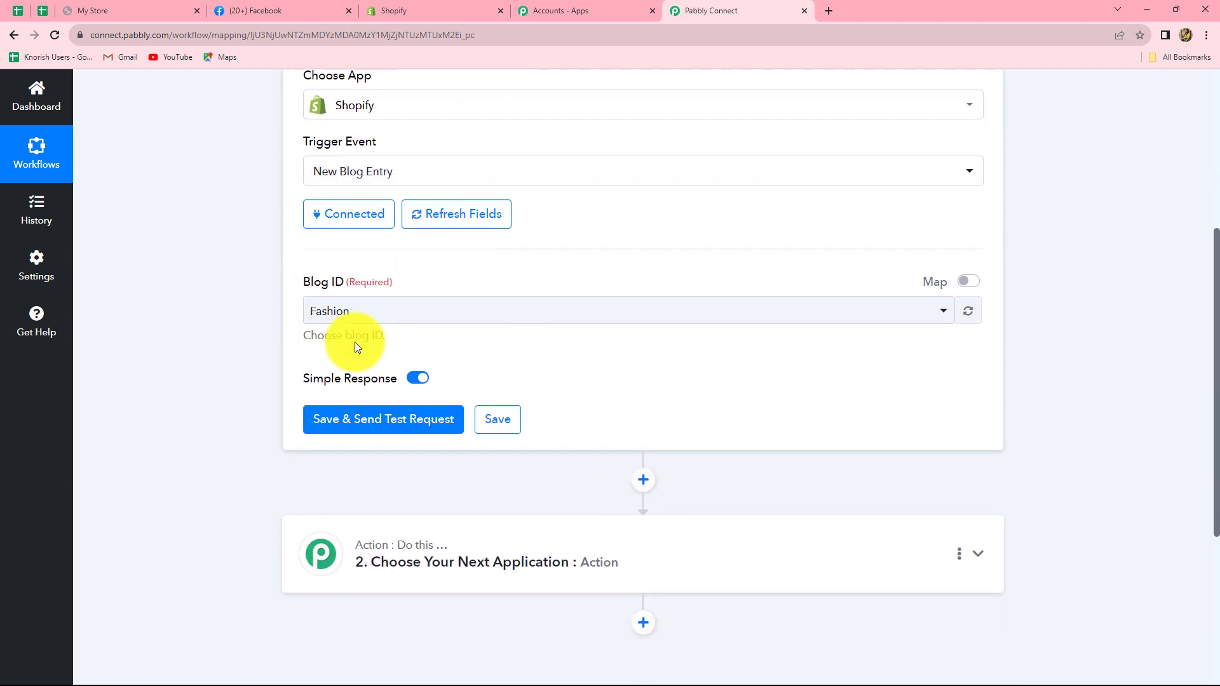
{"action": "left_click", "coordinate": [385, 318]}
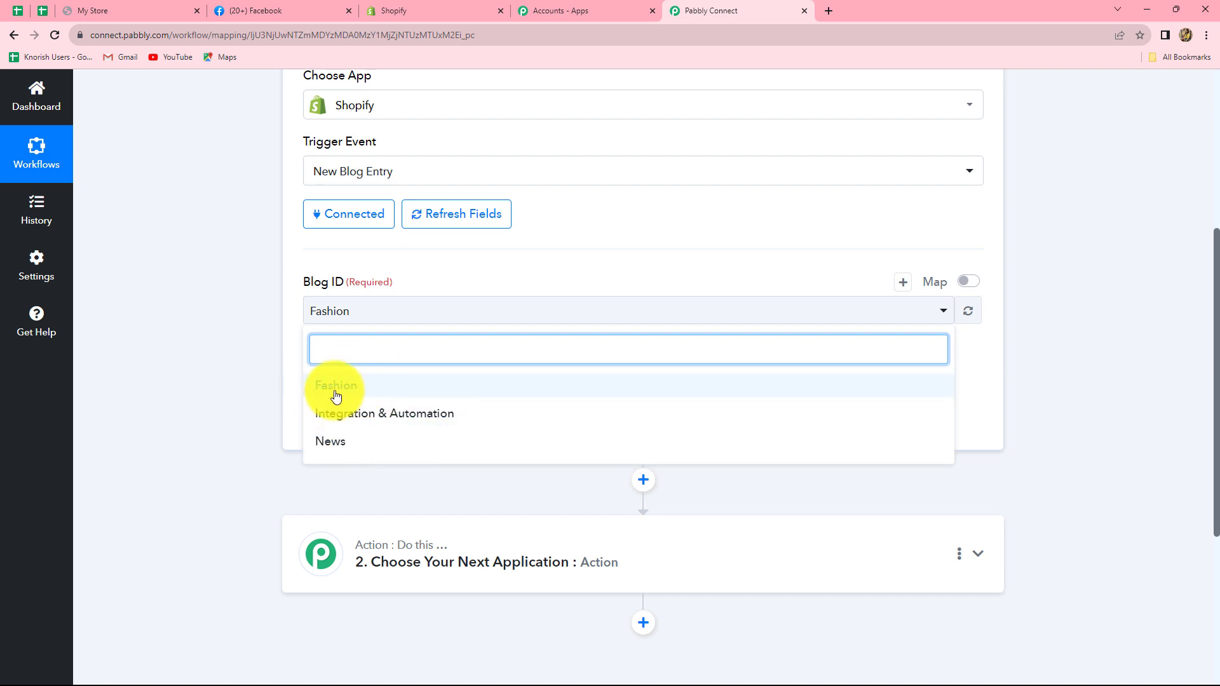
{"action": "left_click", "coordinate": [372, 394]}
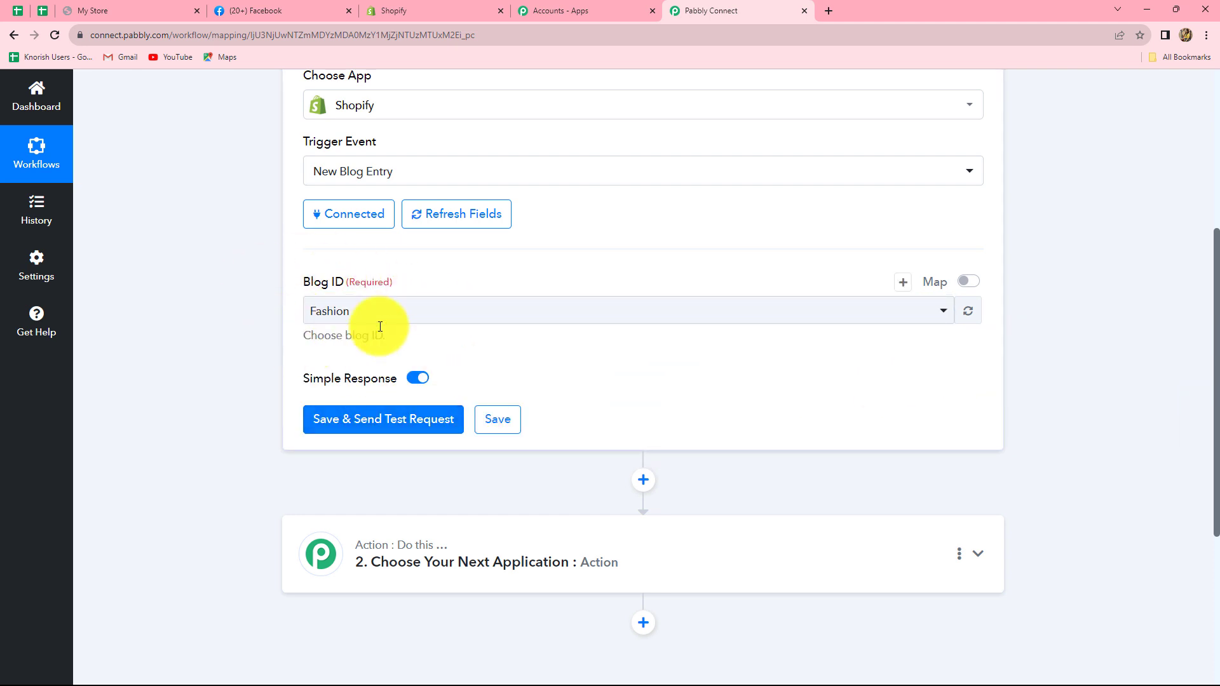
{"action": "left_click", "coordinate": [358, 427]}
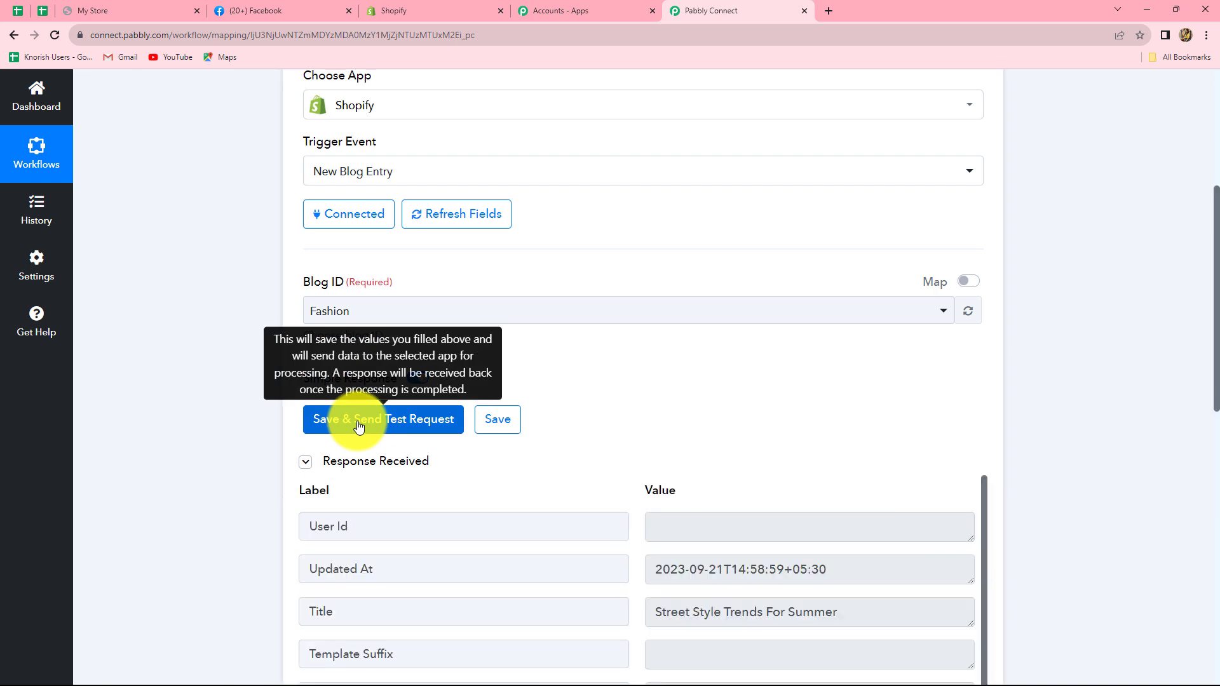
Examine the blog post fields in the trigger's test response, including the title, body and author
{"action": "scroll", "coordinate": [776, 619], "scroll_direction": "down", "scroll_amount": 3}
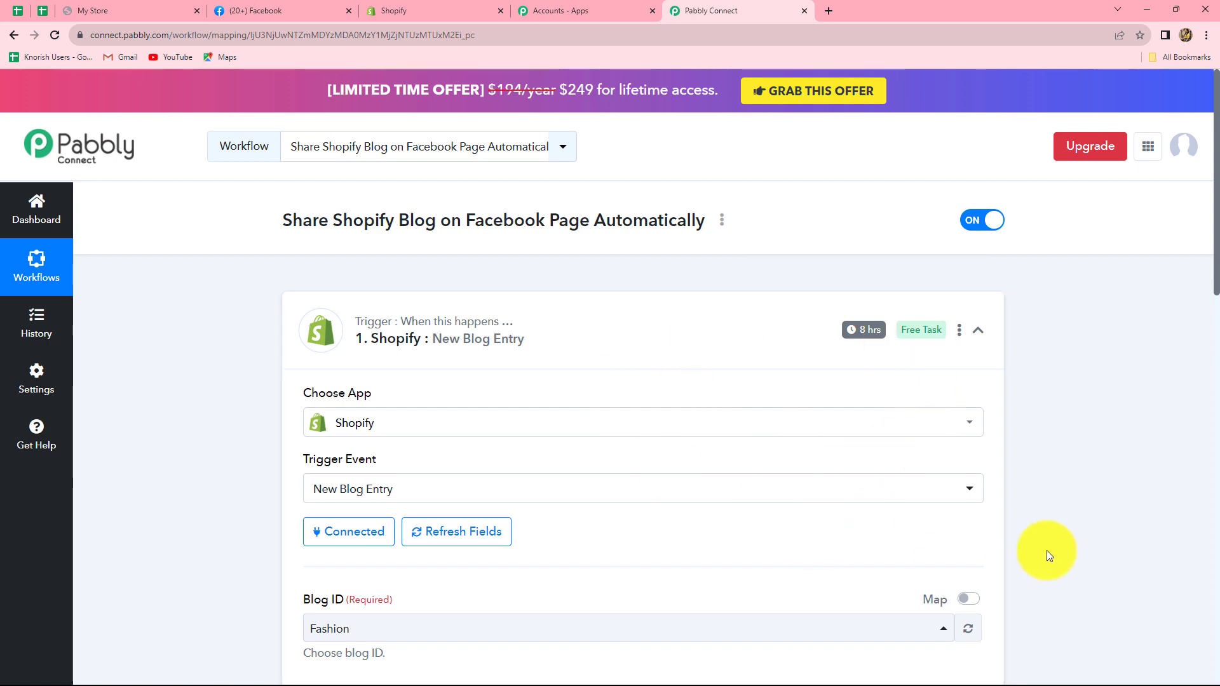
{"action": "scroll", "coordinate": [1047, 550], "scroll_direction": "down", "scroll_amount": 10}
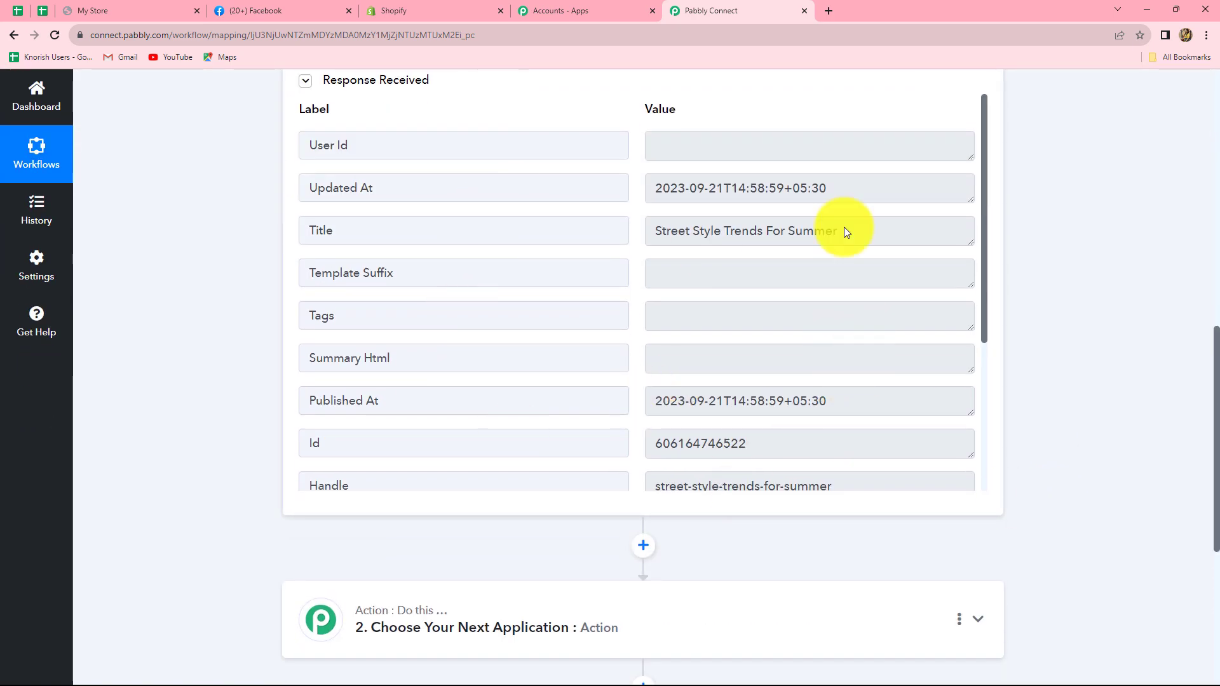
{"action": "scroll", "coordinate": [788, 409], "scroll_direction": "down", "scroll_amount": 4}
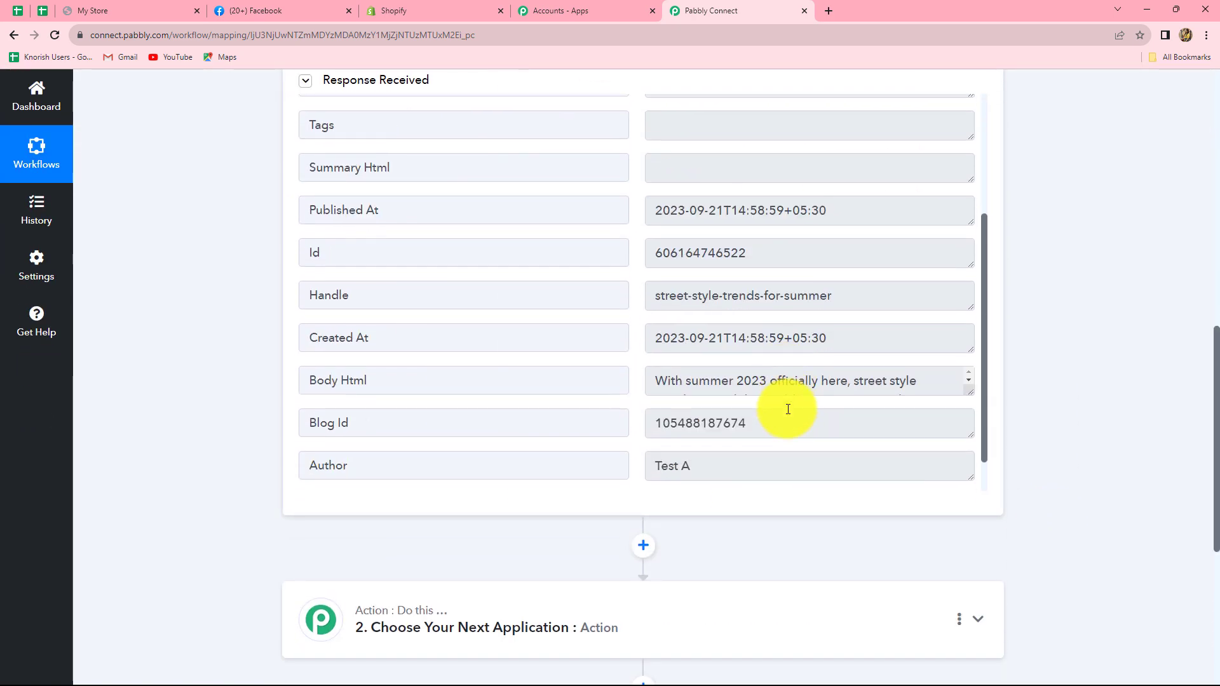
{"action": "scroll", "coordinate": [788, 409], "scroll_direction": "up", "scroll_amount": 4}
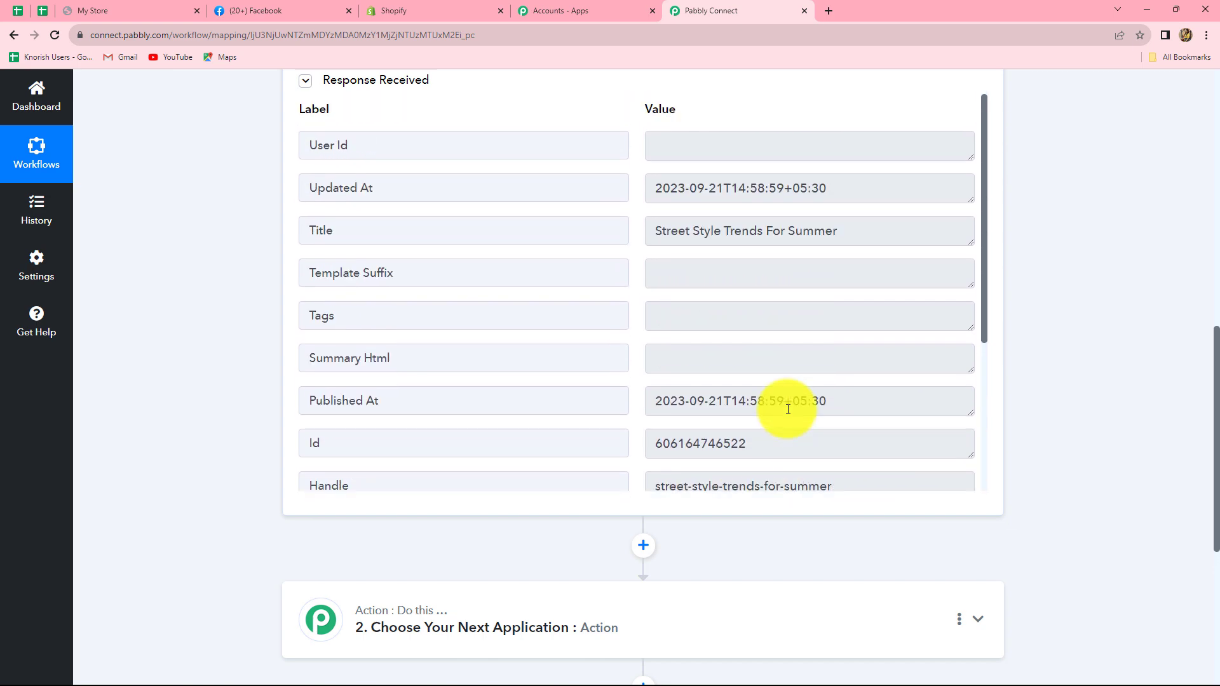
{"action": "scroll", "coordinate": [1161, 397], "scroll_direction": "up", "scroll_amount": 2}
{"action": "scroll", "coordinate": [1162, 396], "scroll_direction": "up", "scroll_amount": 8}
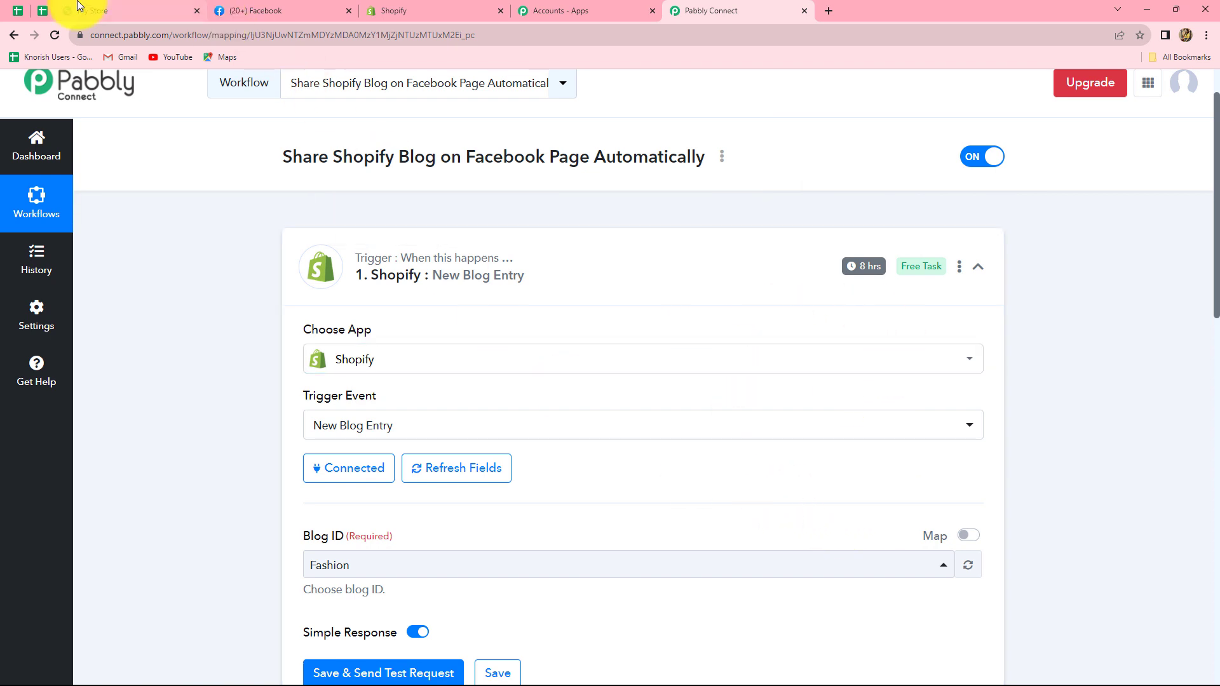
Open the online store's blog posts in the Shopify admin and compare the latest Fashion post with the test response in Pabbly Connect
{"action": "left_click", "coordinate": [409, 11]}
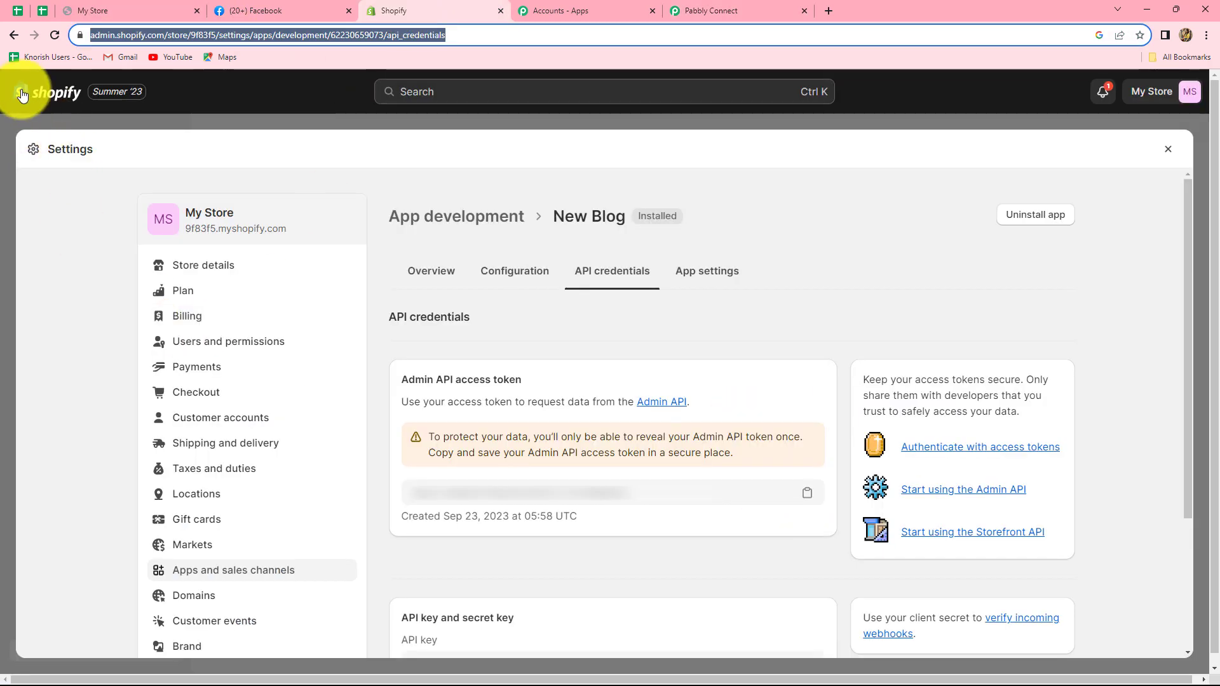
{"action": "left_click", "coordinate": [13, 38]}
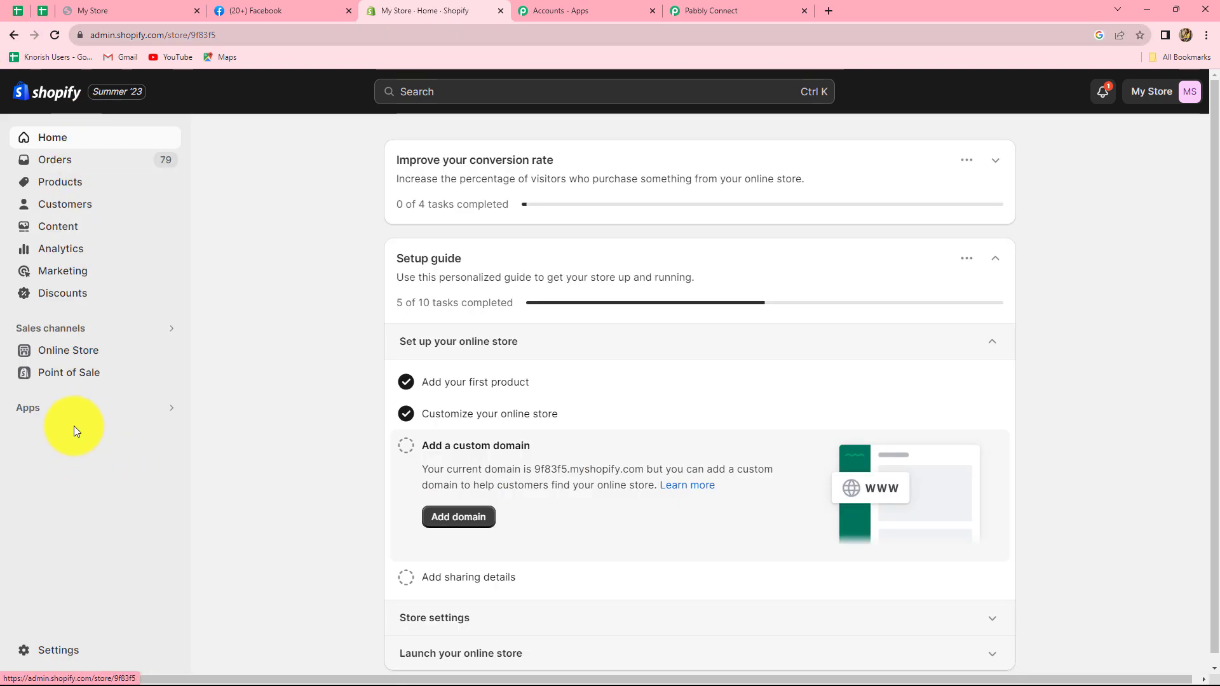
{"action": "left_click", "coordinate": [103, 357]}
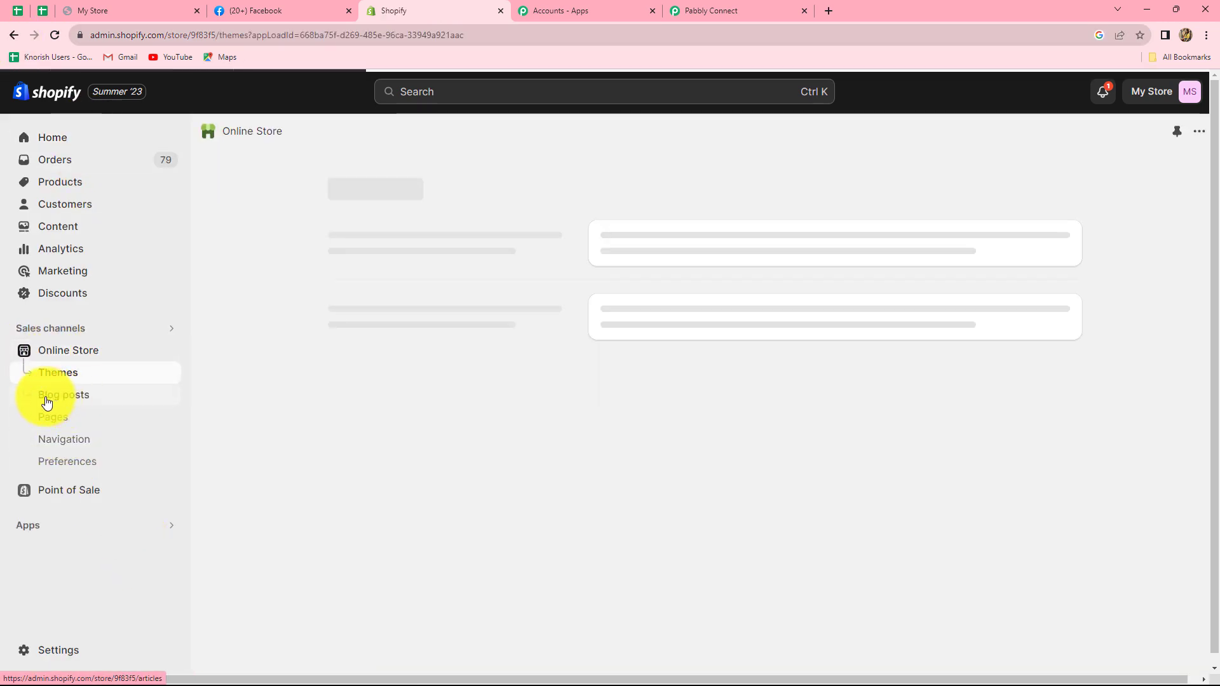
{"action": "left_click", "coordinate": [55, 401]}
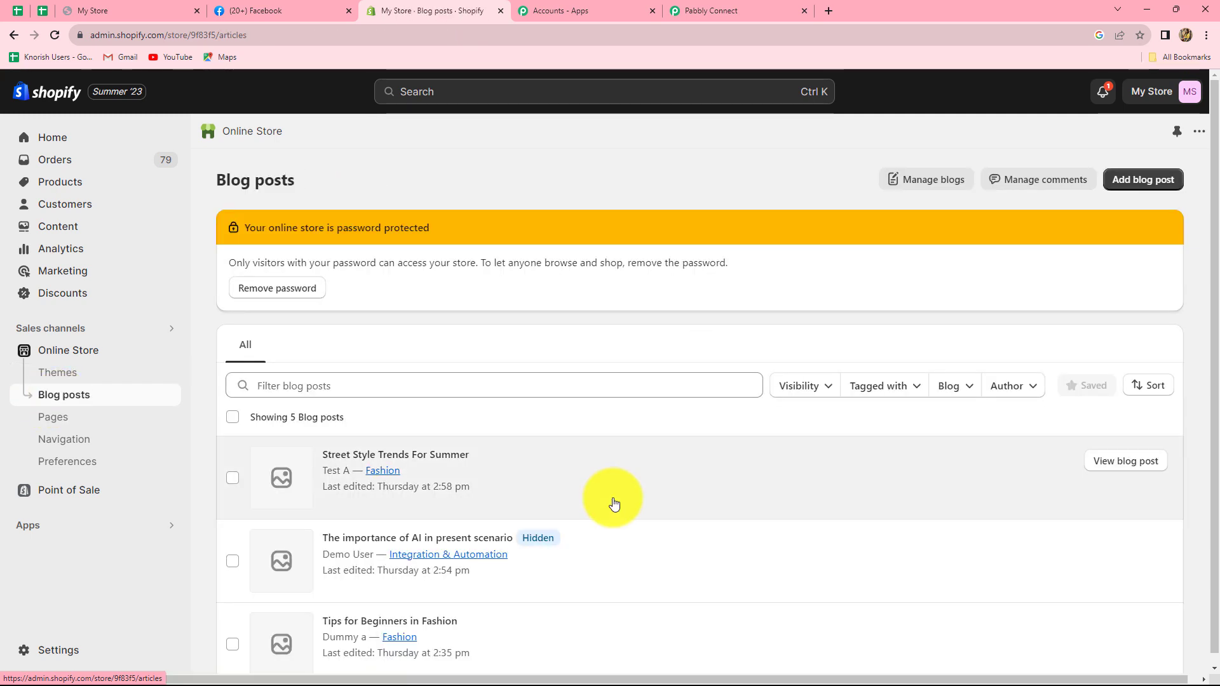
{"action": "scroll", "coordinate": [614, 503], "scroll_direction": "down", "scroll_amount": 3}
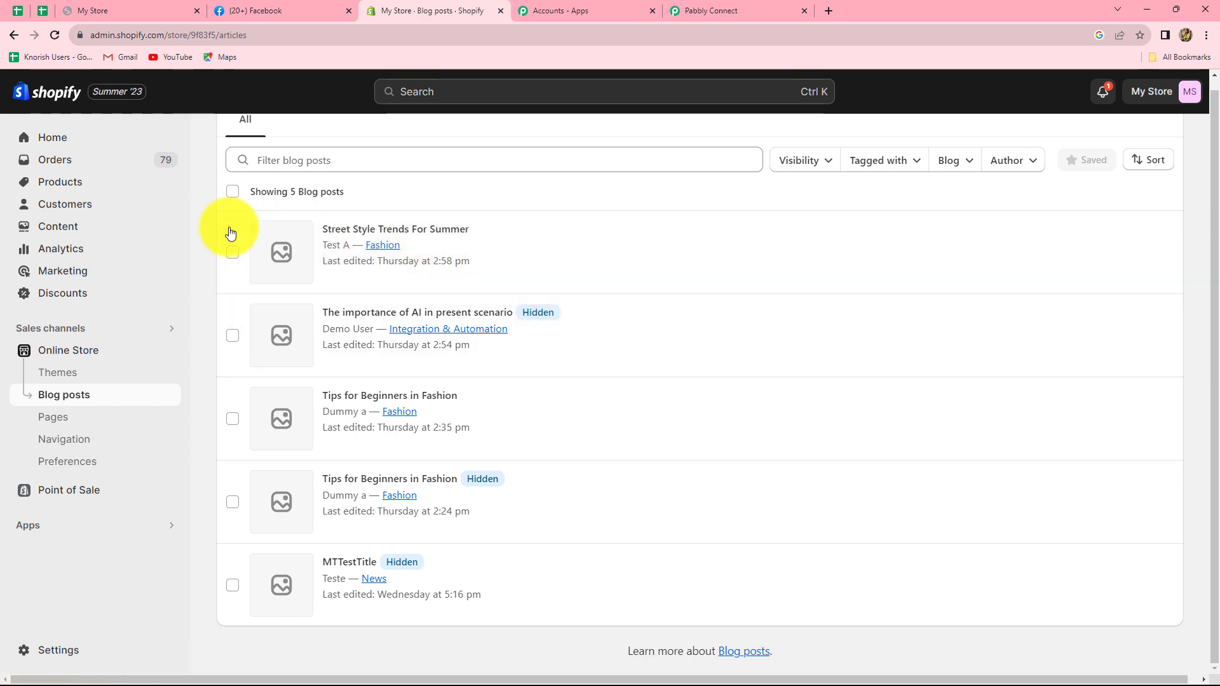
{"action": "left_click", "coordinate": [771, 9]}
{"action": "scroll", "coordinate": [626, 593], "scroll_direction": "down", "scroll_amount": 10}
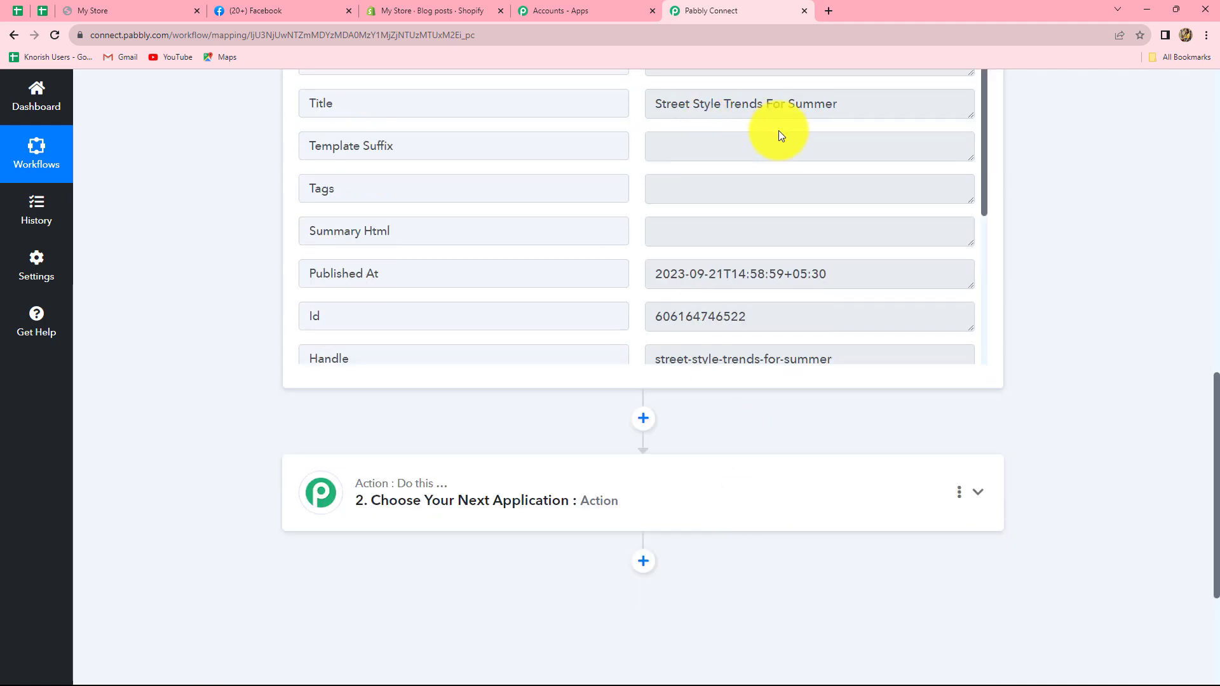
Look at the blog post list and the new blog post form in the Shopify admin, then return to Pabbly Connect
{"action": "left_click", "coordinate": [427, 11]}
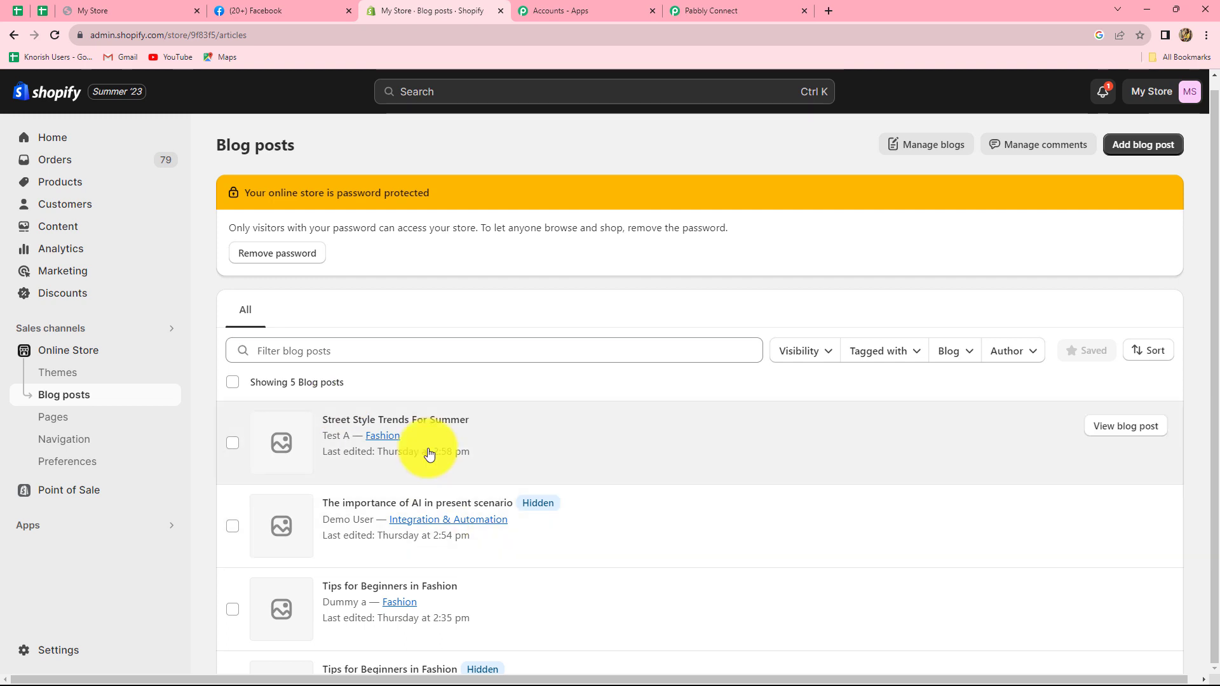
{"action": "left_click", "coordinate": [1124, 155]}
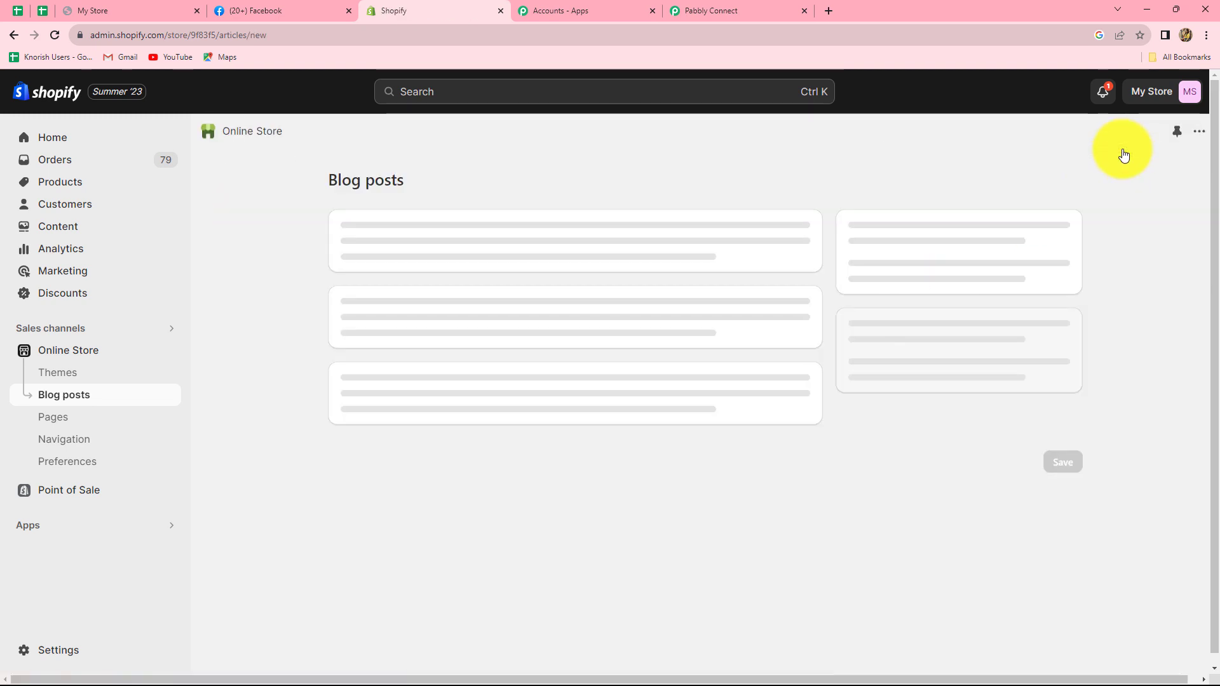
{"action": "left_click", "coordinate": [14, 35]}
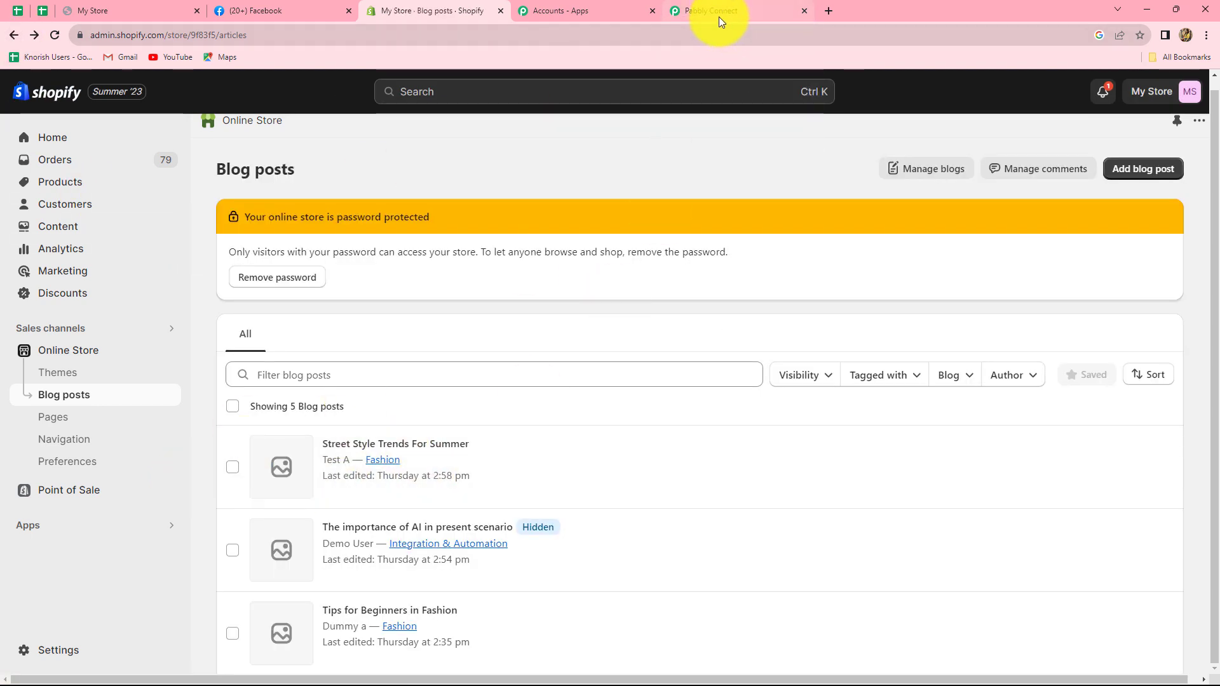
{"action": "left_click", "coordinate": [722, 11]}
{"action": "scroll", "coordinate": [1015, 447], "scroll_direction": "down", "scroll_amount": 2}
{"action": "scroll", "coordinate": [1016, 448], "scroll_direction": "up", "scroll_amount": 2}
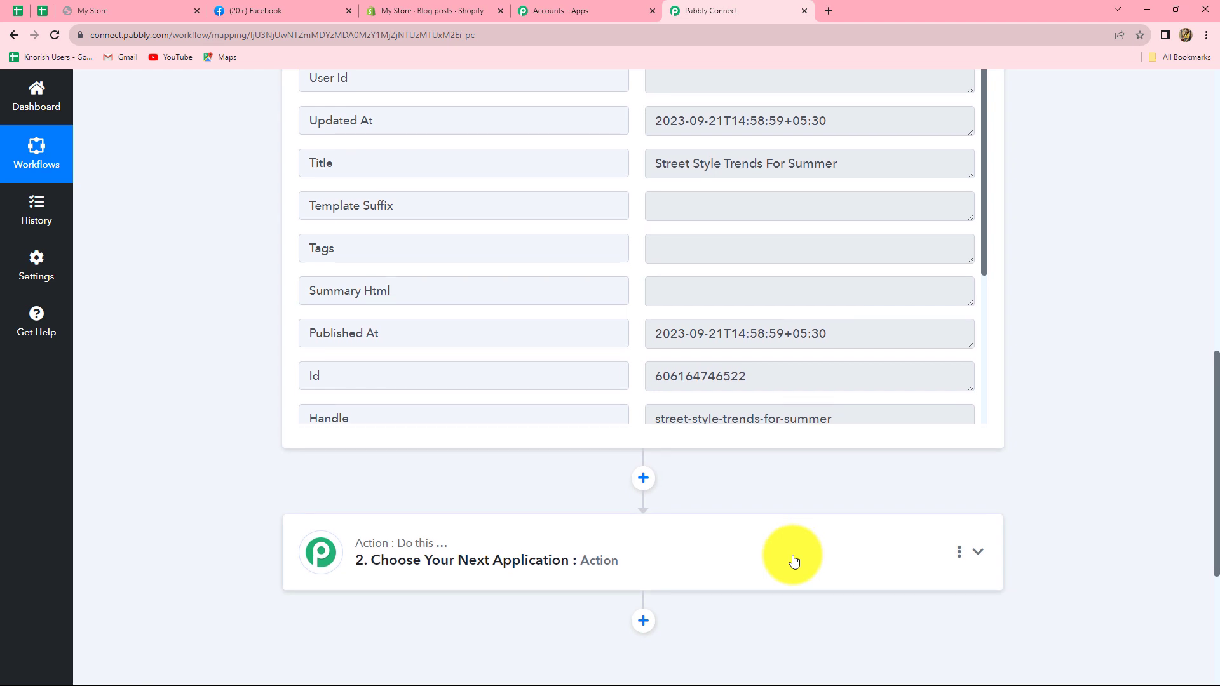
Choose Facebook Pages as the workflow's action app and Create Page Post as its action event
{"action": "scroll", "coordinate": [792, 559], "scroll_direction": "down", "scroll_amount": 3}
{"action": "left_click", "coordinate": [677, 384]}
{"action": "left_click", "coordinate": [485, 462]}
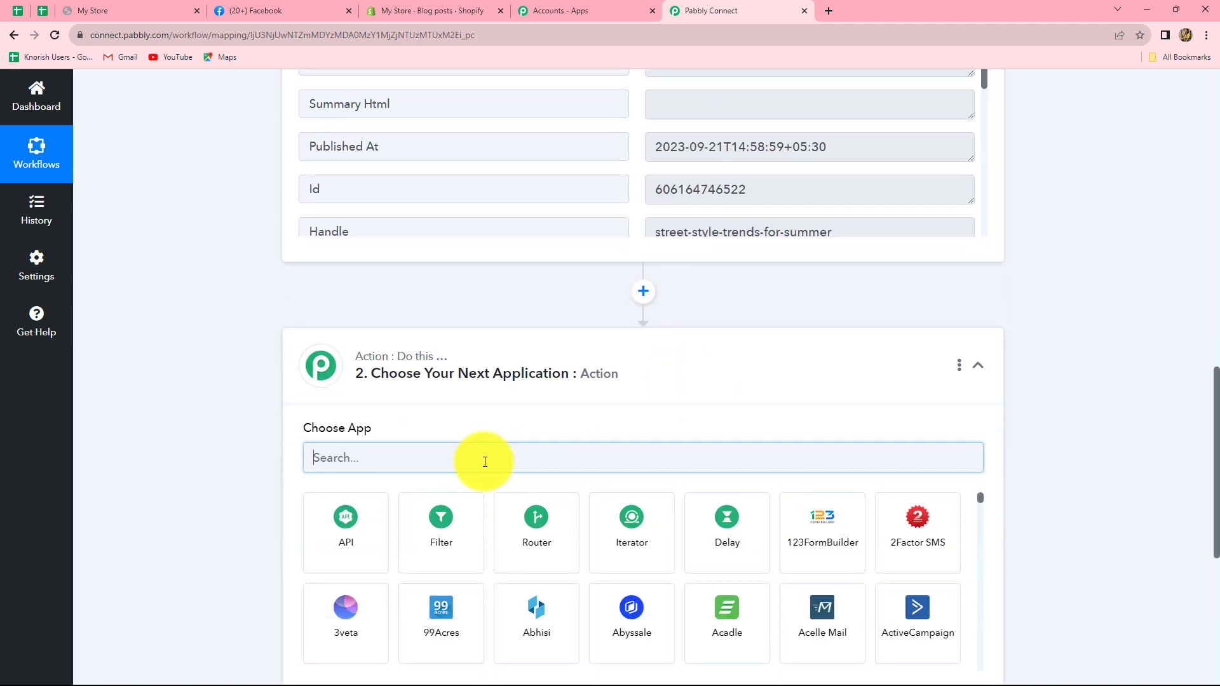
{"action": "type", "text": "Face"}
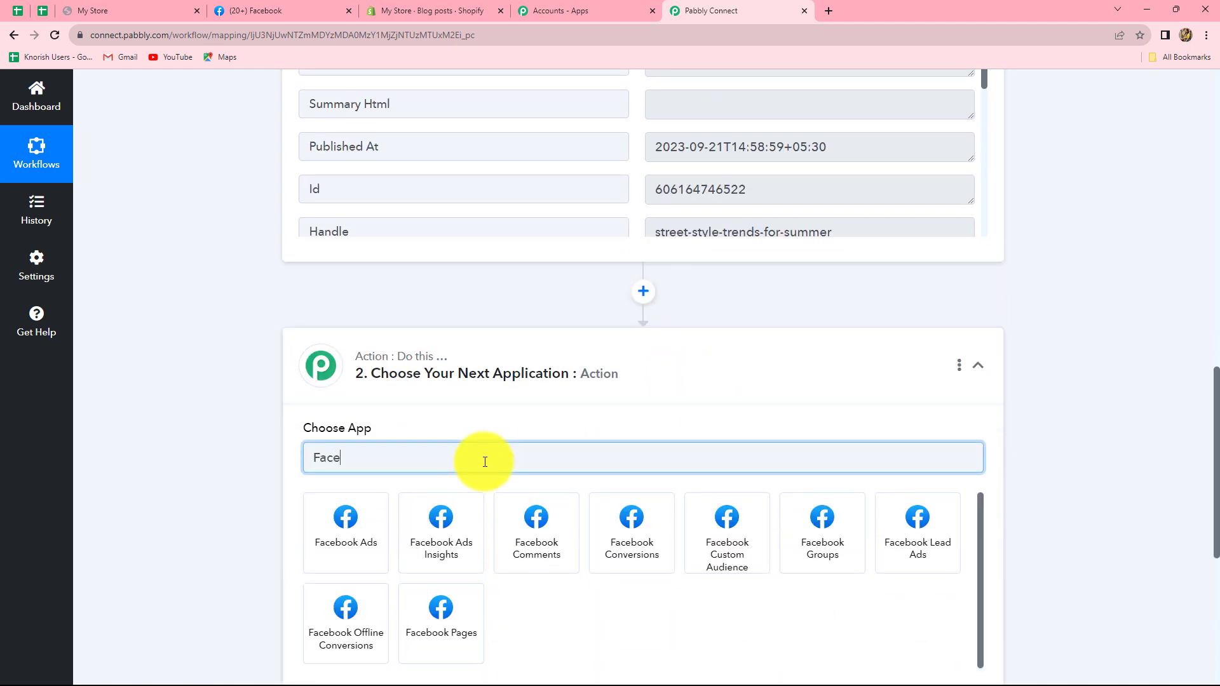
{"action": "left_click", "coordinate": [469, 620]}
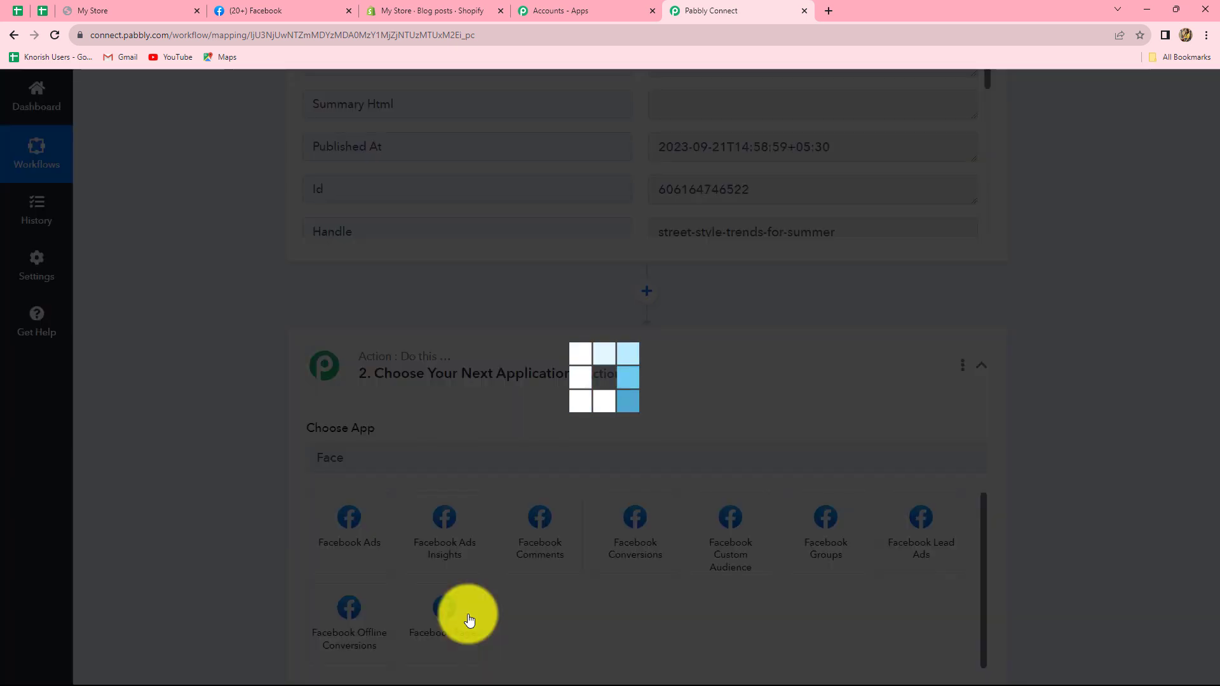
{"action": "scroll", "coordinate": [469, 620], "scroll_direction": "down", "scroll_amount": 3}
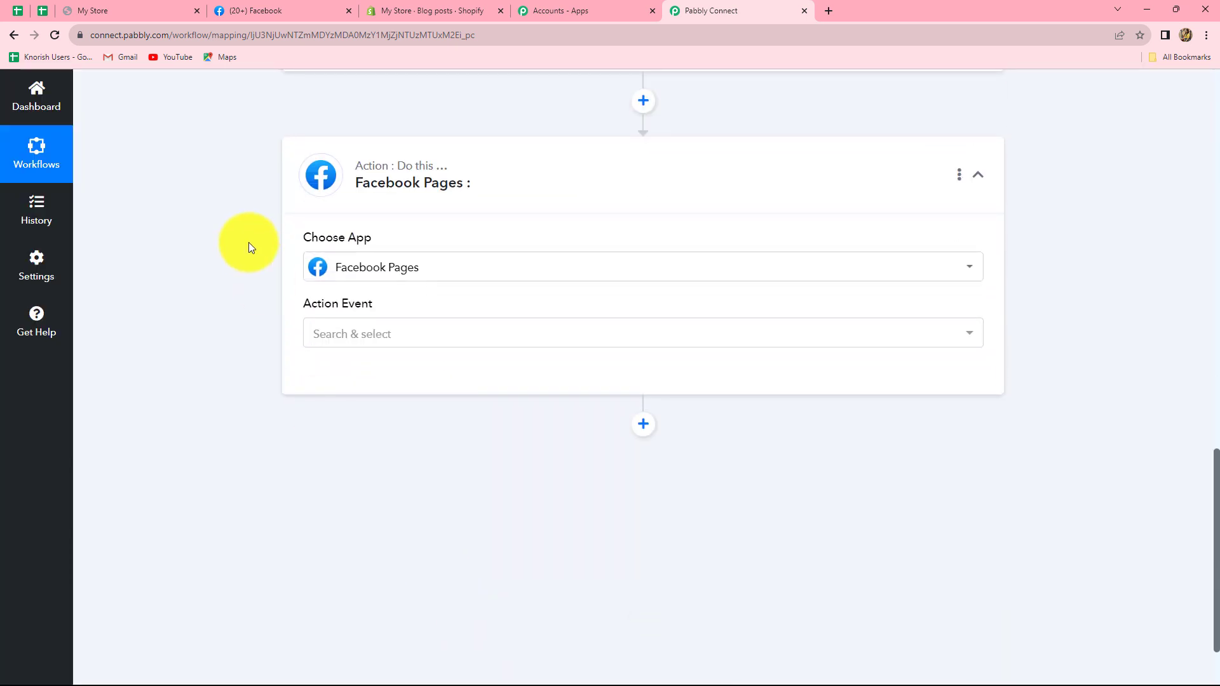
{"action": "left_click", "coordinate": [362, 335]}
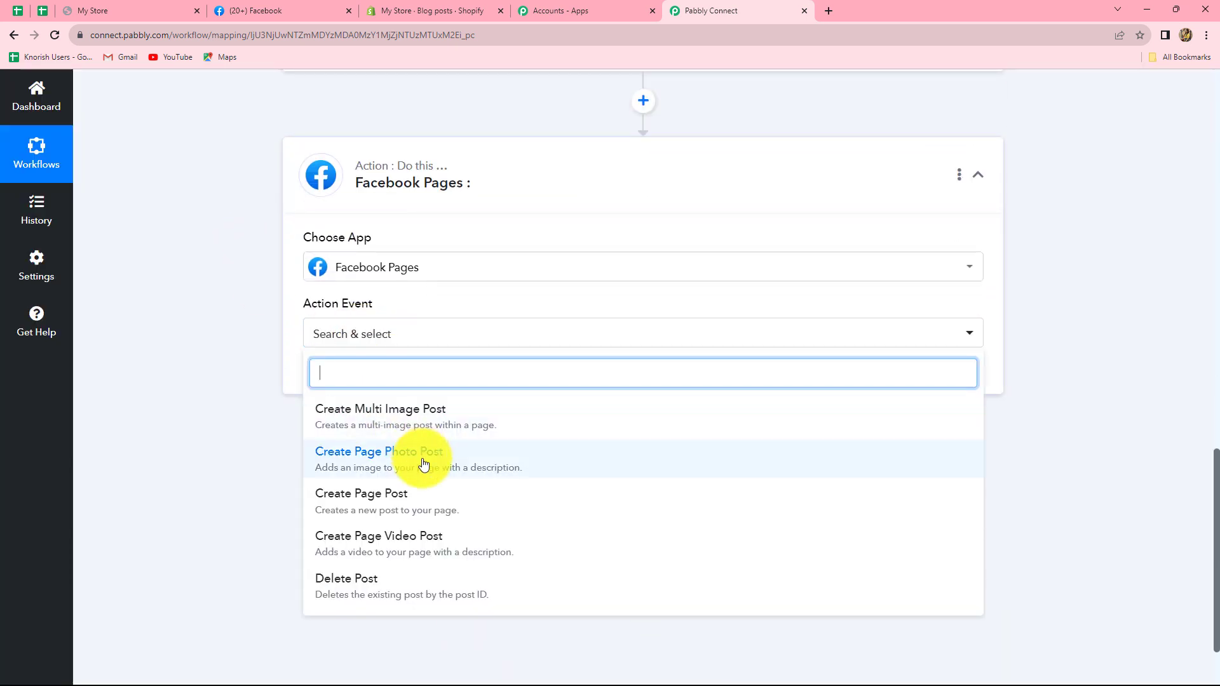
{"action": "left_click", "coordinate": [418, 496]}
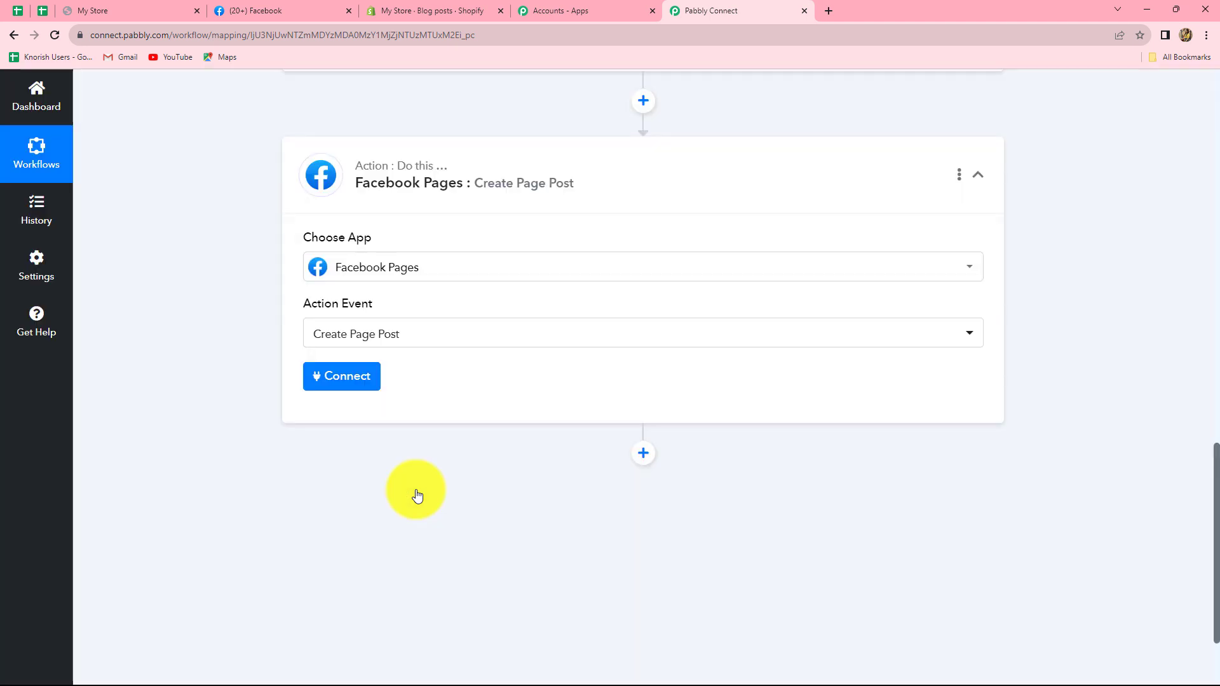
Add a new Facebook Pages connection and authorise it with the previously linked Facebook account
{"action": "left_click", "coordinate": [347, 380]}
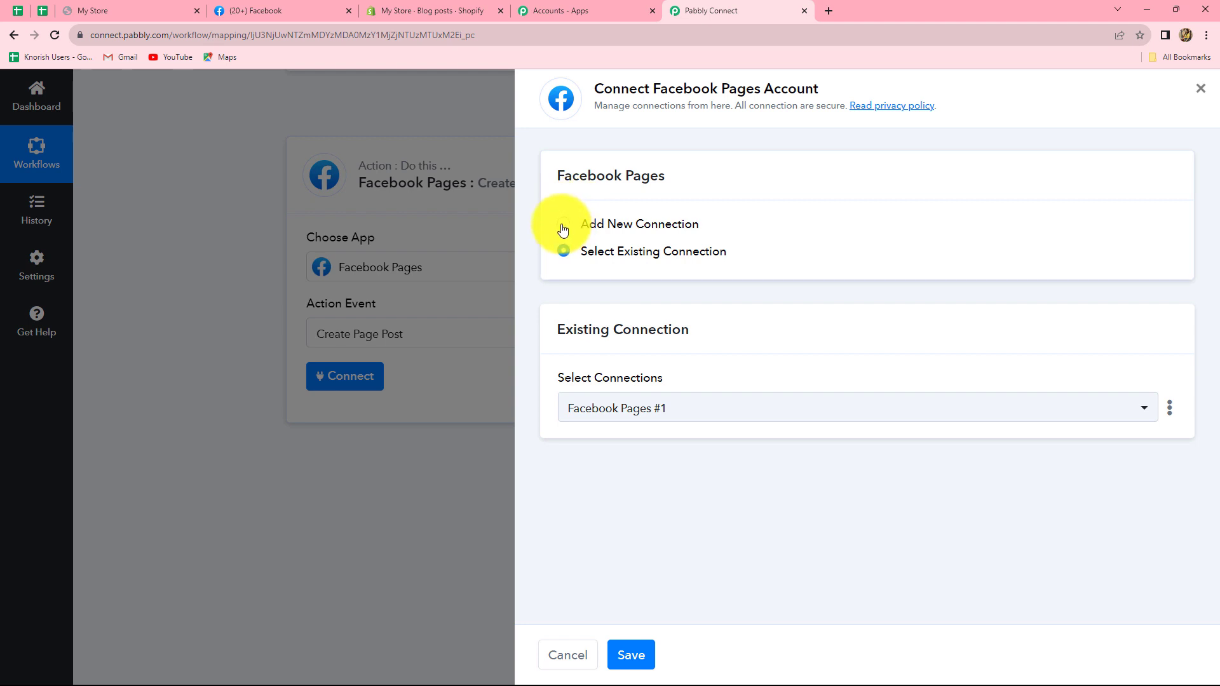
{"action": "left_click", "coordinate": [563, 227]}
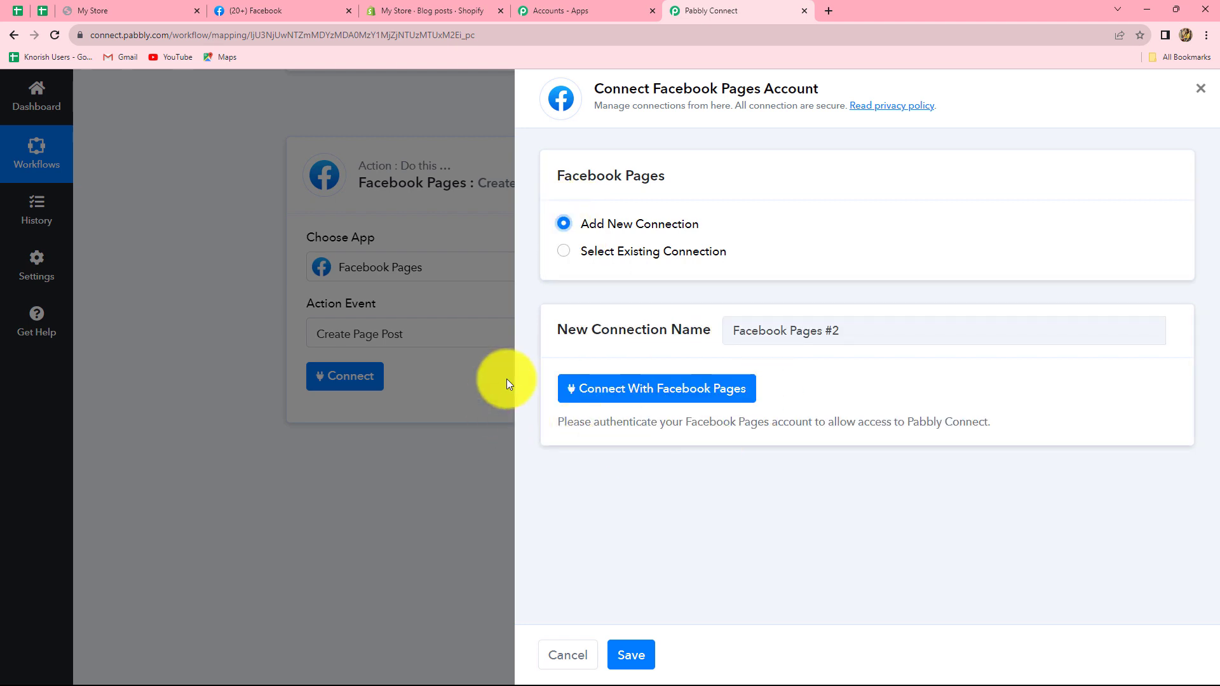
{"action": "left_click", "coordinate": [703, 397]}
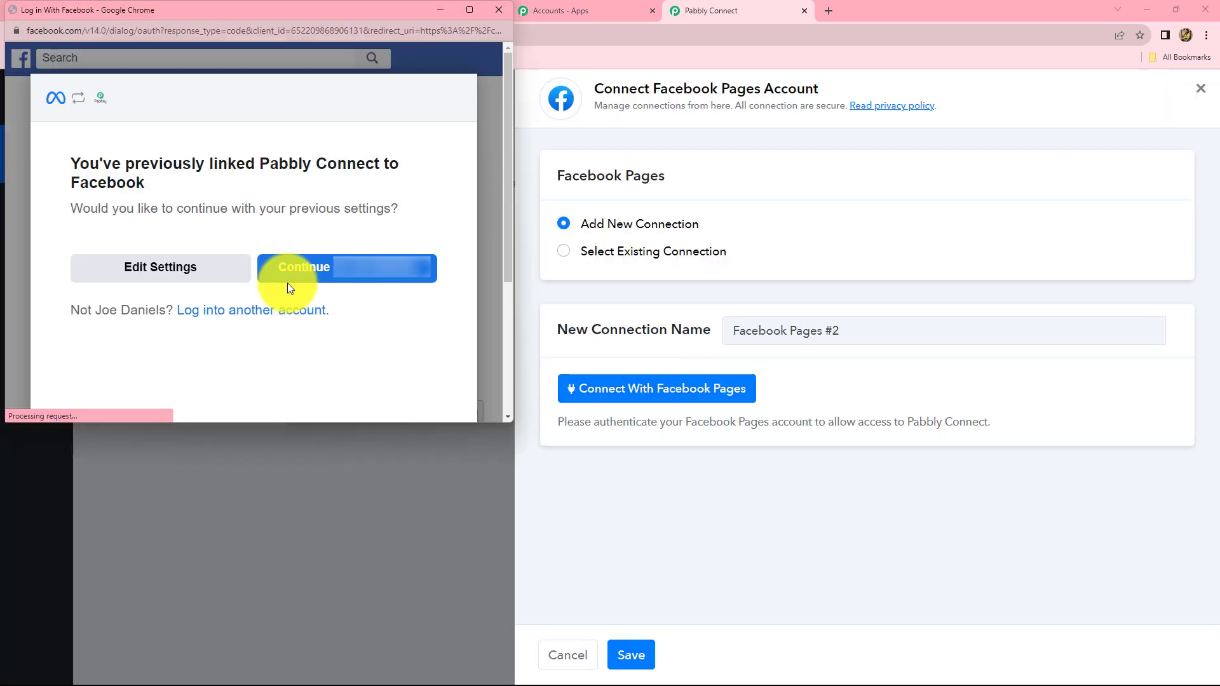
{"action": "left_click", "coordinate": [305, 276]}
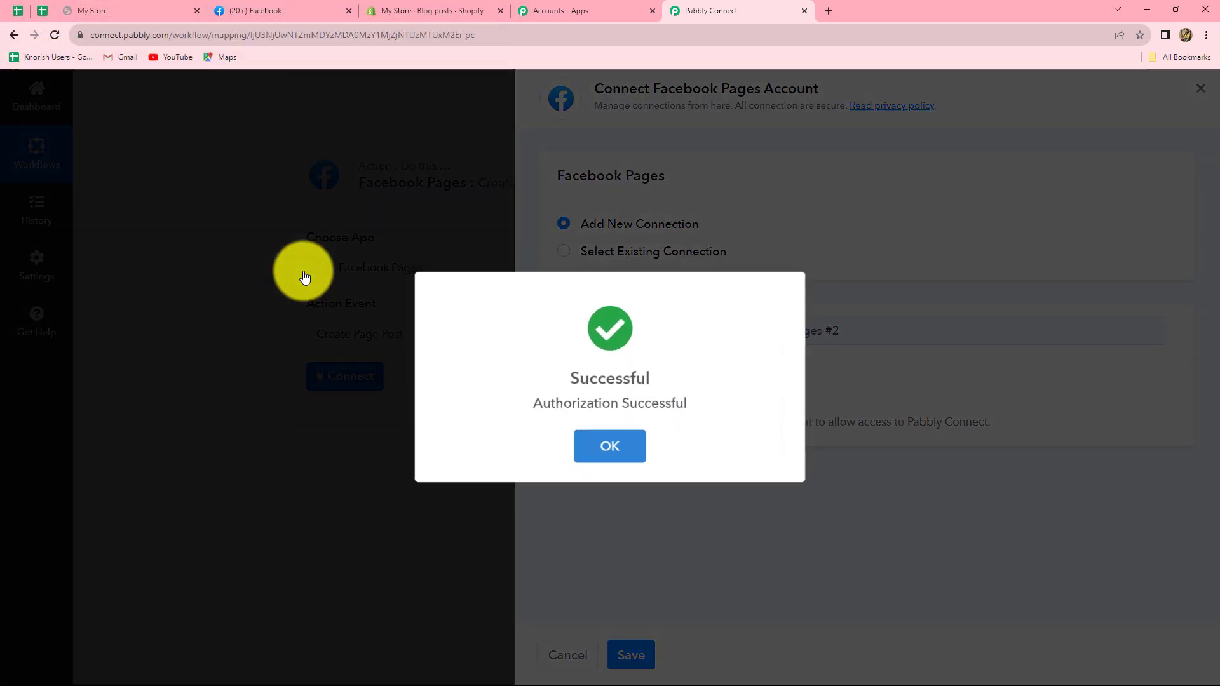
{"action": "left_click", "coordinate": [610, 447]}
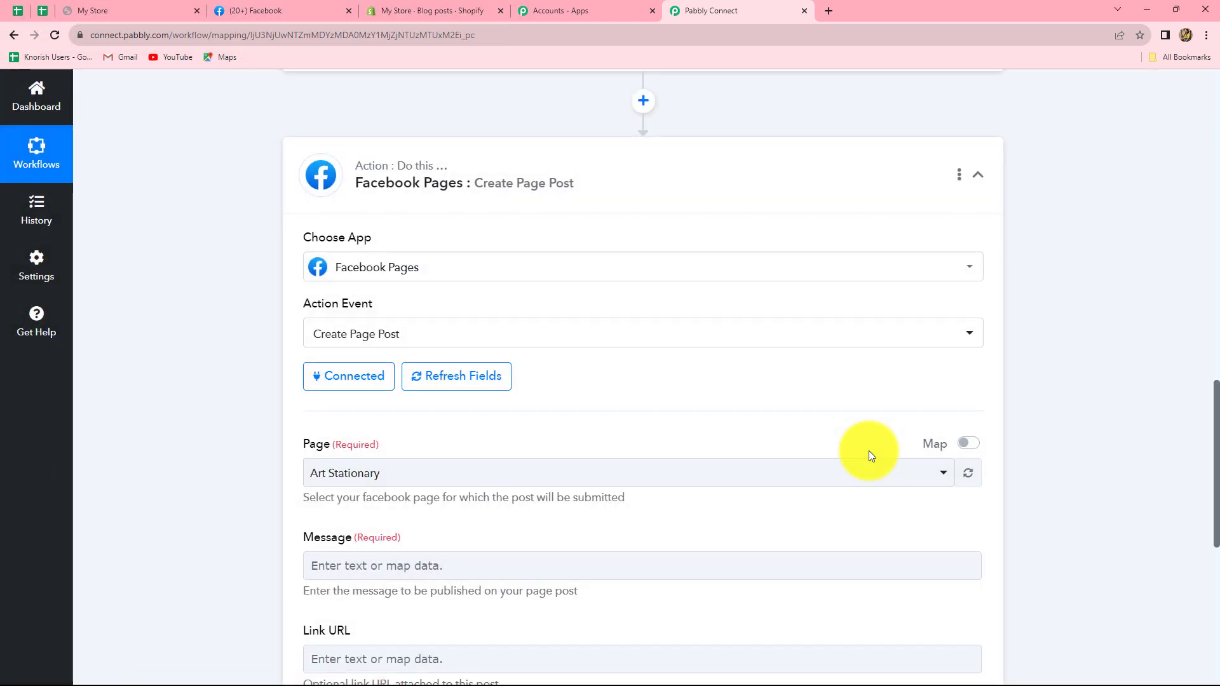
Check the managed page on Facebook, then review the Create Page Post fields in Pabbly Connect
{"action": "left_click", "coordinate": [240, 10]}
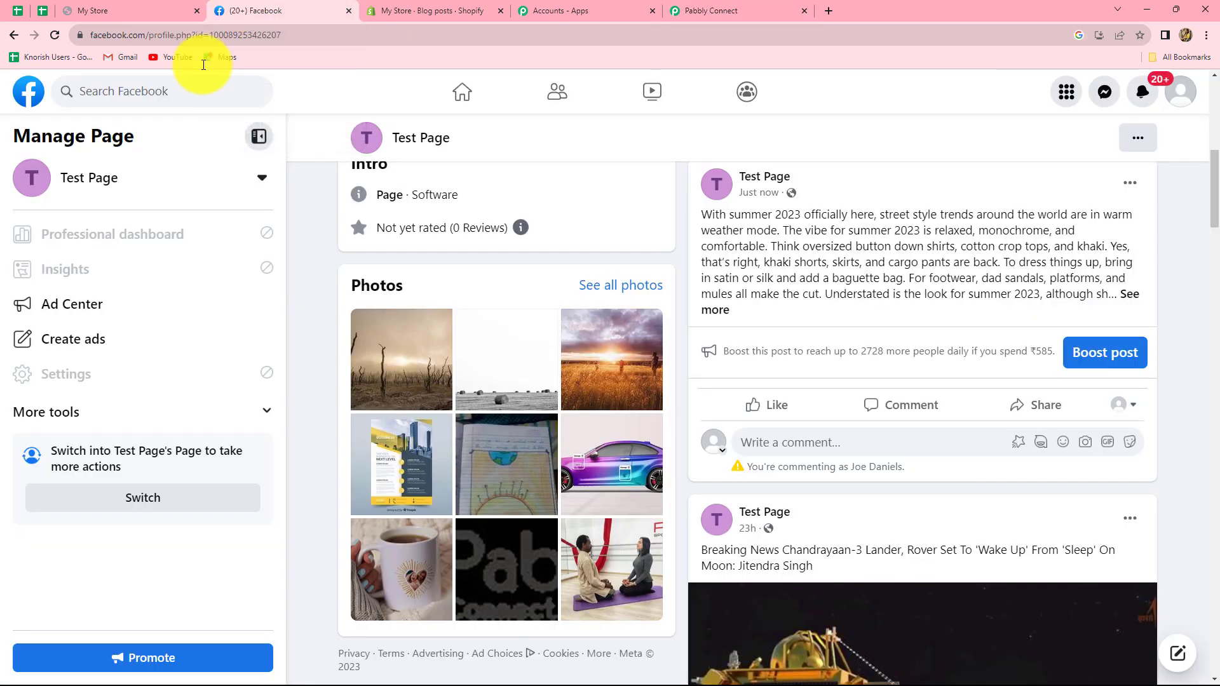
{"action": "left_click", "coordinate": [713, 19]}
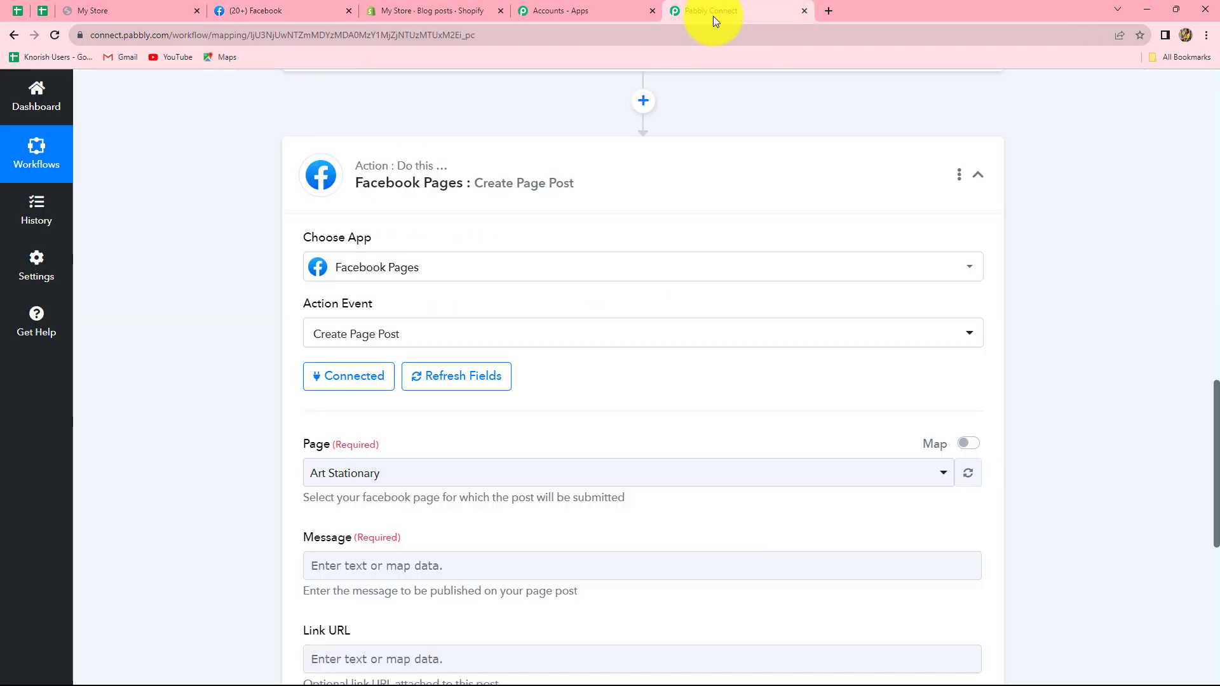
{"action": "scroll", "coordinate": [816, 380], "scroll_direction": "down", "scroll_amount": 3}
{"action": "scroll", "coordinate": [817, 380], "scroll_direction": "up", "scroll_amount": 1}
{"action": "scroll", "coordinate": [817, 380], "scroll_direction": "up", "scroll_amount": 1}
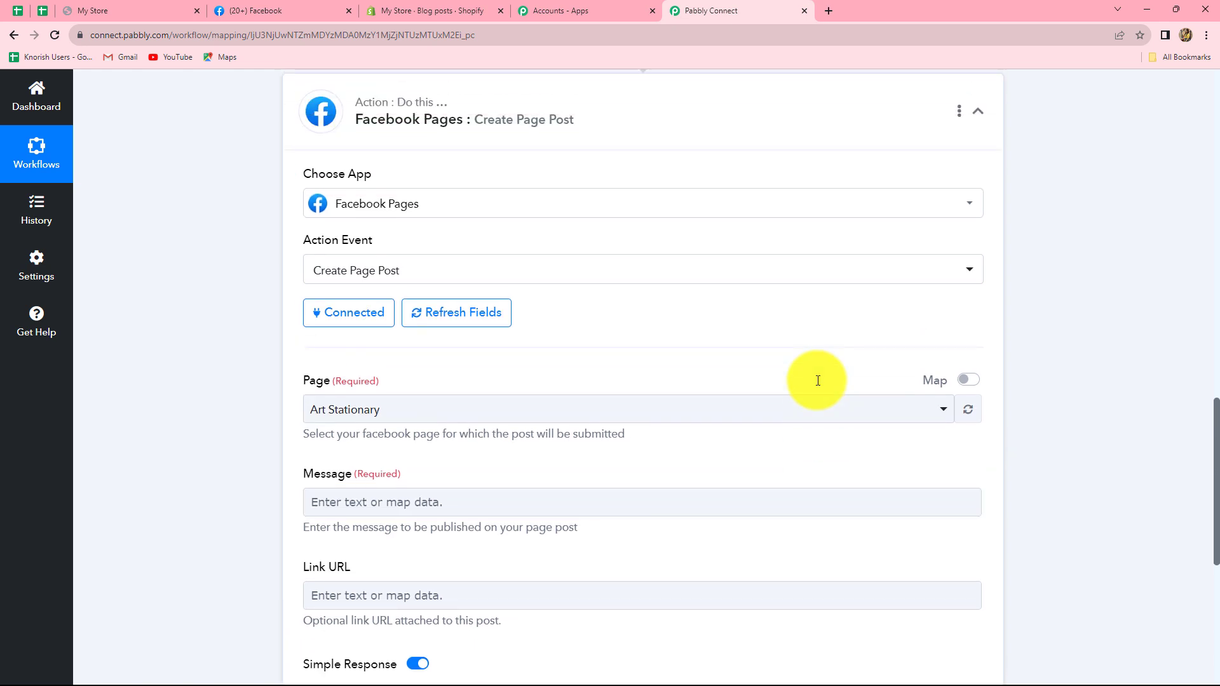
{"action": "scroll", "coordinate": [820, 382], "scroll_direction": "down", "scroll_amount": 3}
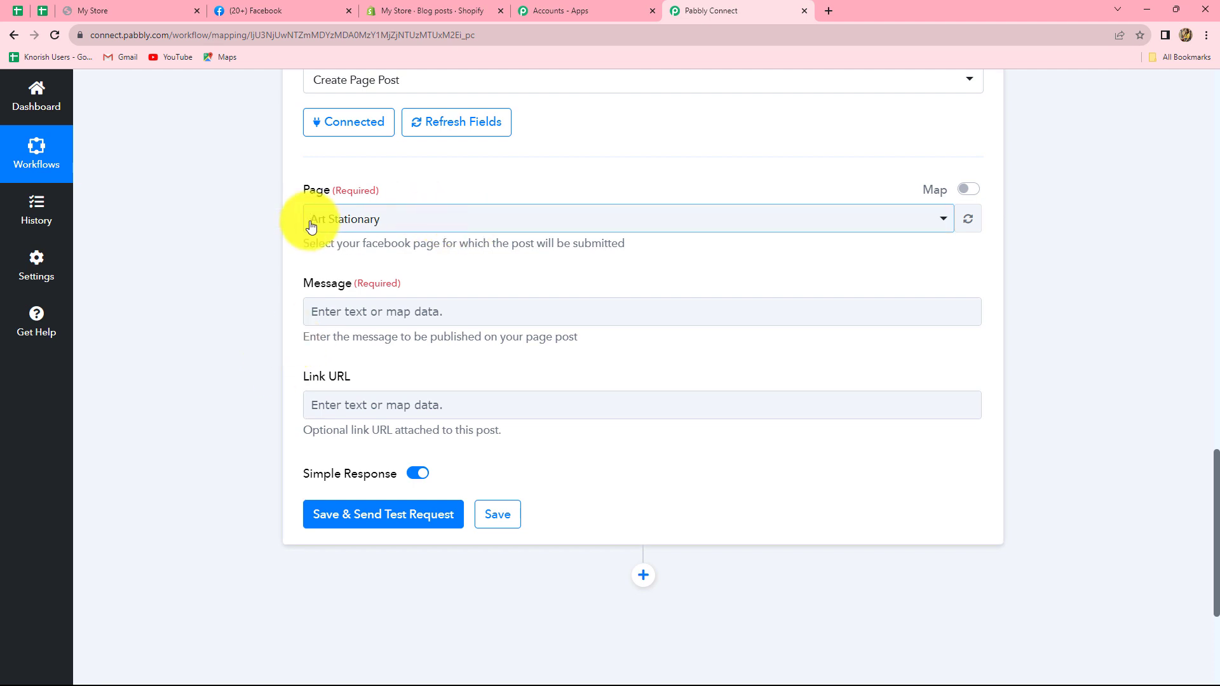
Open the Pabbly page on Facebook, then select Pabbly as the Page for the post in Pabbly Connect
{"action": "left_click", "coordinate": [436, 226]}
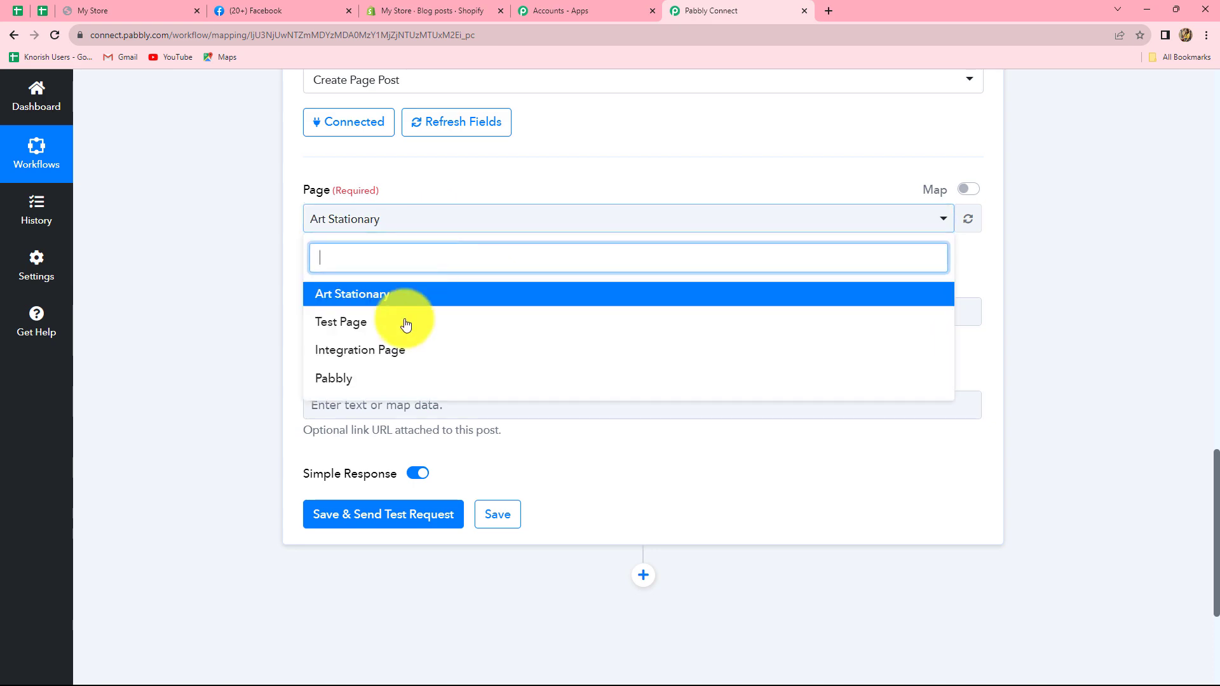
{"action": "left_click", "coordinate": [257, 9]}
{"action": "left_click", "coordinate": [101, 178]}
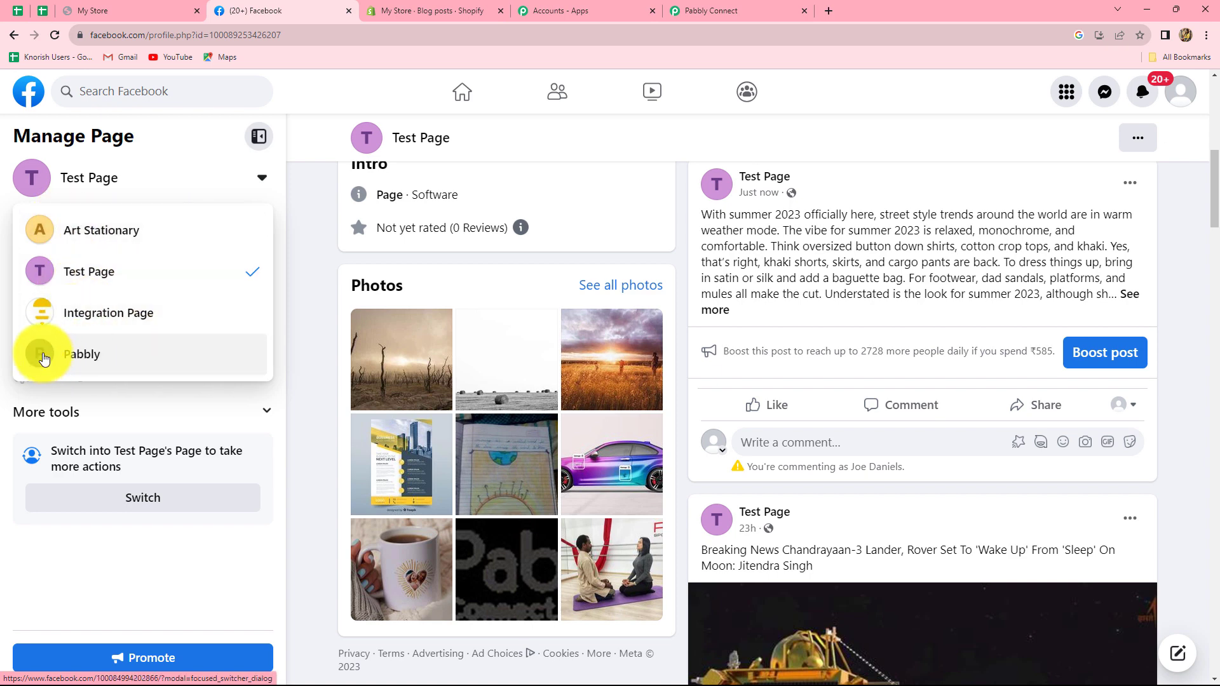
{"action": "left_click", "coordinate": [90, 363]}
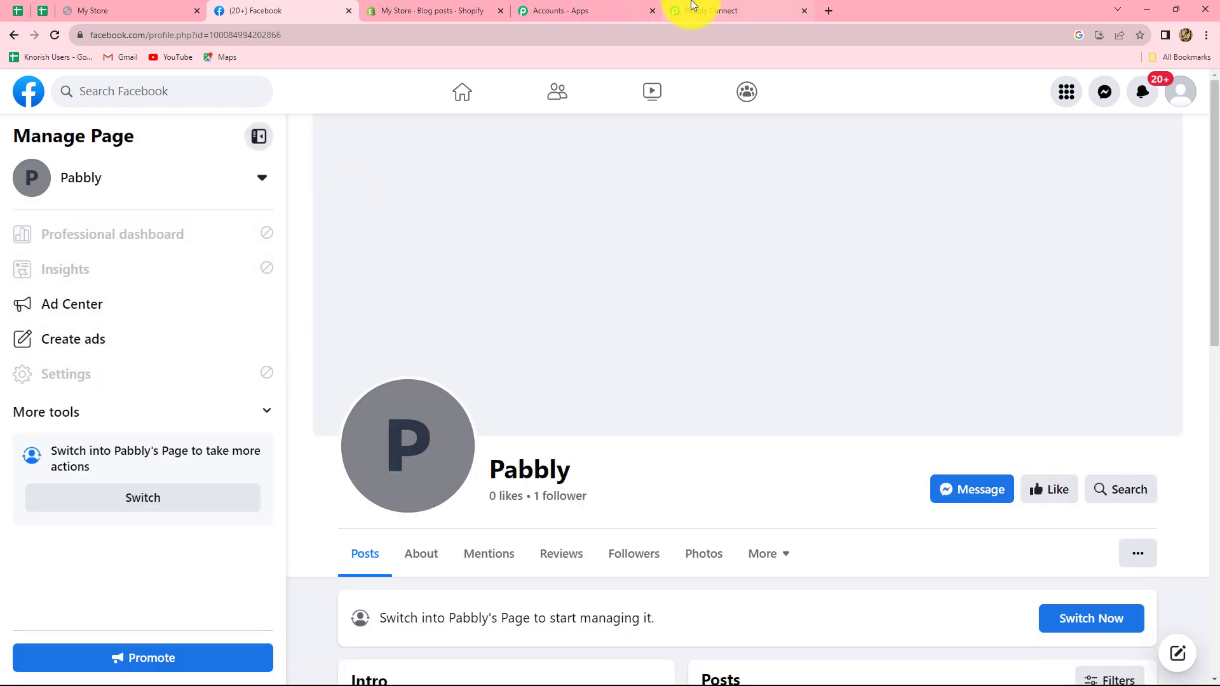
{"action": "left_click", "coordinate": [696, 10]}
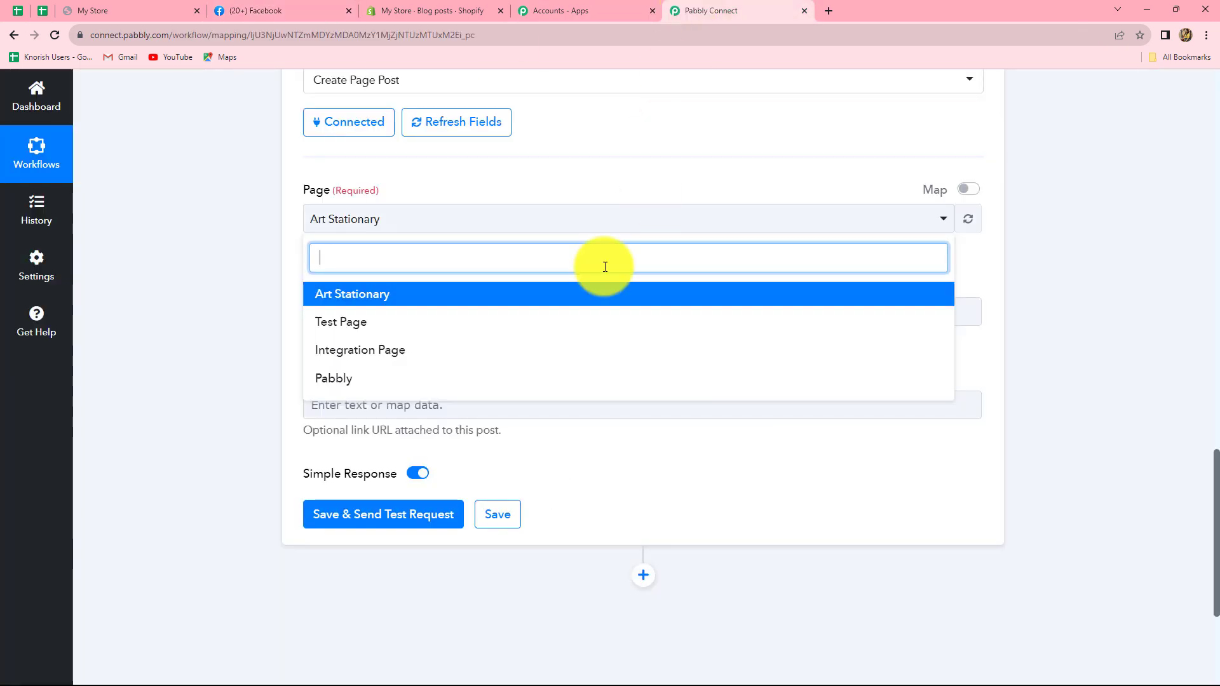
{"action": "left_click", "coordinate": [354, 380]}
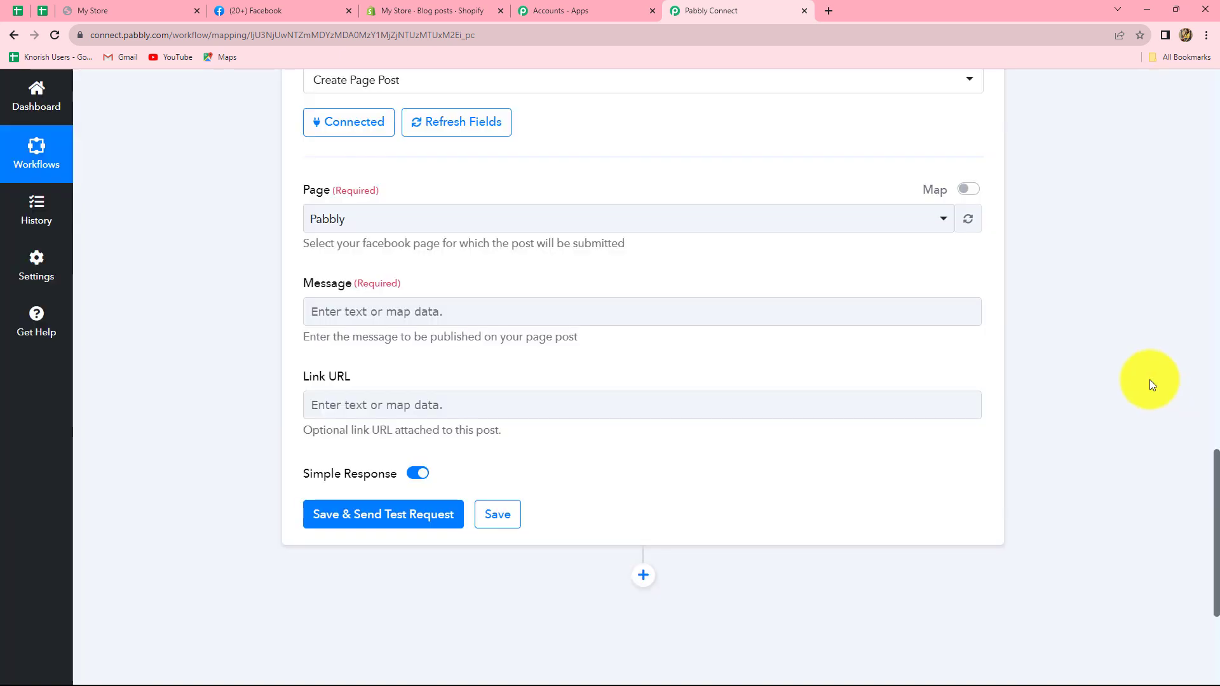
Enlarge the Body Html value in the Shopify trigger's response and review the blog post text
{"action": "left_click", "coordinate": [525, 314]}
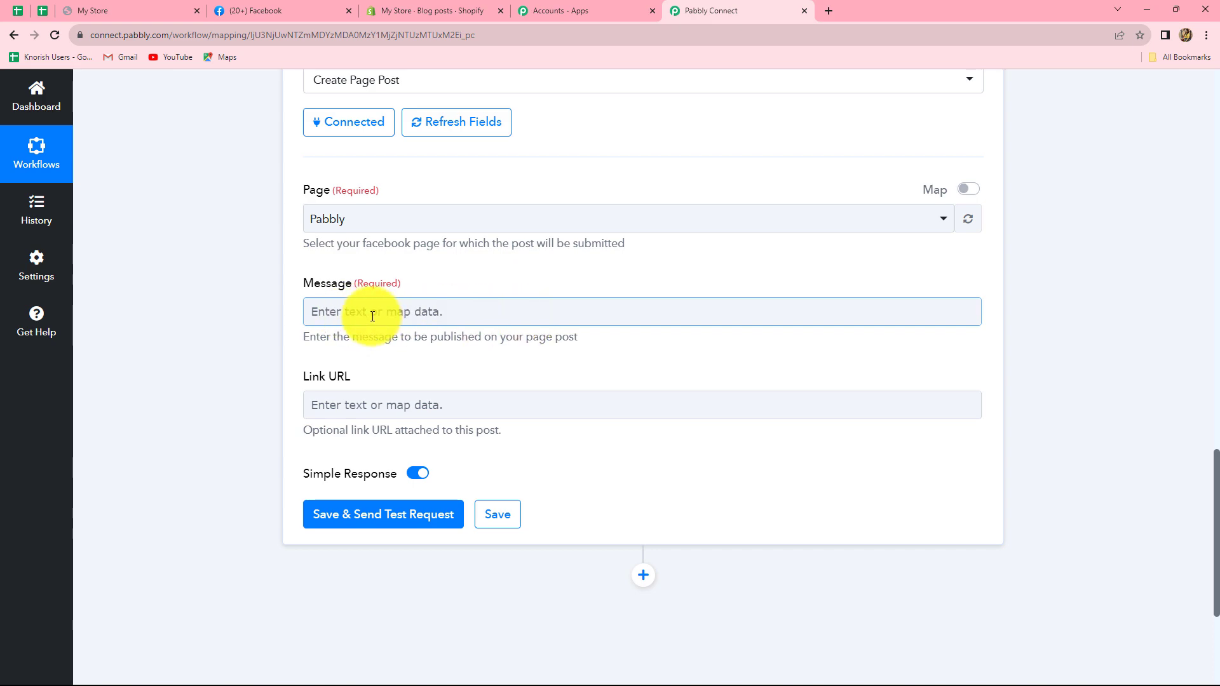
{"action": "scroll", "coordinate": [715, 603], "scroll_direction": "up", "scroll_amount": 2}
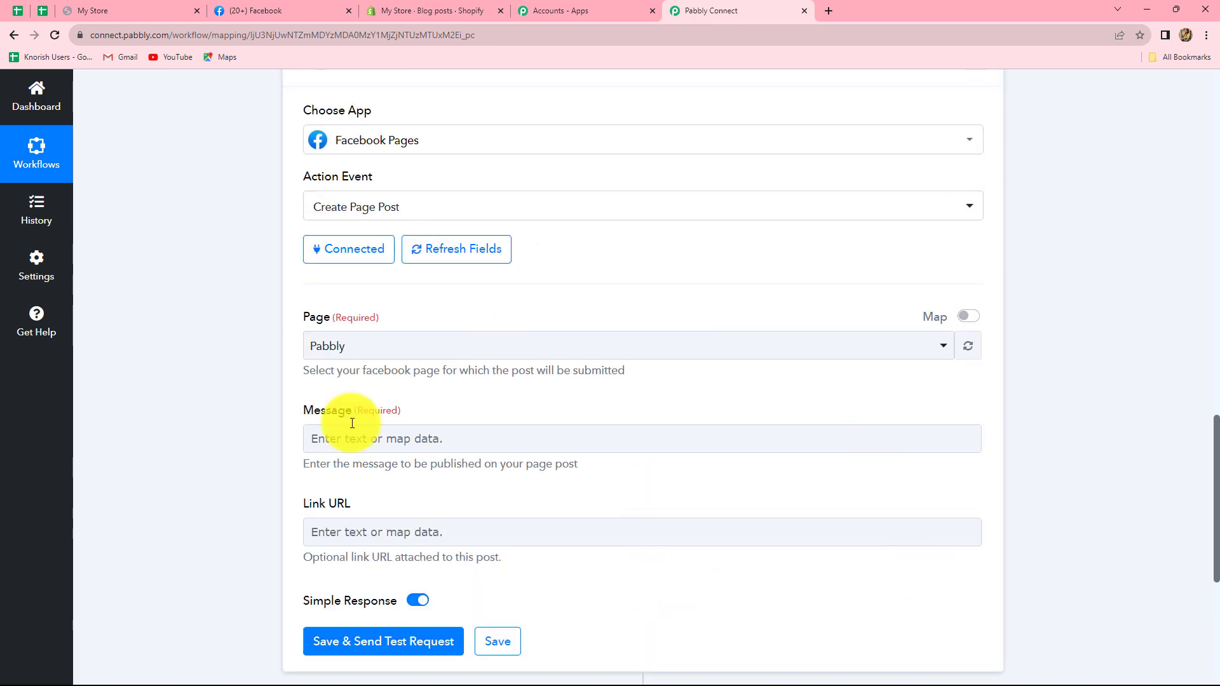
{"action": "scroll", "coordinate": [581, 525], "scroll_direction": "up", "scroll_amount": 9}
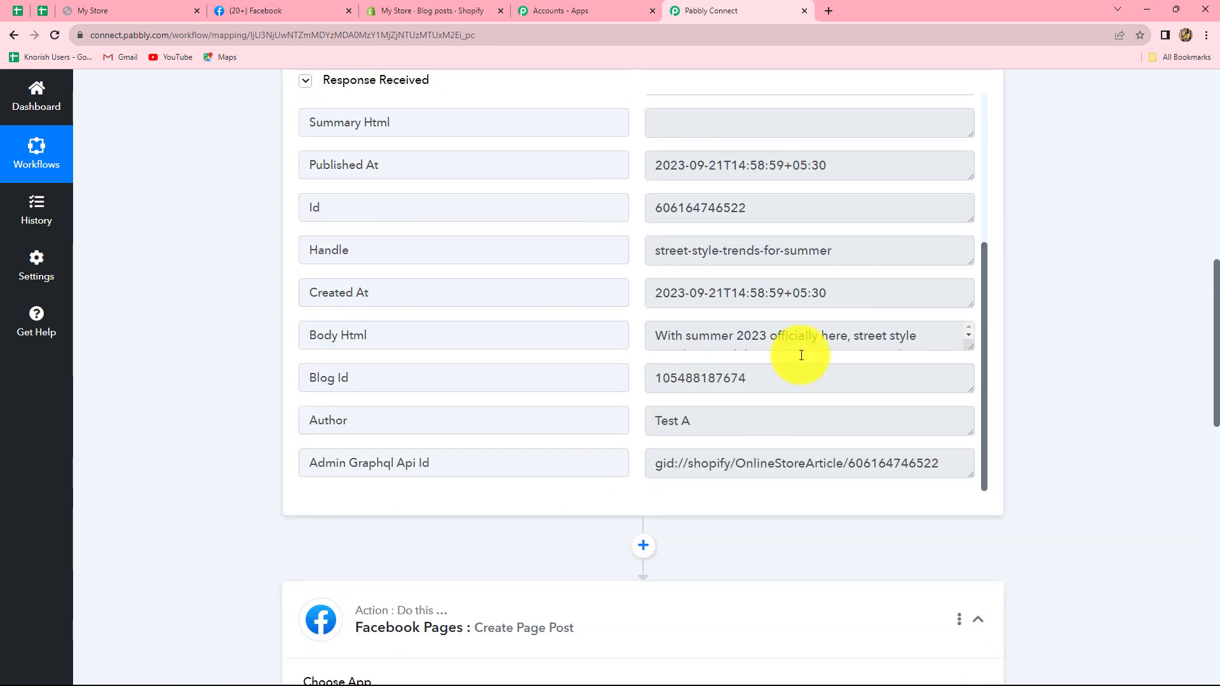
{"action": "scroll", "coordinate": [858, 306], "scroll_direction": "down", "scroll_amount": 2}
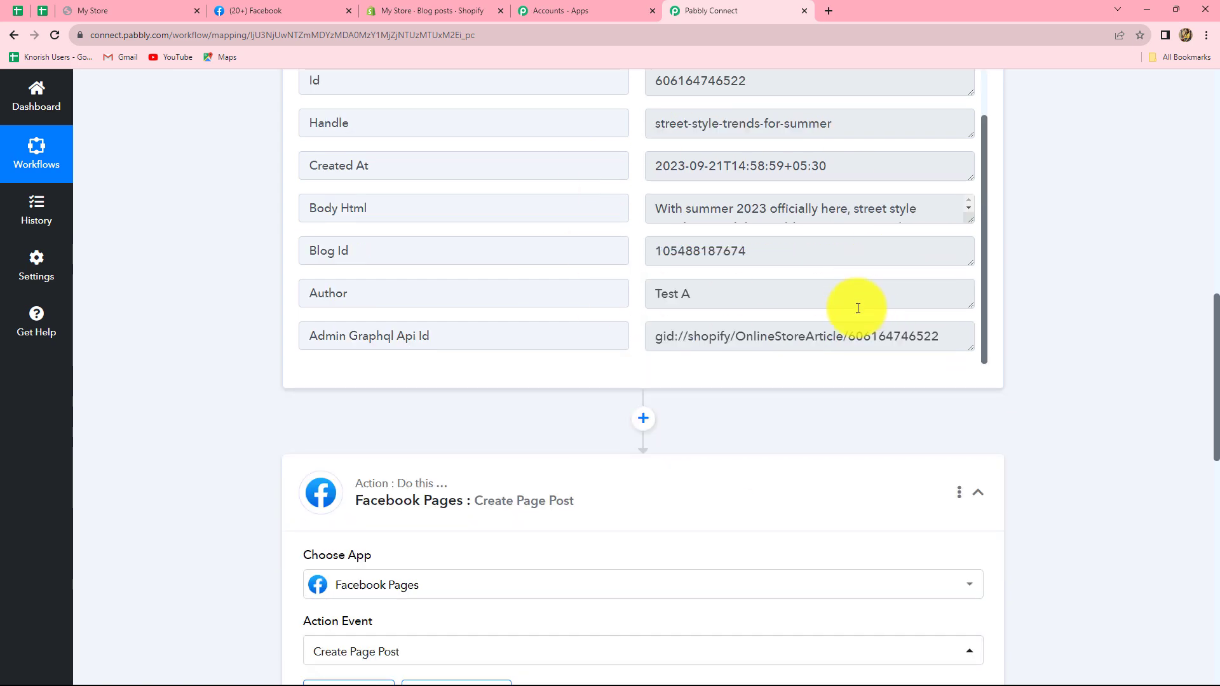
{"action": "left_click_drag", "start_coordinate": [939, 222], "coordinate": [719, 220]}
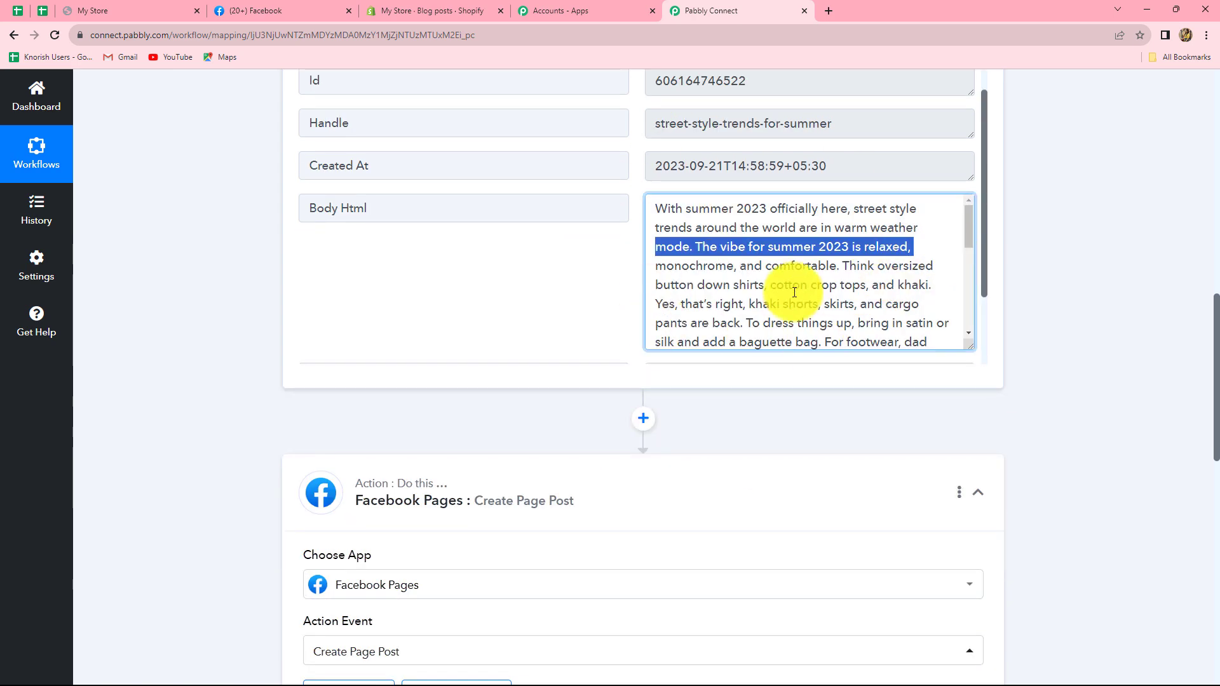
{"action": "scroll", "coordinate": [1074, 308], "scroll_direction": "down", "scroll_amount": 10}
Map Body Html from the Shopify New Blog Entry data into the Facebook post's Message field
{"action": "left_click", "coordinate": [494, 249]}
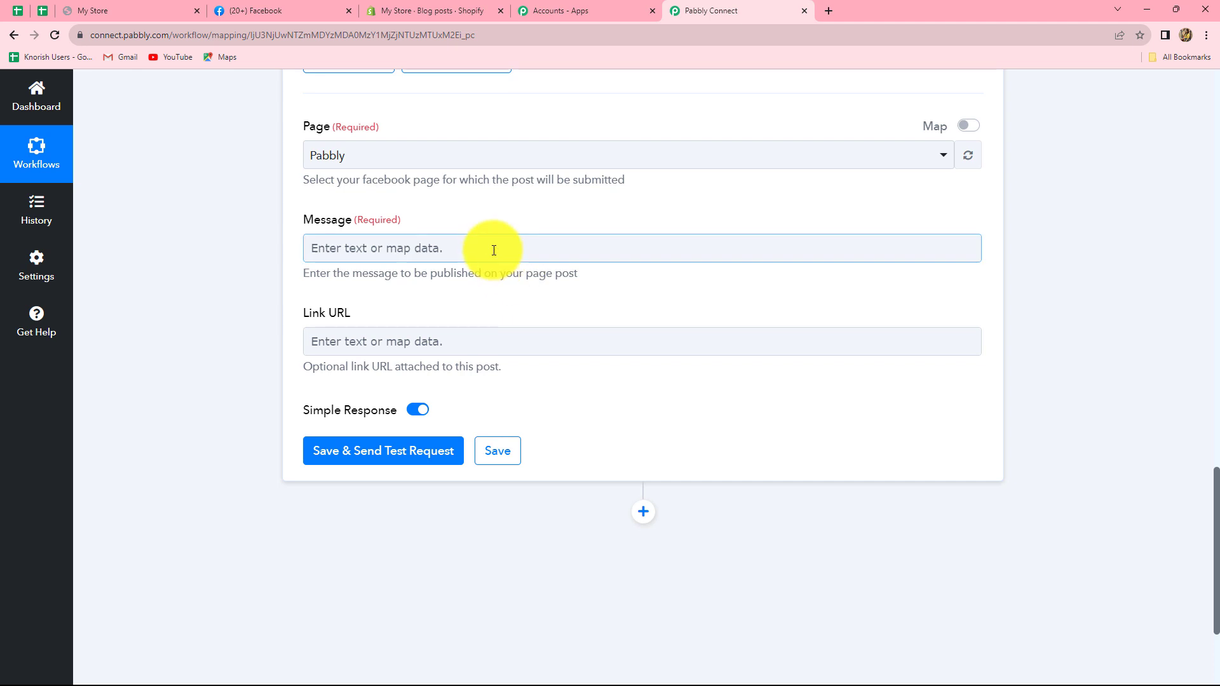
{"action": "left_click", "coordinate": [494, 250]}
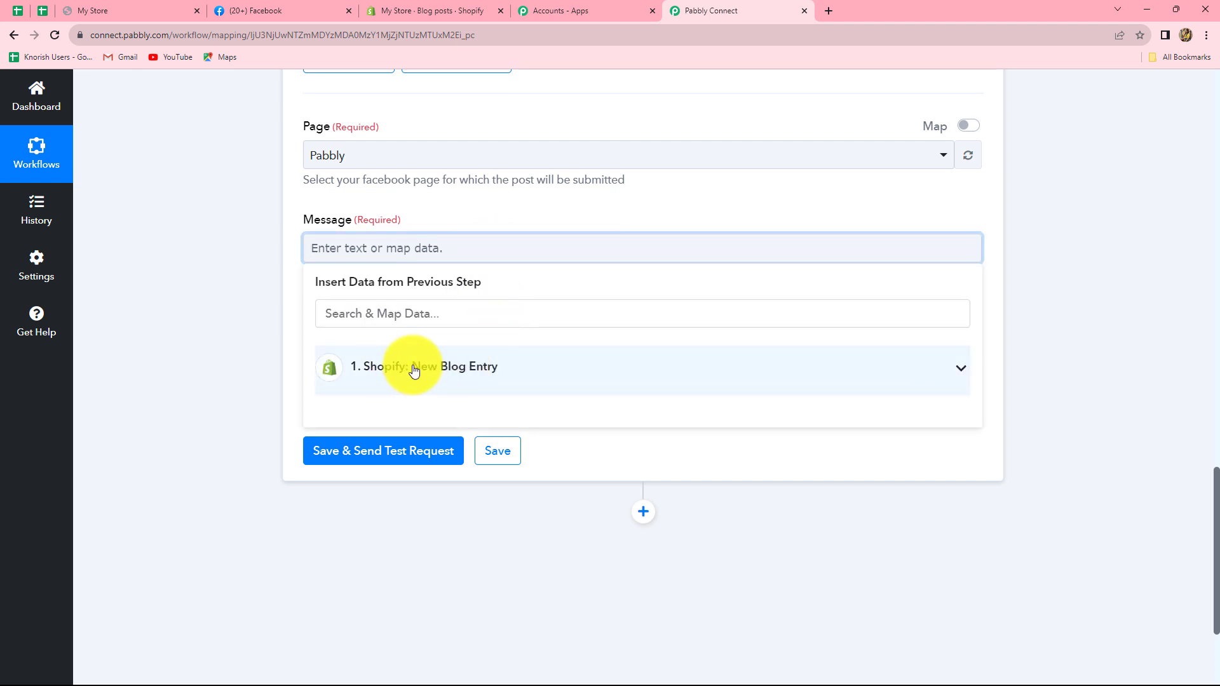
{"action": "left_click", "coordinate": [414, 370]}
{"action": "scroll", "coordinate": [621, 553], "scroll_direction": "down", "scroll_amount": 3}
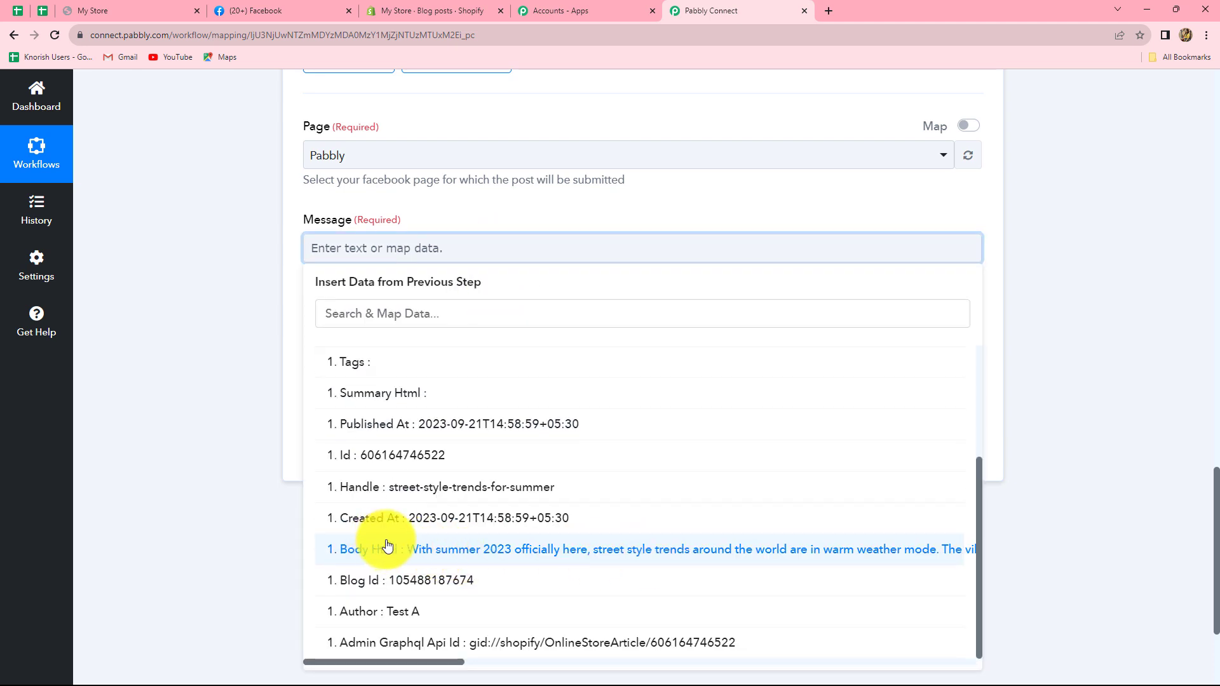
{"action": "left_click", "coordinate": [772, 537]}
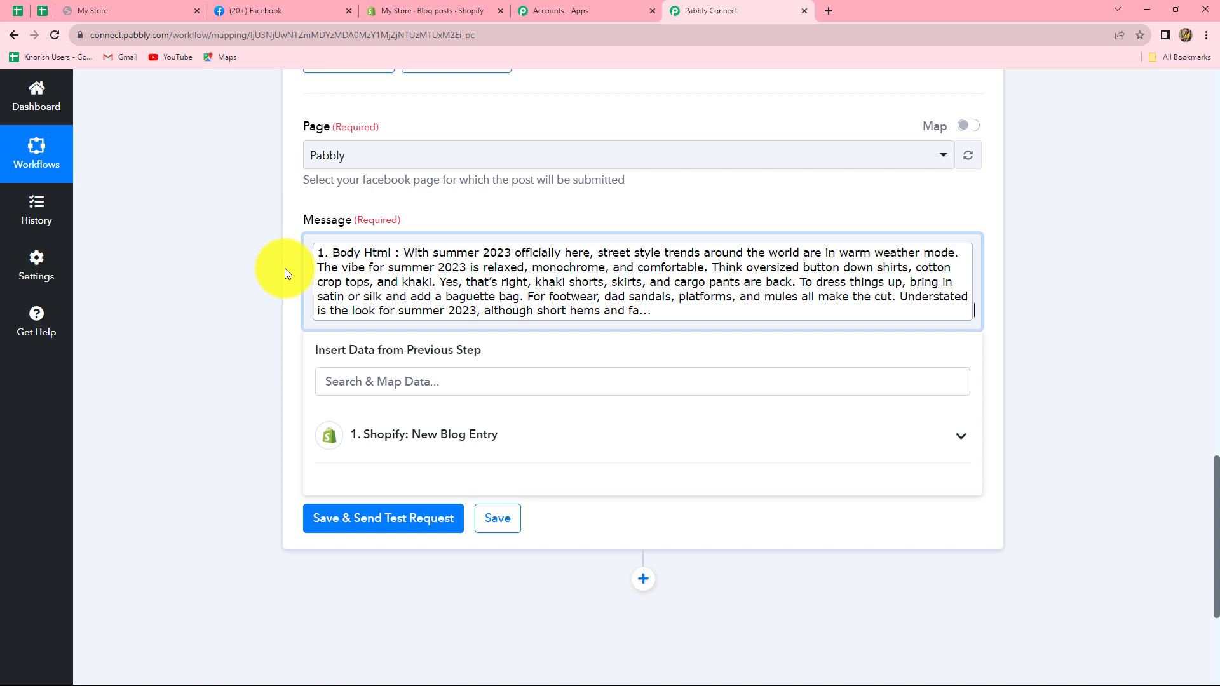
{"action": "left_click", "coordinate": [1096, 297]}
{"action": "scroll", "coordinate": [808, 345], "scroll_direction": "down", "scroll_amount": 1}
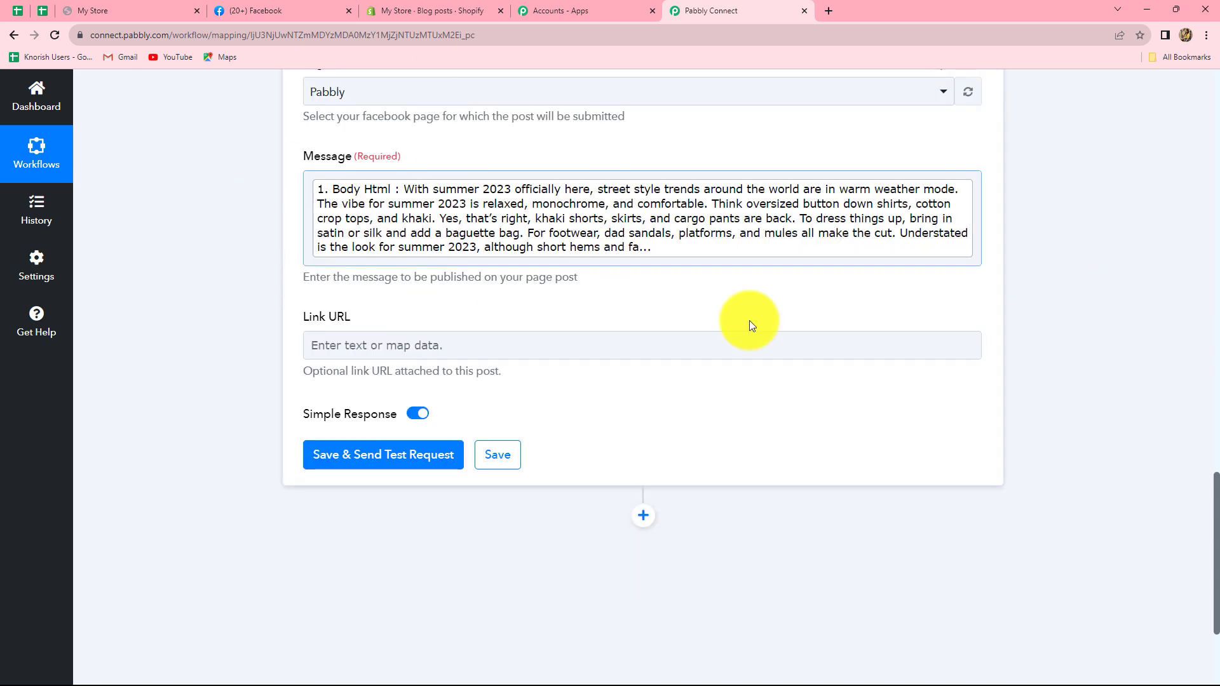
{"action": "left_click", "coordinate": [428, 349]}
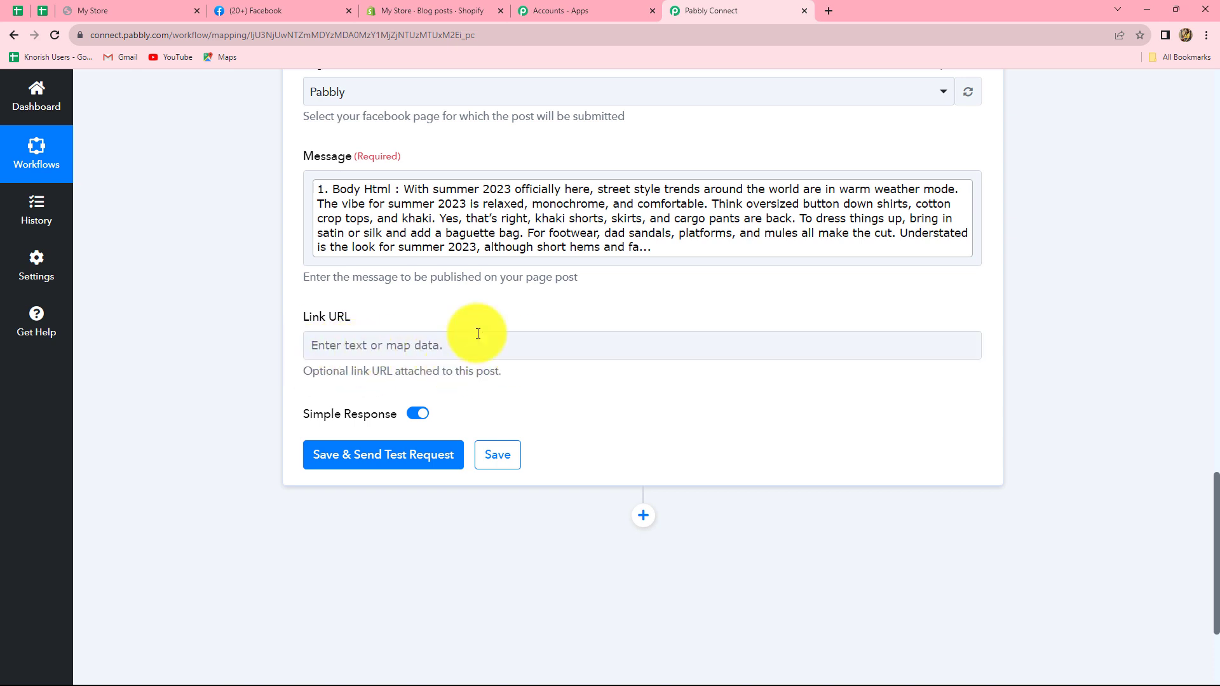
Save the Create Page Post action with a test request and check the Id value in the received response
{"action": "left_click", "coordinate": [704, 364]}
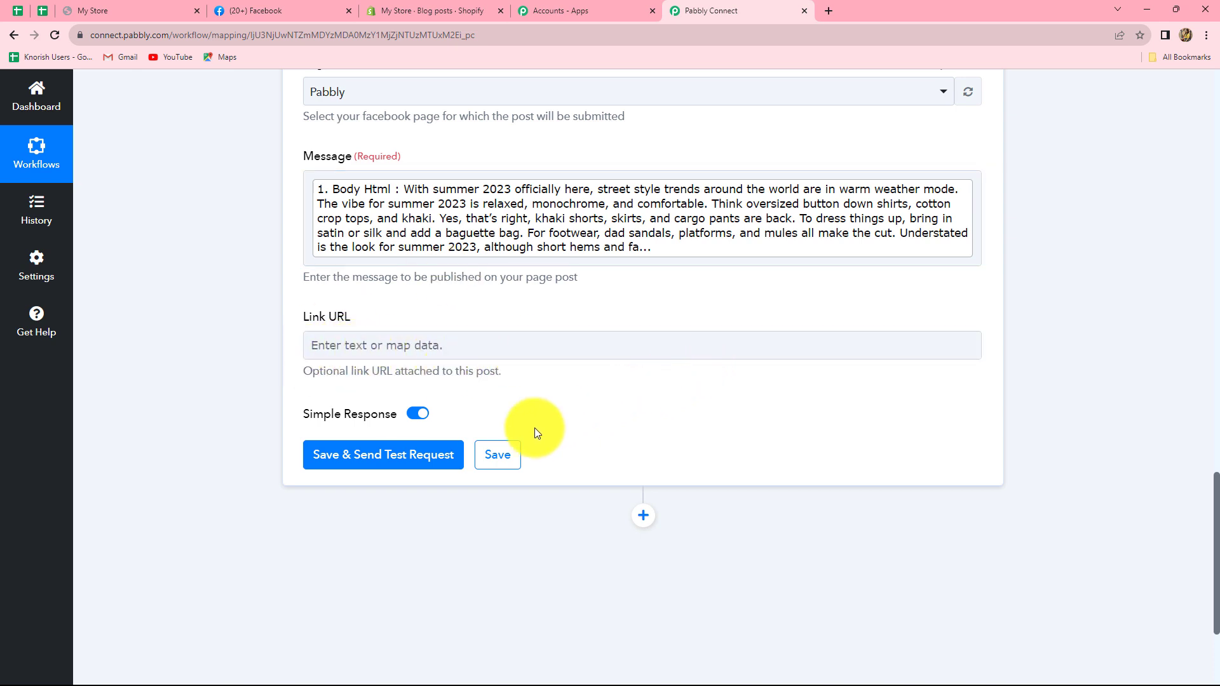
{"action": "left_click", "coordinate": [389, 455]}
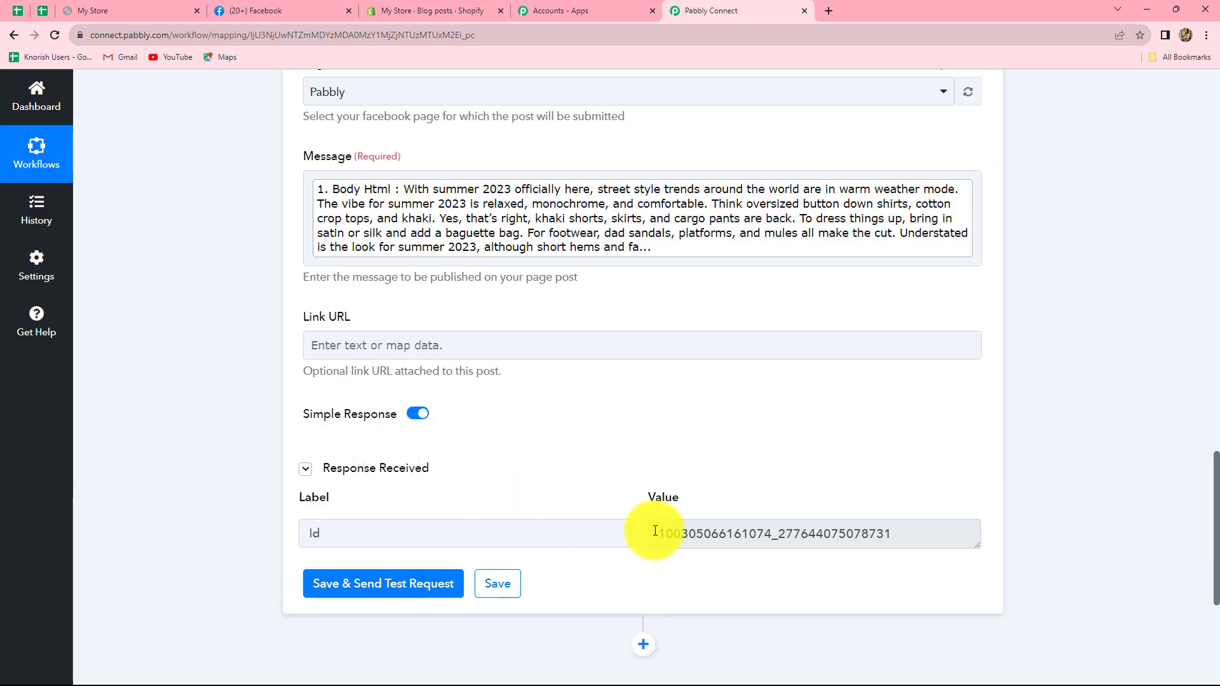
{"action": "left_click_drag", "start_coordinate": [659, 533], "coordinate": [915, 534]}
{"action": "left_click", "coordinate": [934, 534]}
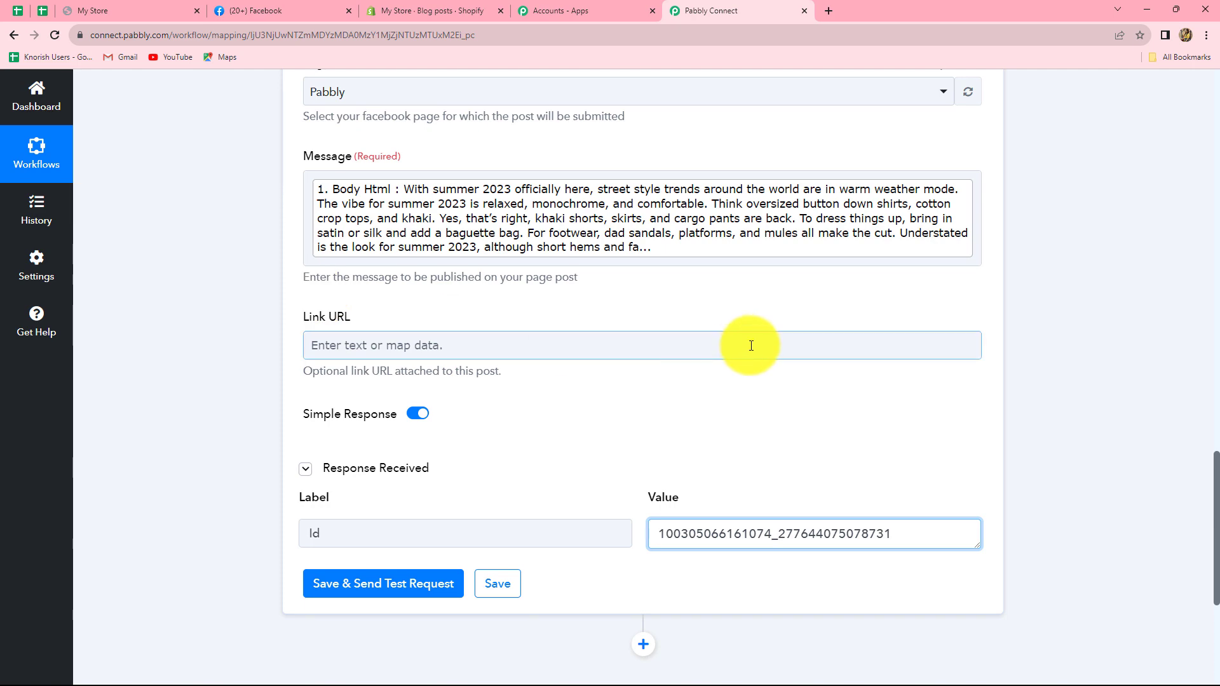
Switch to the Pabbly page on Facebook, reload it and check the text of the newest post
{"action": "left_click", "coordinate": [303, 6]}
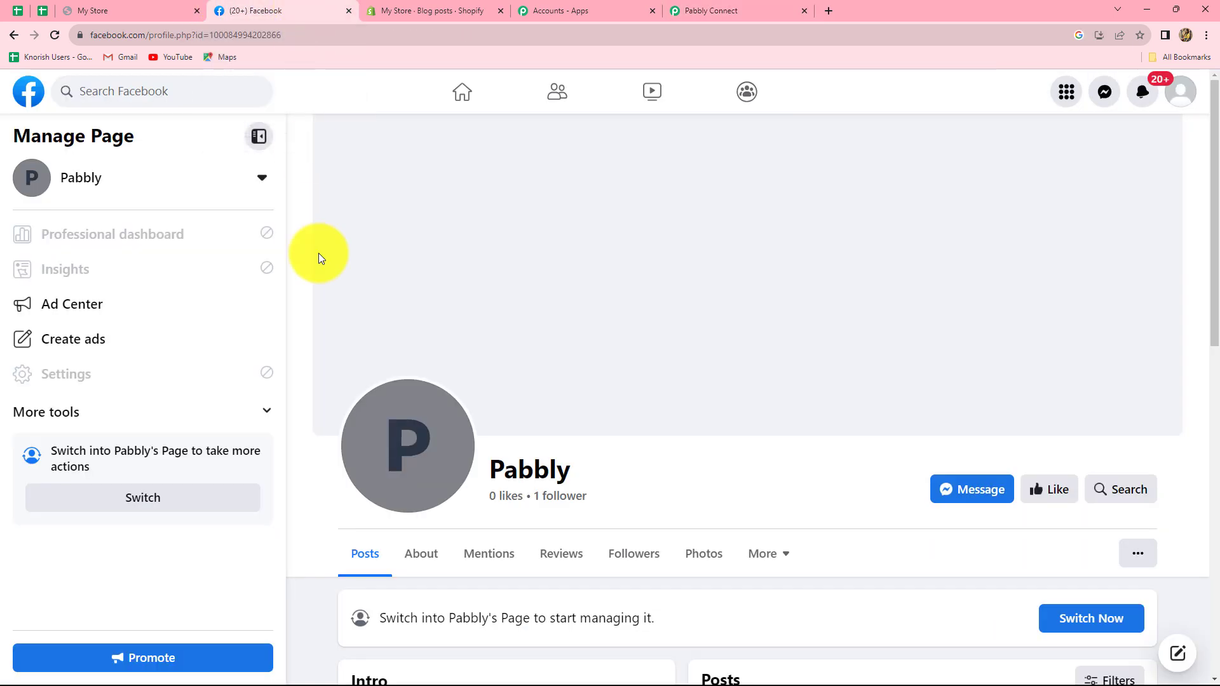
{"action": "scroll", "coordinate": [645, 580], "scroll_direction": "down", "scroll_amount": 5}
{"action": "scroll", "coordinate": [645, 580], "scroll_direction": "up", "scroll_amount": 1}
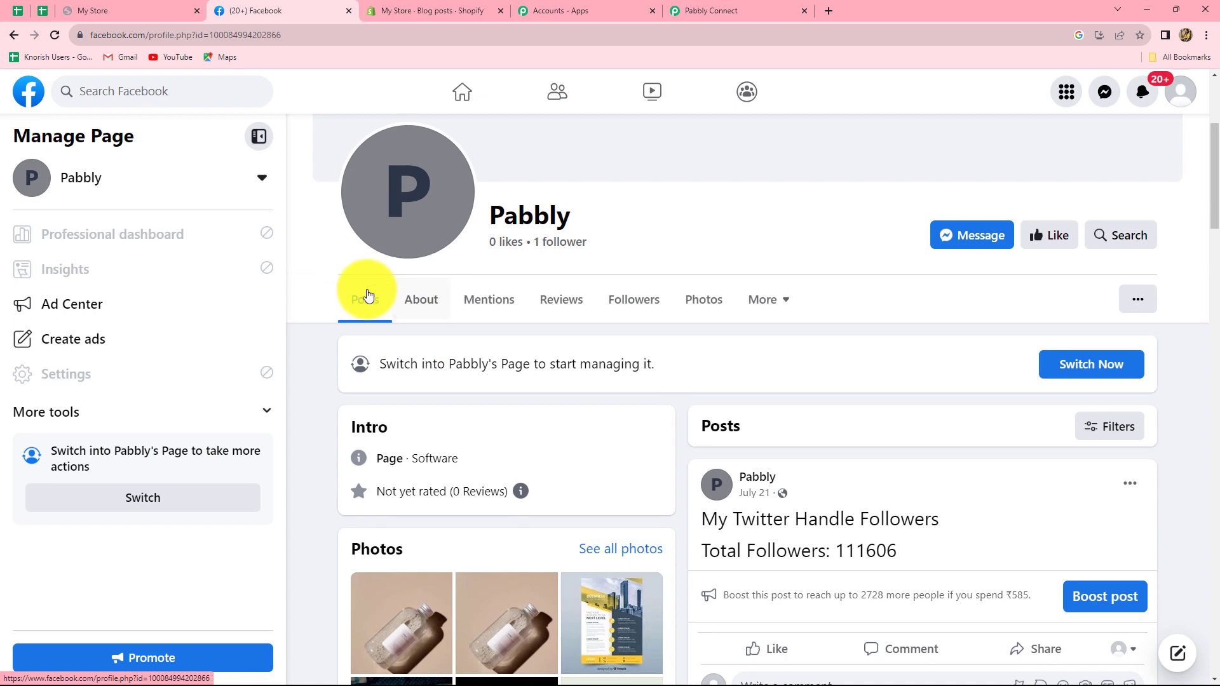
{"action": "left_click", "coordinate": [58, 39]}
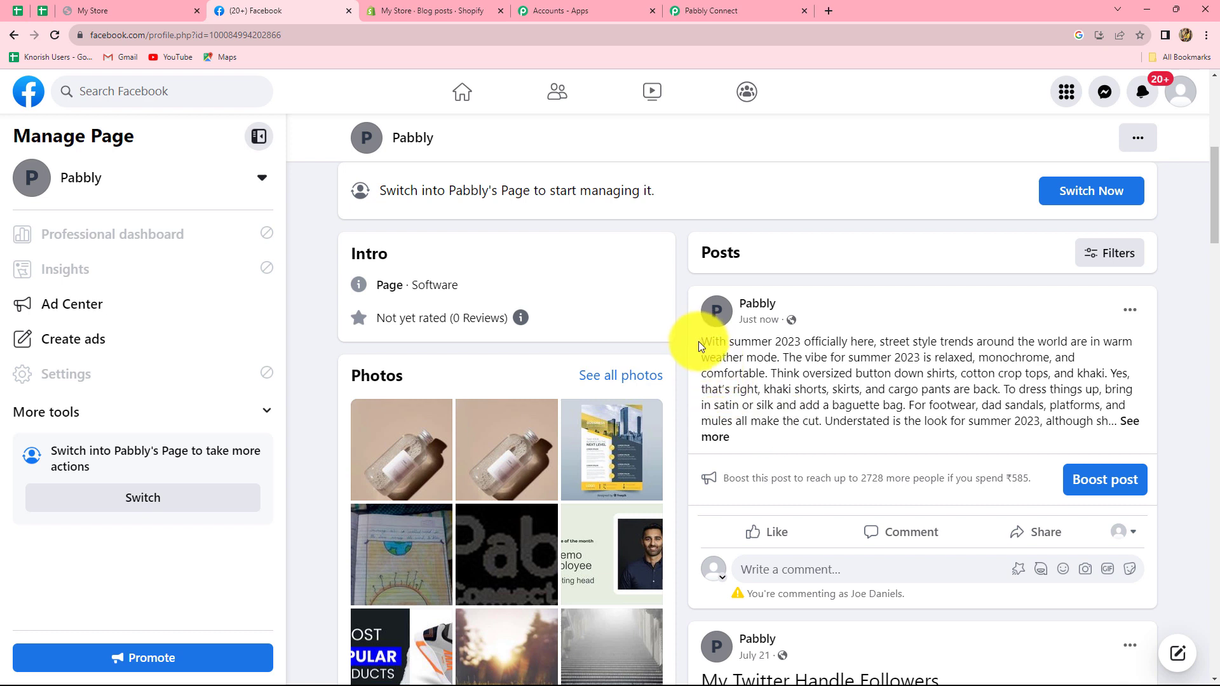
{"action": "left_click_drag", "start_coordinate": [699, 342], "coordinate": [928, 437]}
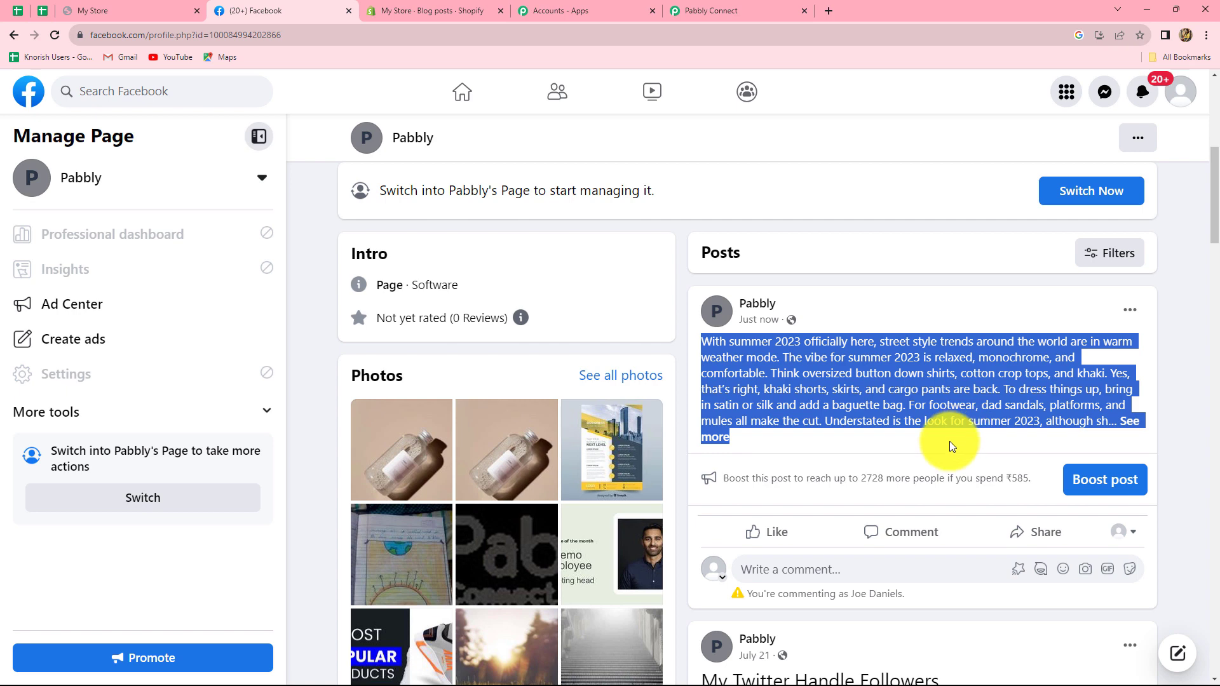
{"action": "left_click", "coordinate": [950, 441]}
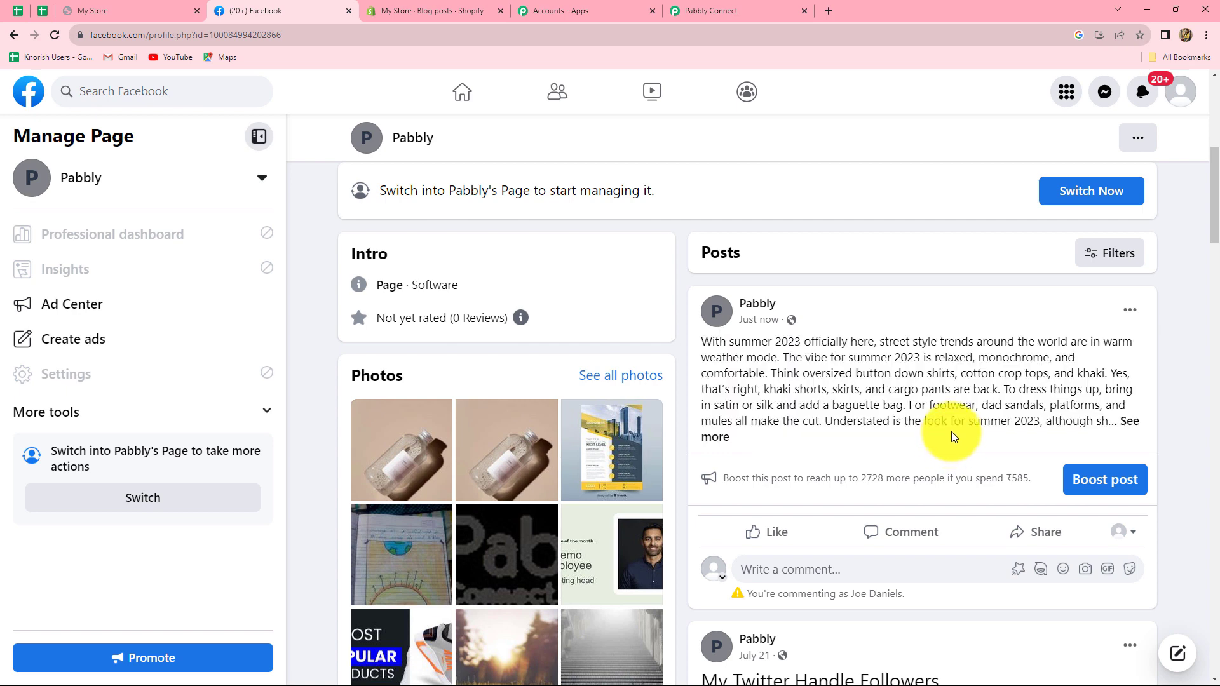
Return to Pabbly Connect and review the workflow's Shopify trigger and Facebook Pages action in collapsed form
{"action": "left_click", "coordinate": [699, 11]}
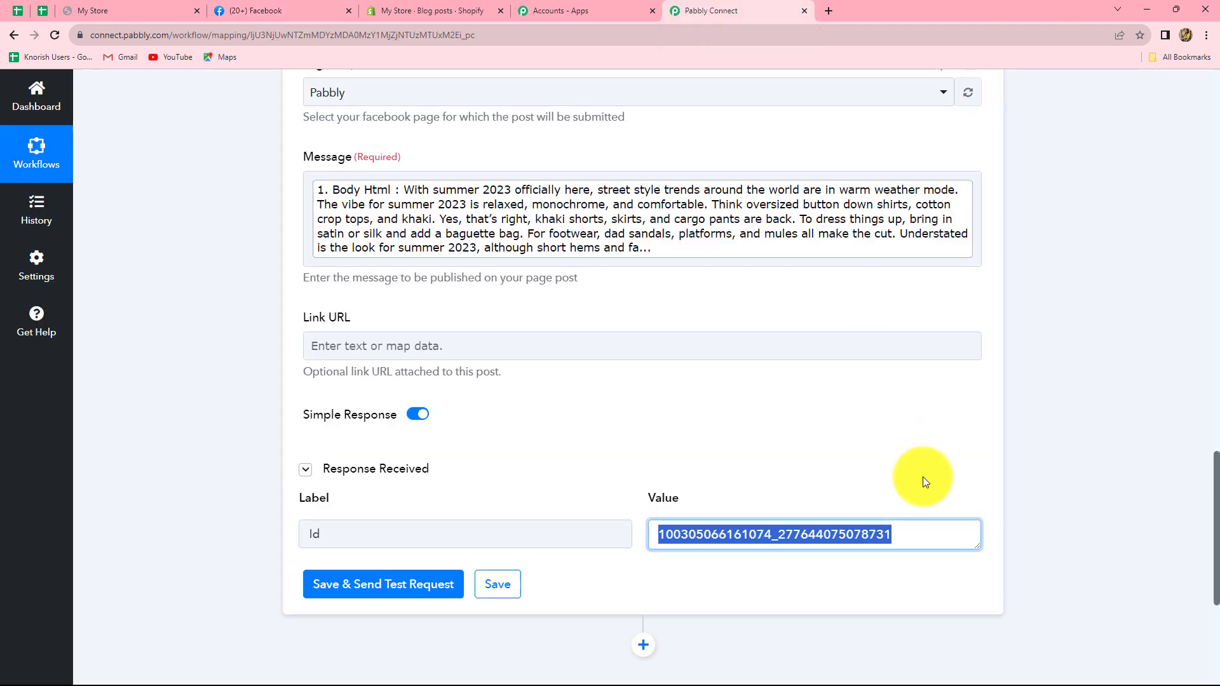
{"action": "scroll", "coordinate": [925, 477], "scroll_direction": "up", "scroll_amount": 8}
{"action": "scroll", "coordinate": [929, 483], "scroll_direction": "up", "scroll_amount": 3}
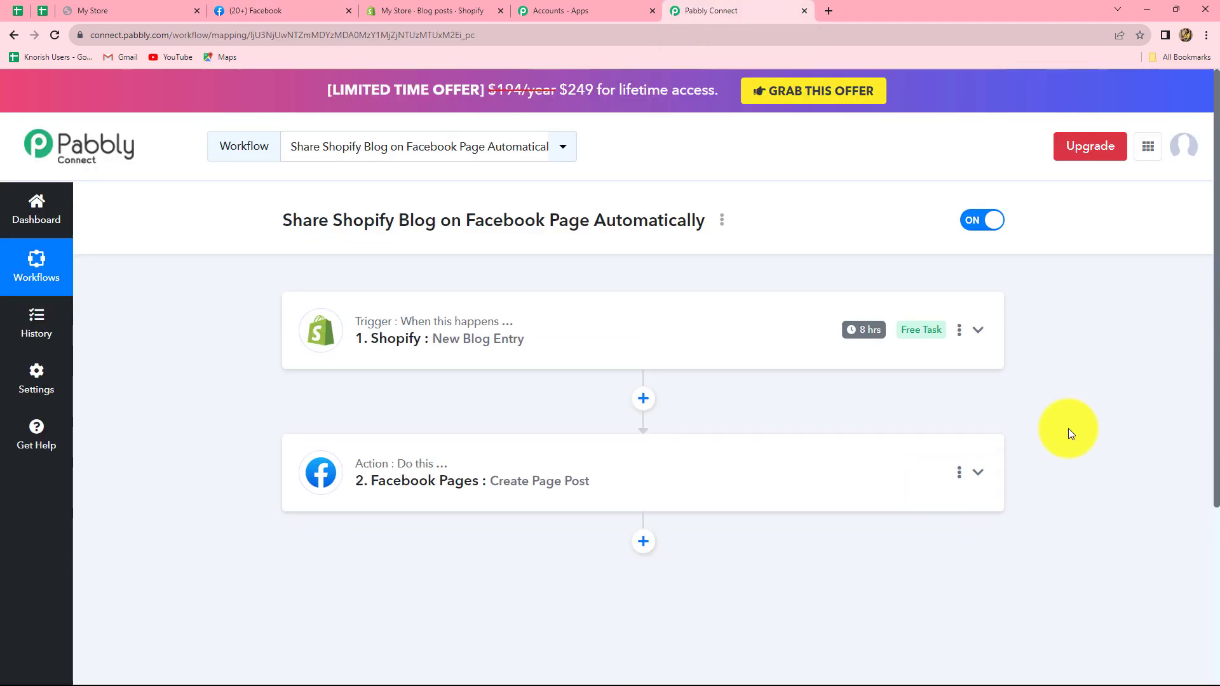